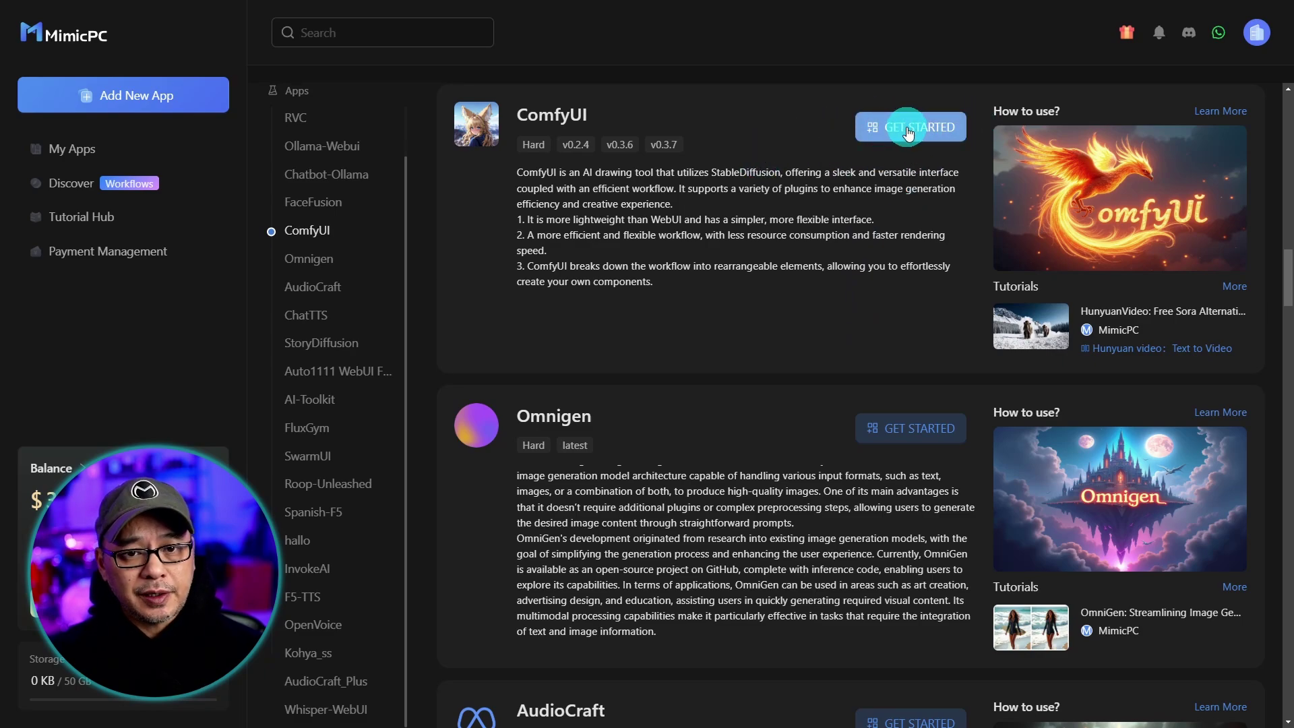
Open the ComfyUI launch settings and review the GPU tier prices, keeping Medium Instant at $0.49/h
{"action": "left_click", "coordinate": [906, 128]}
{"action": "scroll", "coordinate": [1131, 273], "scroll_direction": "up", "scroll_amount": 2}
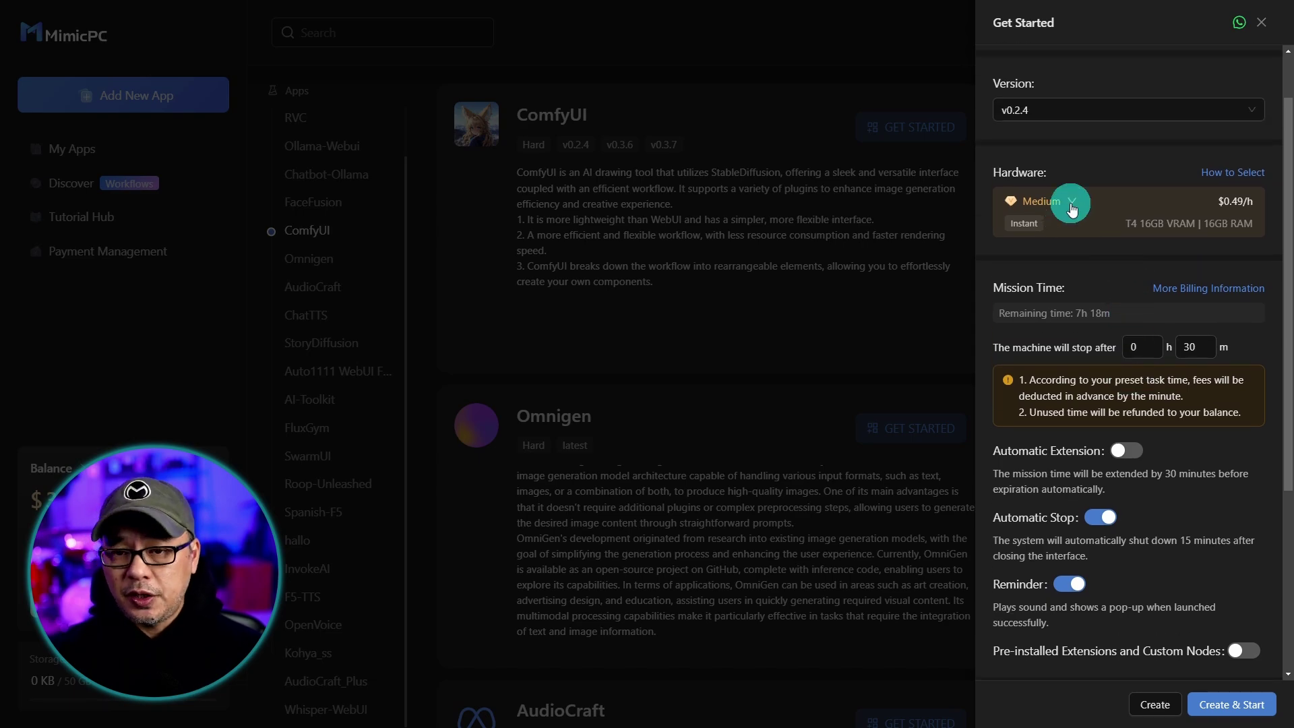
{"action": "left_click", "coordinate": [1105, 229]}
{"action": "key", "text": "ctrl+plus"}
{"action": "key", "text": "ctrl+plus"}
{"action": "key", "text": "ctrl+plus"}
{"action": "scroll", "coordinate": [1284, 233], "scroll_direction": "down", "scroll_amount": 3}
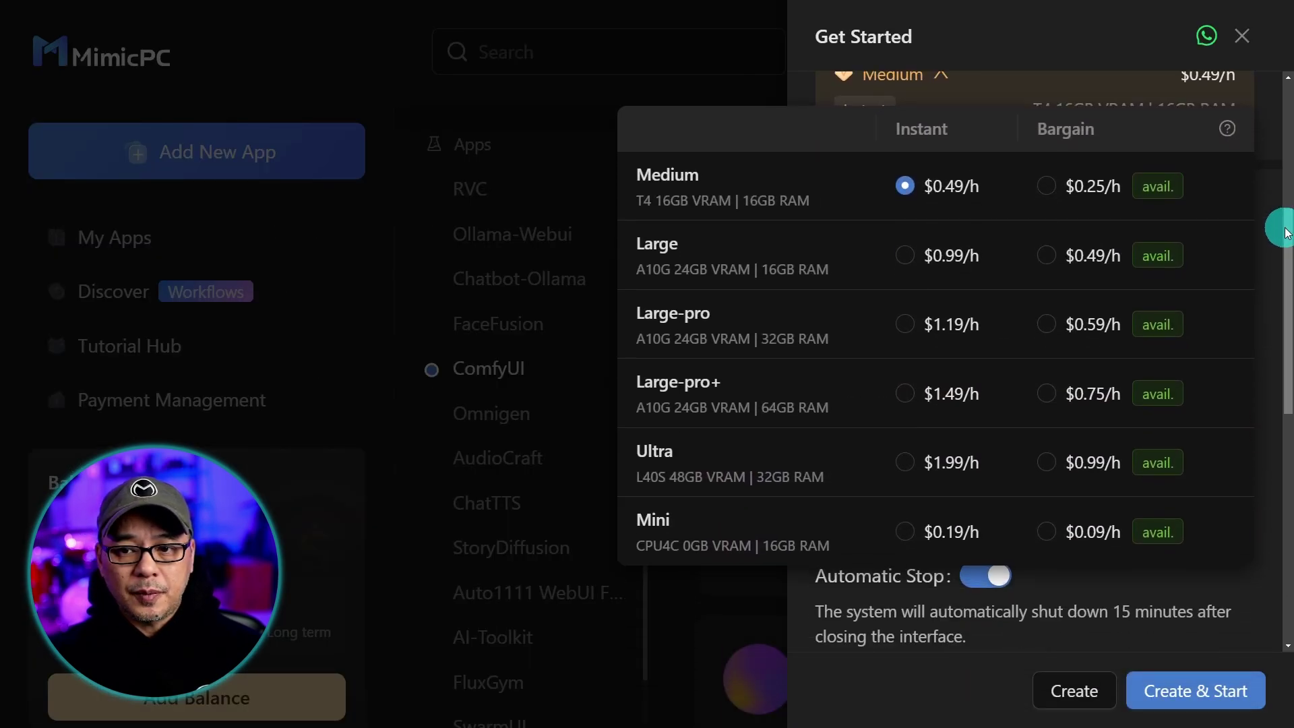
{"action": "scroll", "coordinate": [1284, 232], "scroll_direction": "down", "scroll_amount": 1}
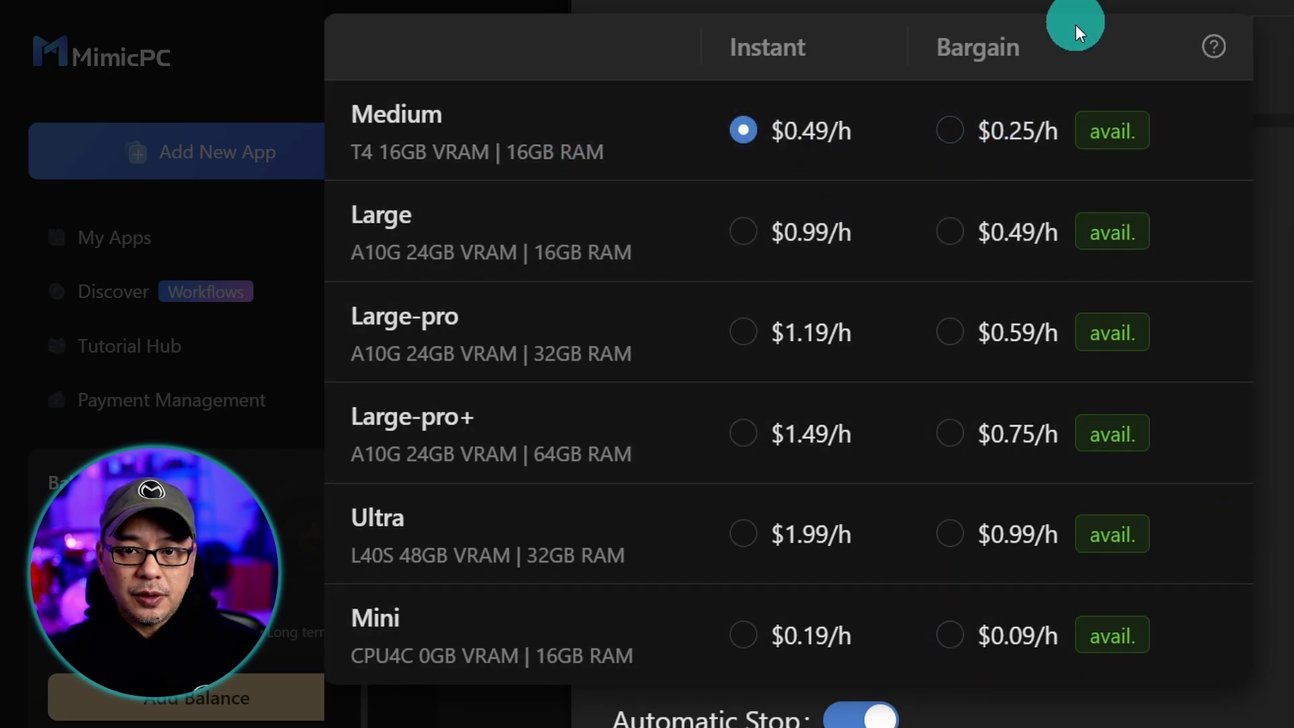
Set the machine to stop after 1 hour 30 minutes
{"action": "left_click", "coordinate": [1092, 287]}
{"action": "left_click", "coordinate": [1049, 219]}
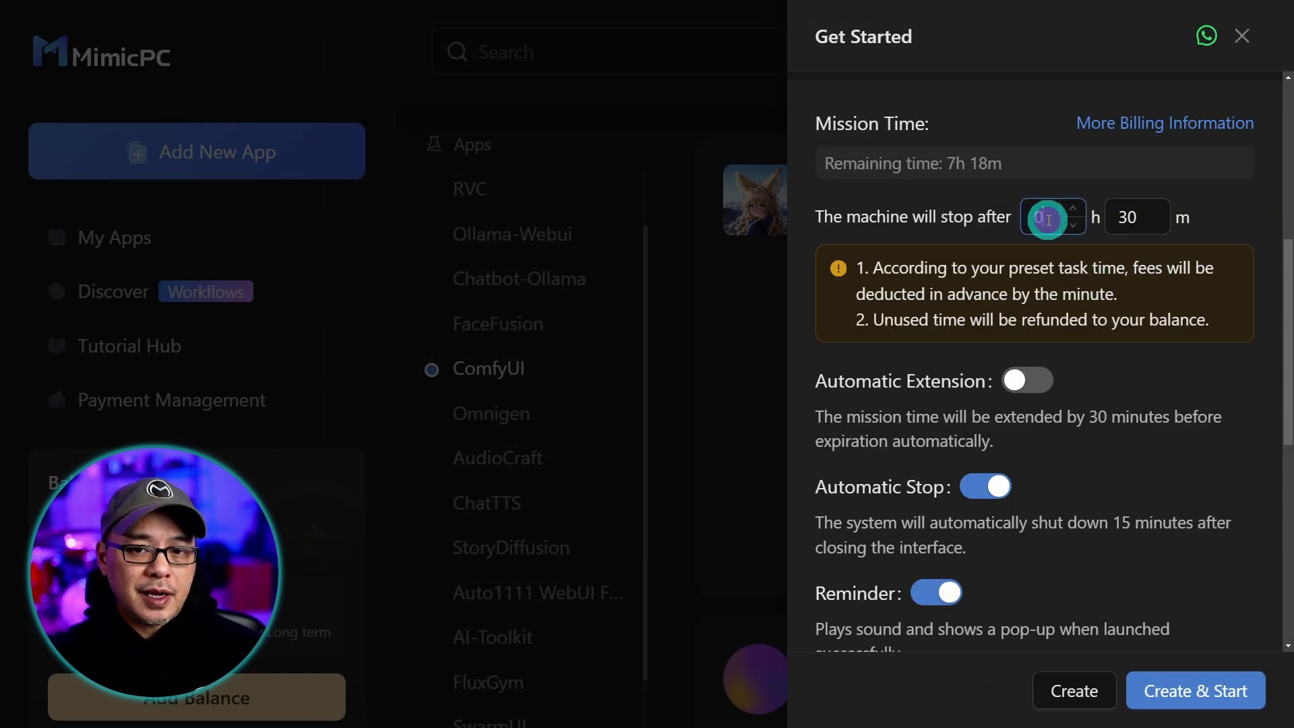
{"action": "double_click", "coordinate": [1048, 219]}
{"action": "type", "text": "1"}
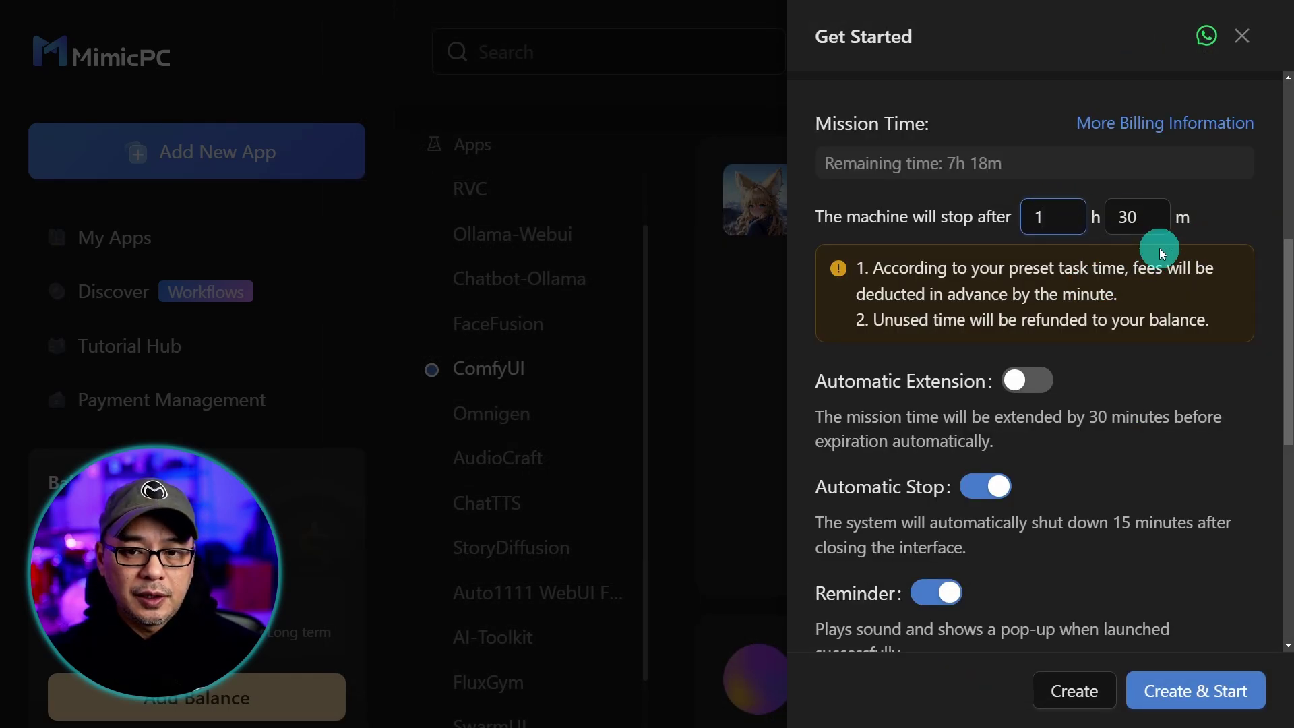
Leave Automatic Extension off and enable pre-installed extensions and custom nodes
{"action": "scroll", "coordinate": [957, 222], "scroll_direction": "down", "scroll_amount": 2}
{"action": "left_click", "coordinate": [1009, 246]}
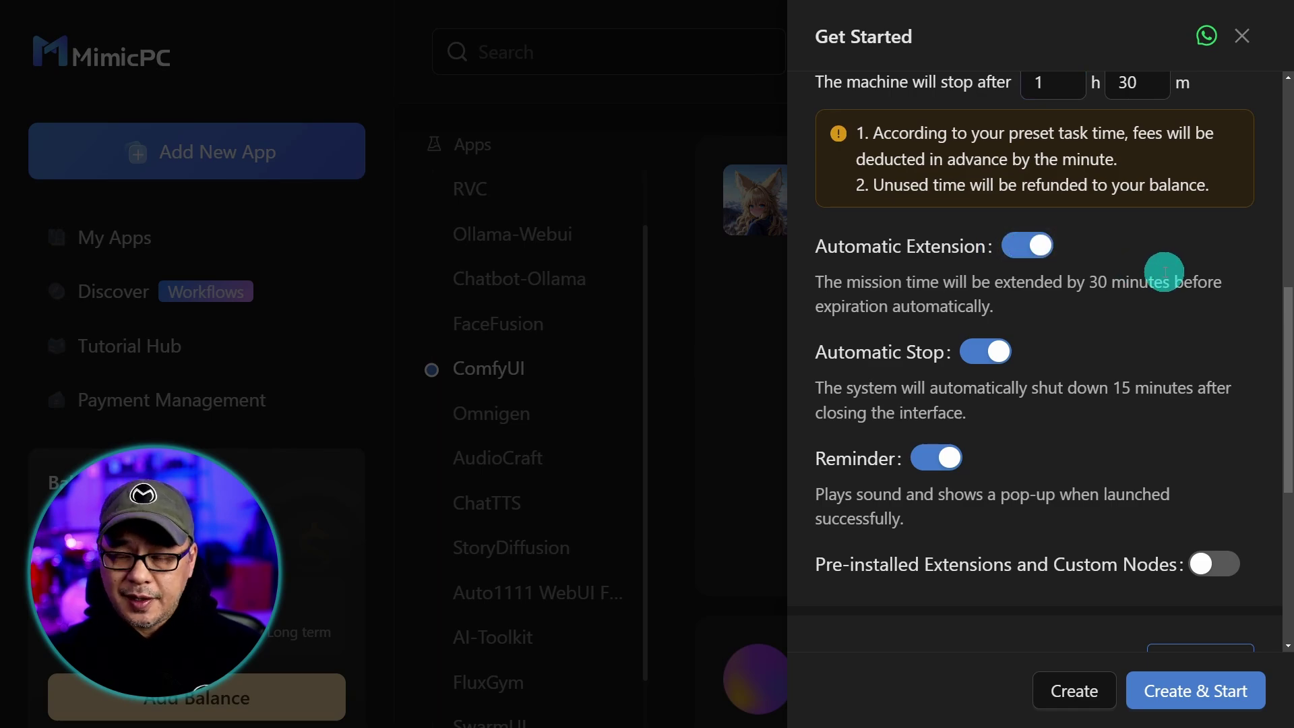
{"action": "left_click", "coordinate": [1024, 254]}
{"action": "scroll", "coordinate": [1103, 315], "scroll_direction": "down", "scroll_amount": 3}
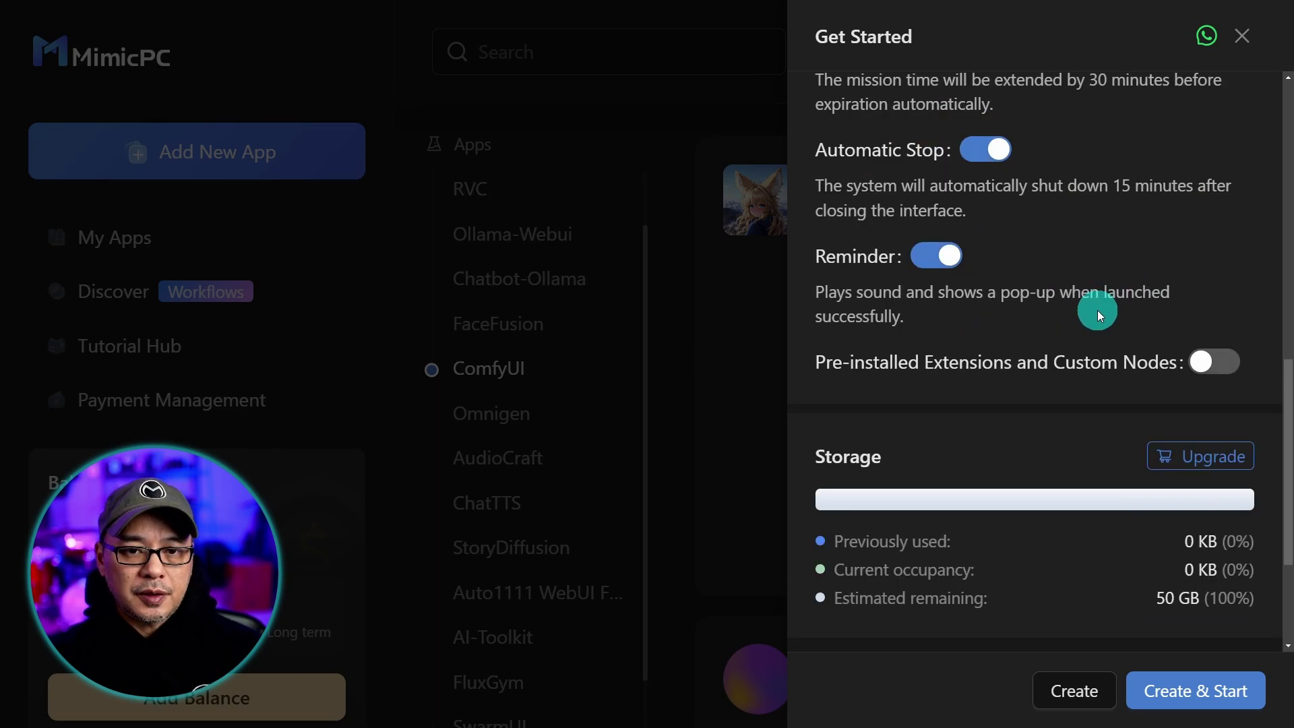
{"action": "scroll", "coordinate": [1097, 309], "scroll_direction": "up", "scroll_amount": 1}
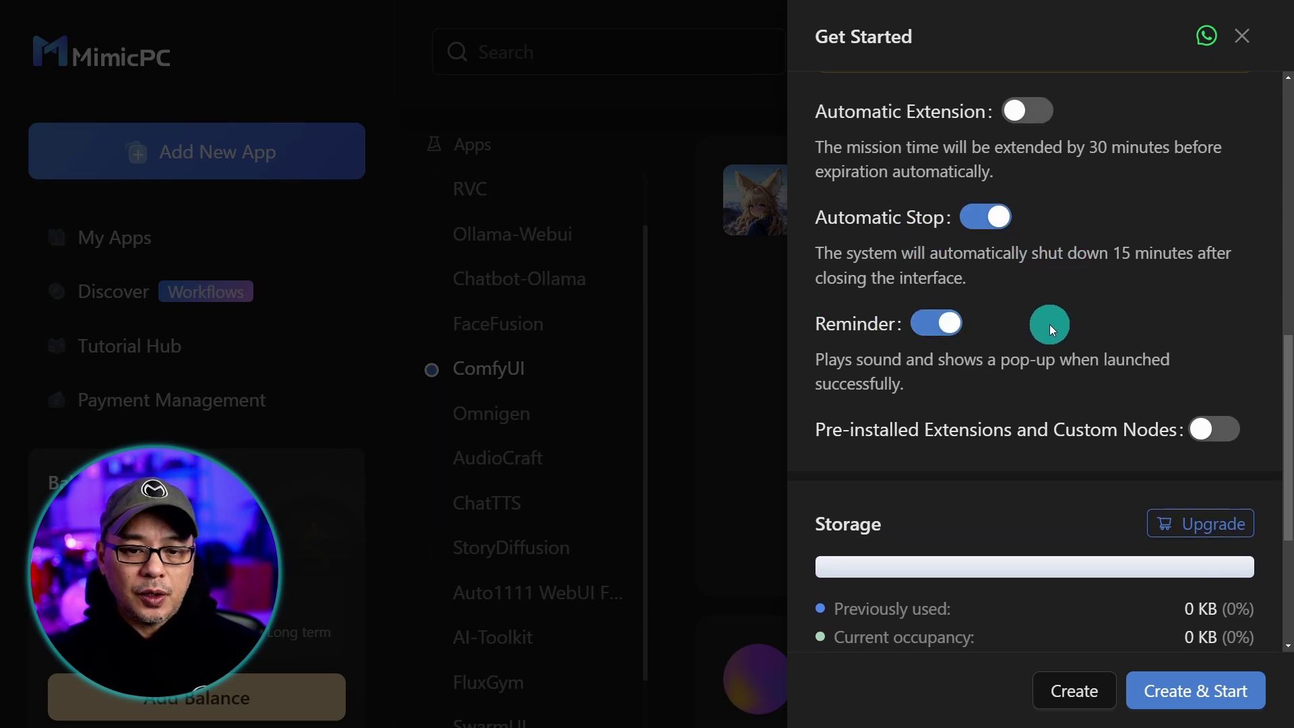
{"action": "scroll", "coordinate": [1052, 329], "scroll_direction": "down", "scroll_amount": 2}
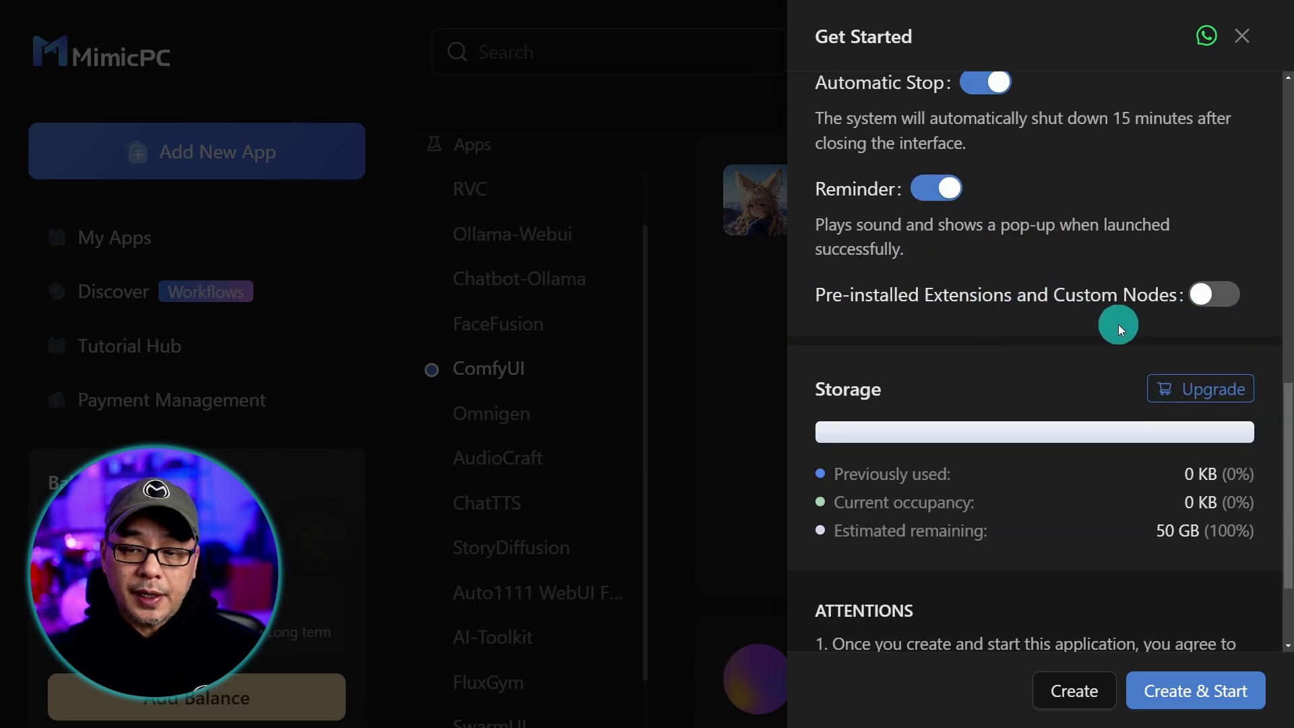
{"action": "left_click", "coordinate": [1213, 300]}
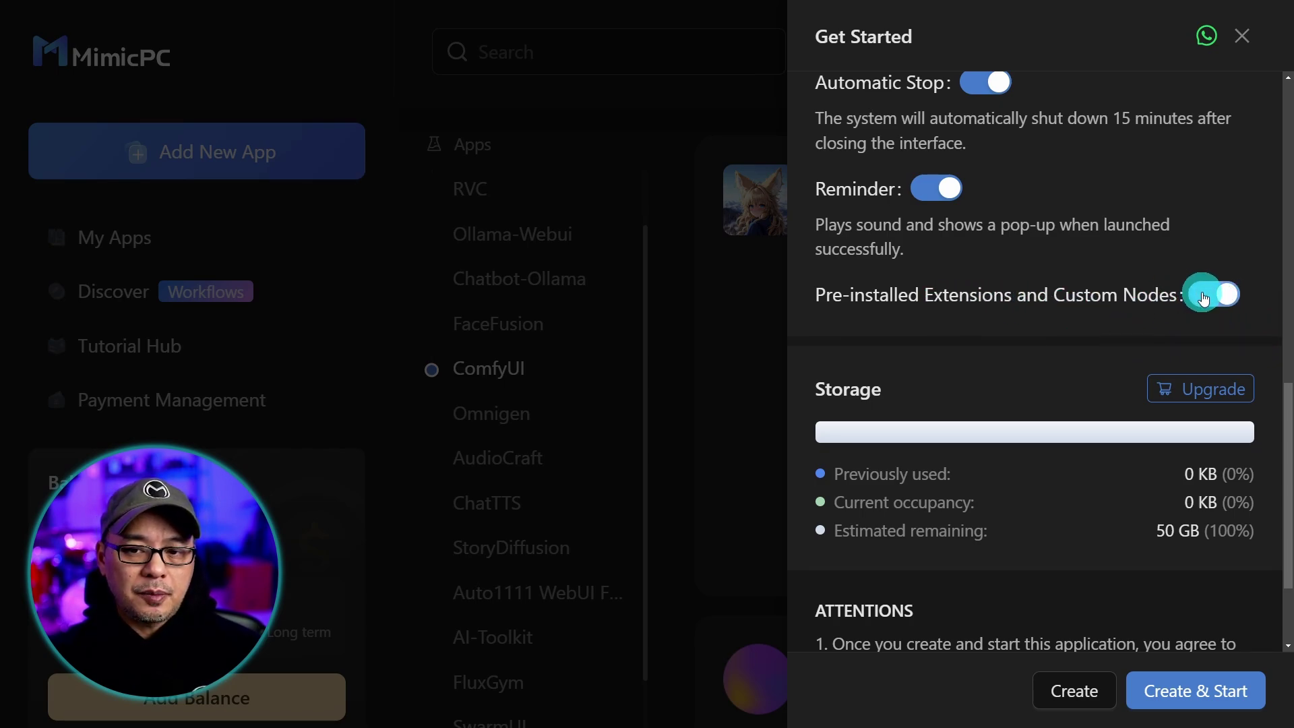
{"action": "scroll", "coordinate": [1205, 299], "scroll_direction": "down", "scroll_amount": 3}
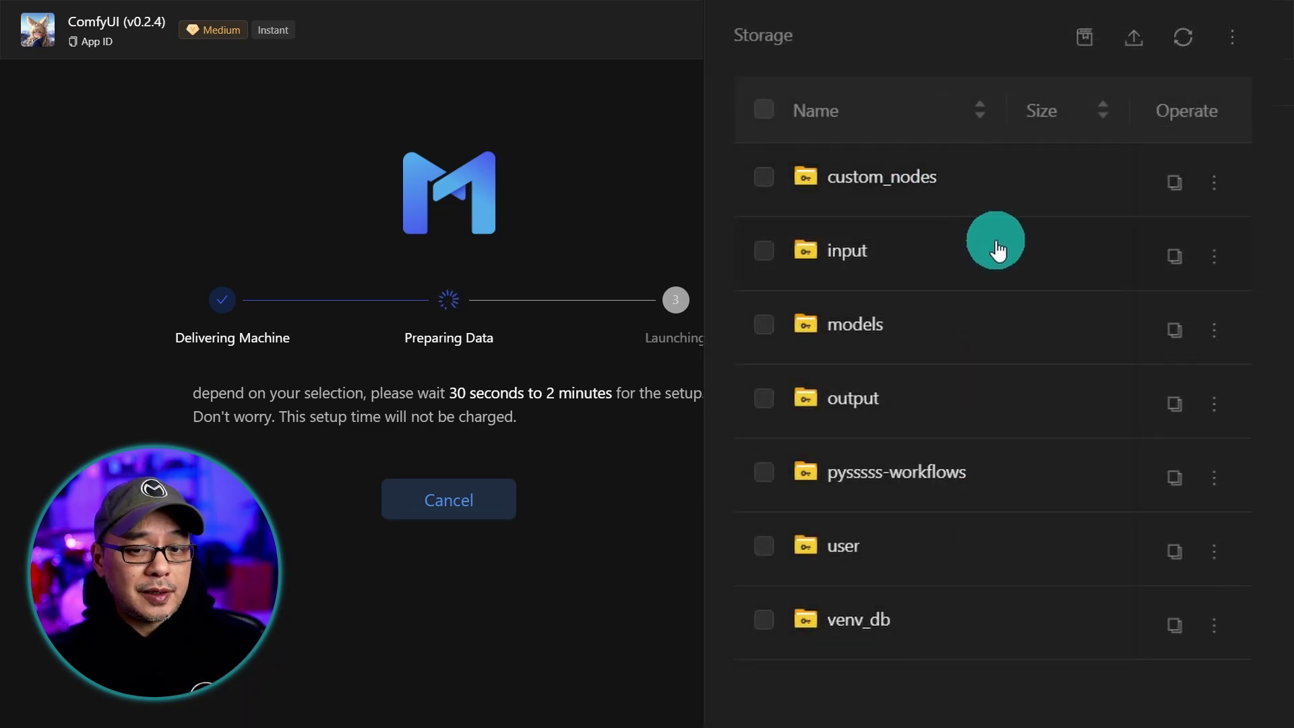
Browse the models > checkpoints storage folder, then return to the storage root
{"action": "left_click", "coordinate": [819, 330]}
{"action": "left_click", "coordinate": [928, 128]}
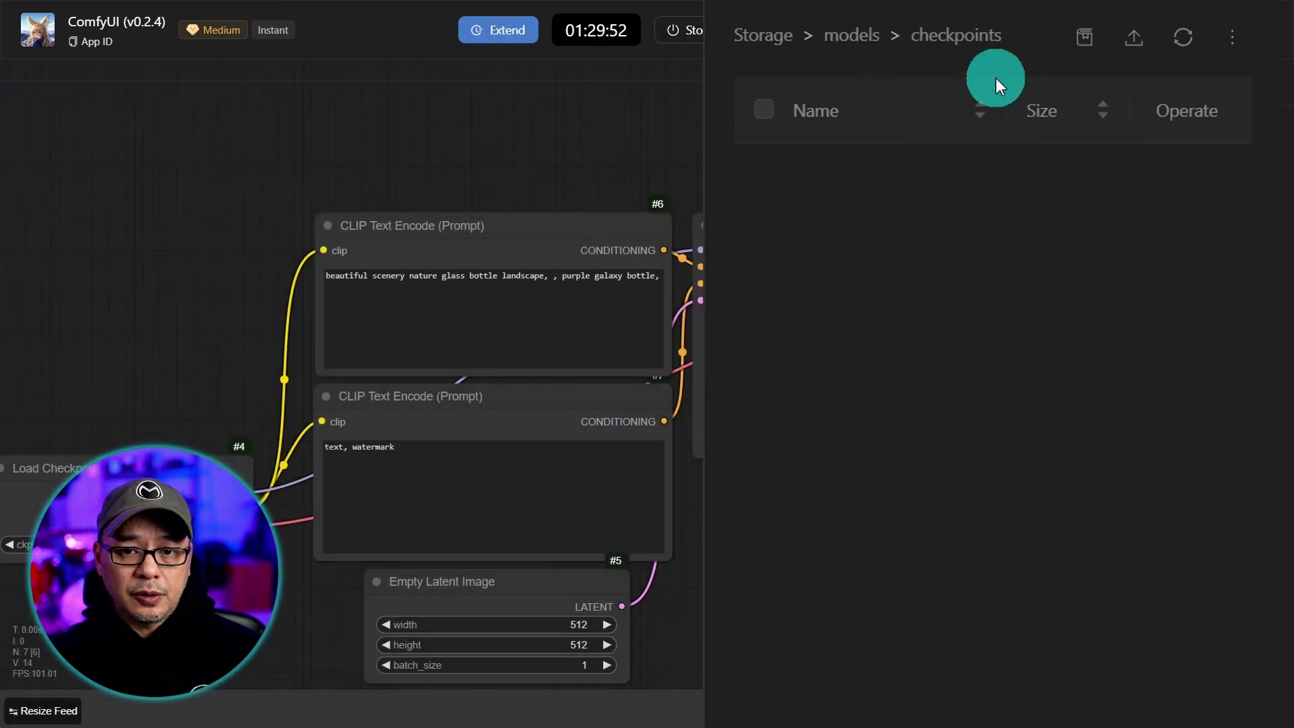
{"action": "left_click", "coordinate": [844, 37]}
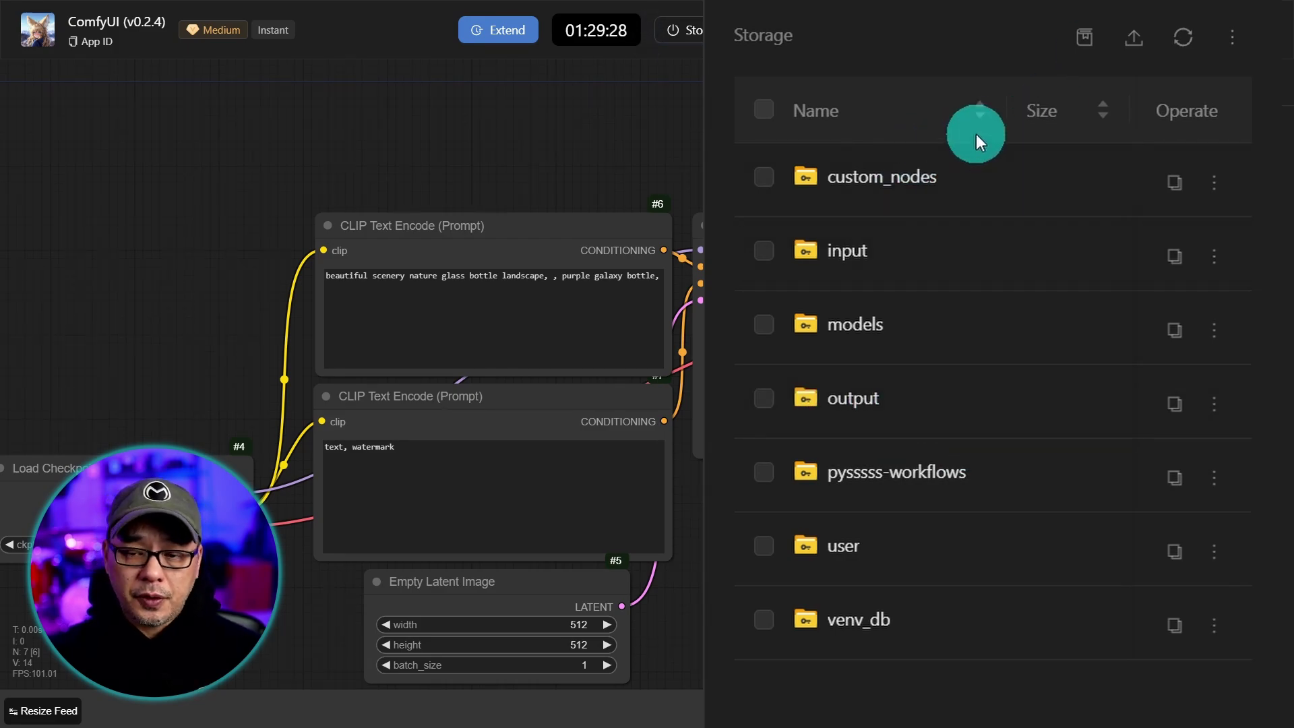
Check the storage upload options, uploading tips, refresh and download choices
{"action": "left_click", "coordinate": [1136, 49]}
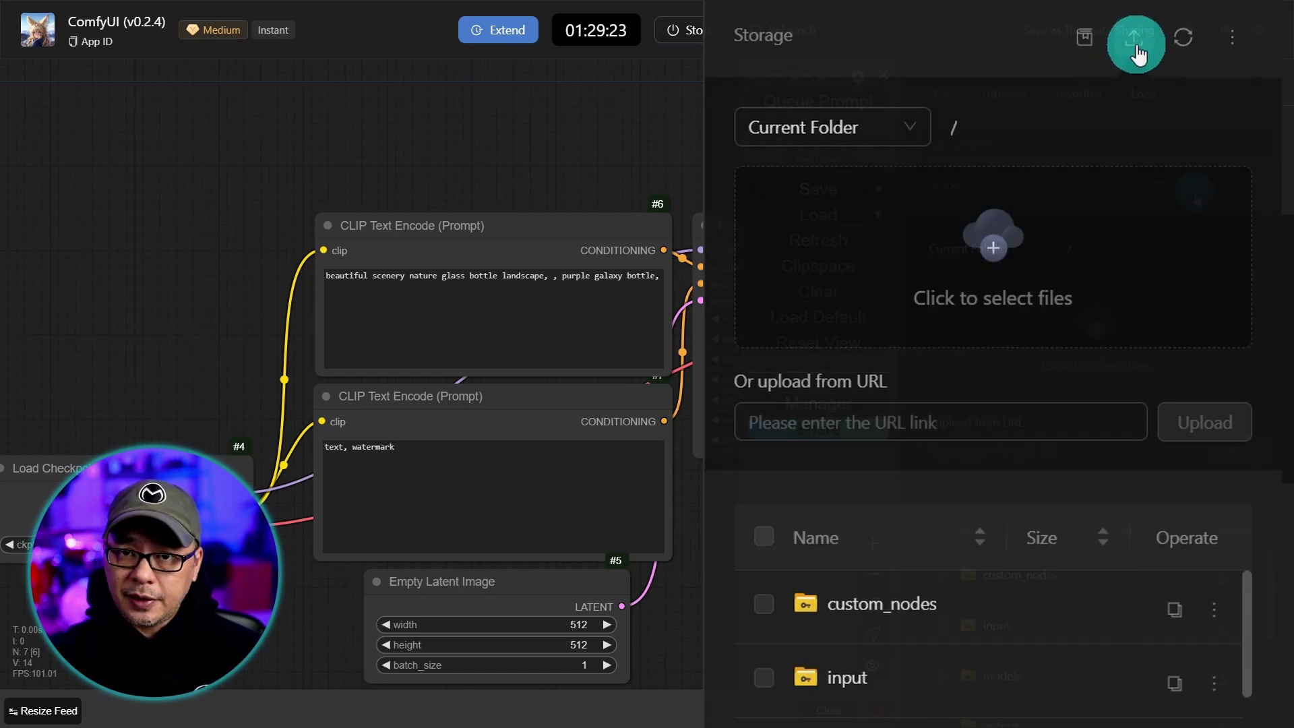
{"action": "left_click", "coordinate": [1157, 189]}
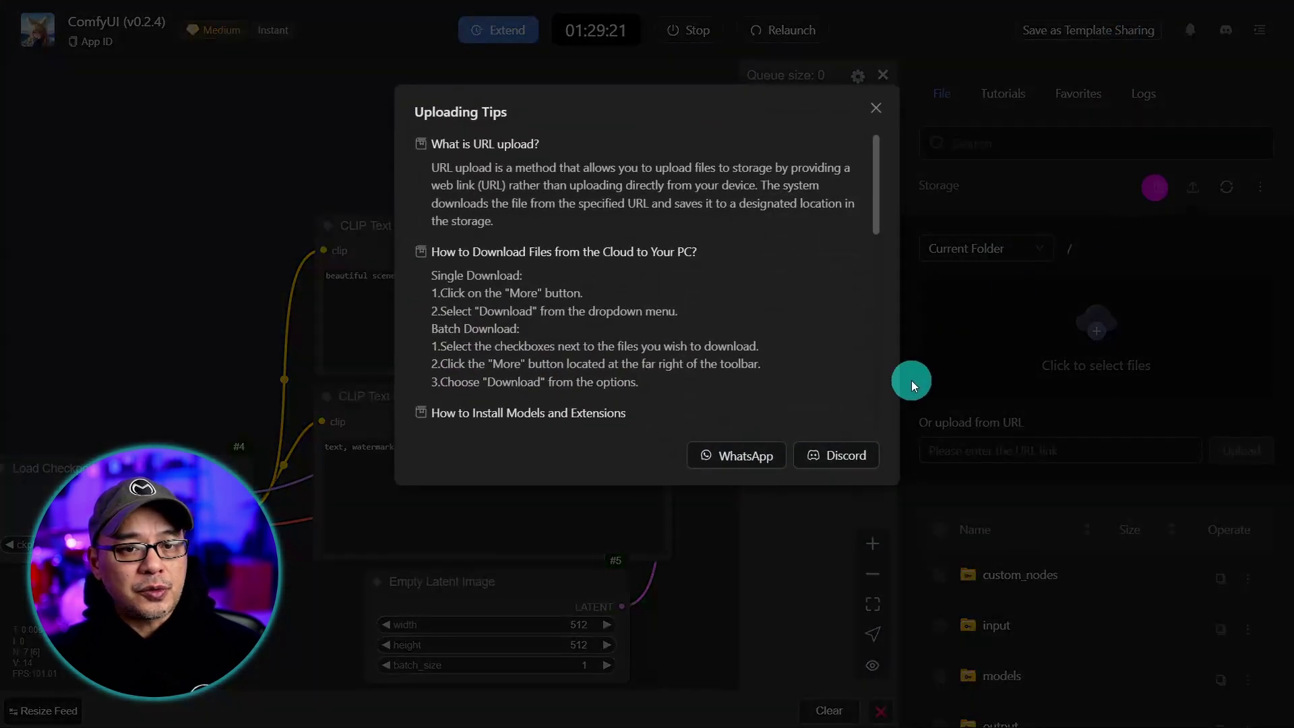
{"action": "left_click", "coordinate": [1226, 187]}
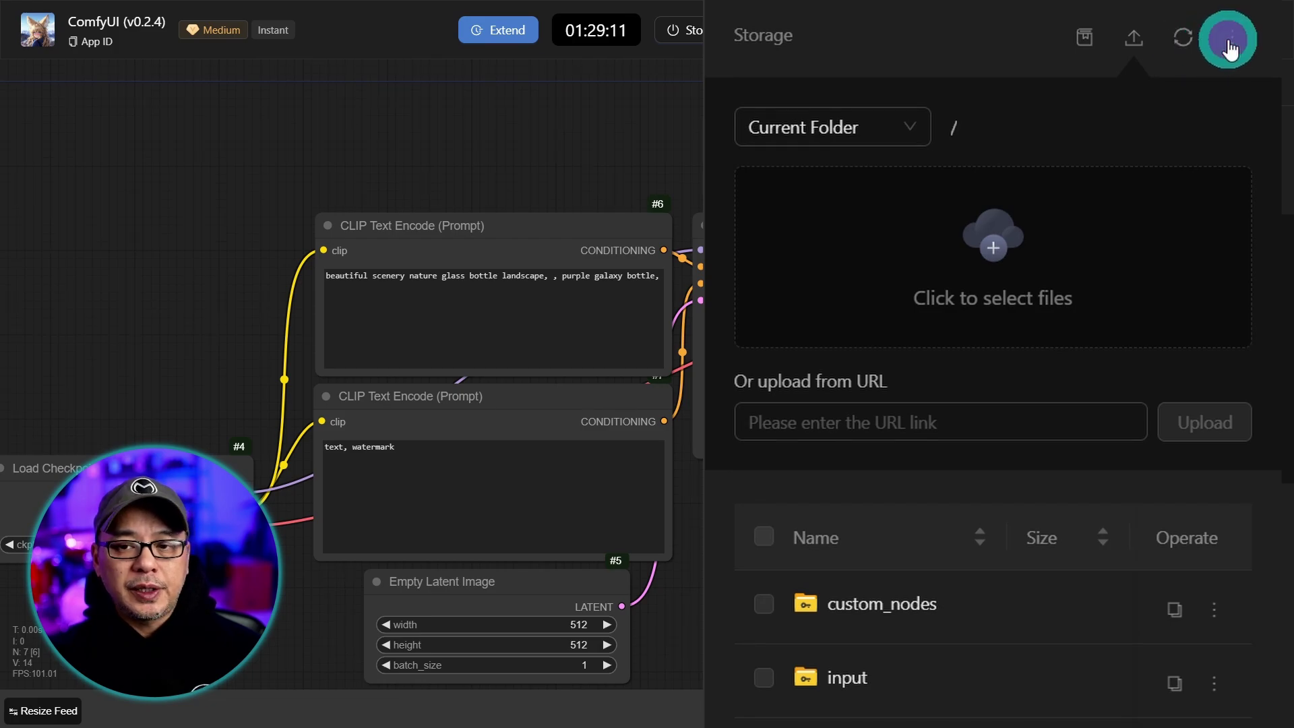
{"action": "left_click", "coordinate": [1228, 43]}
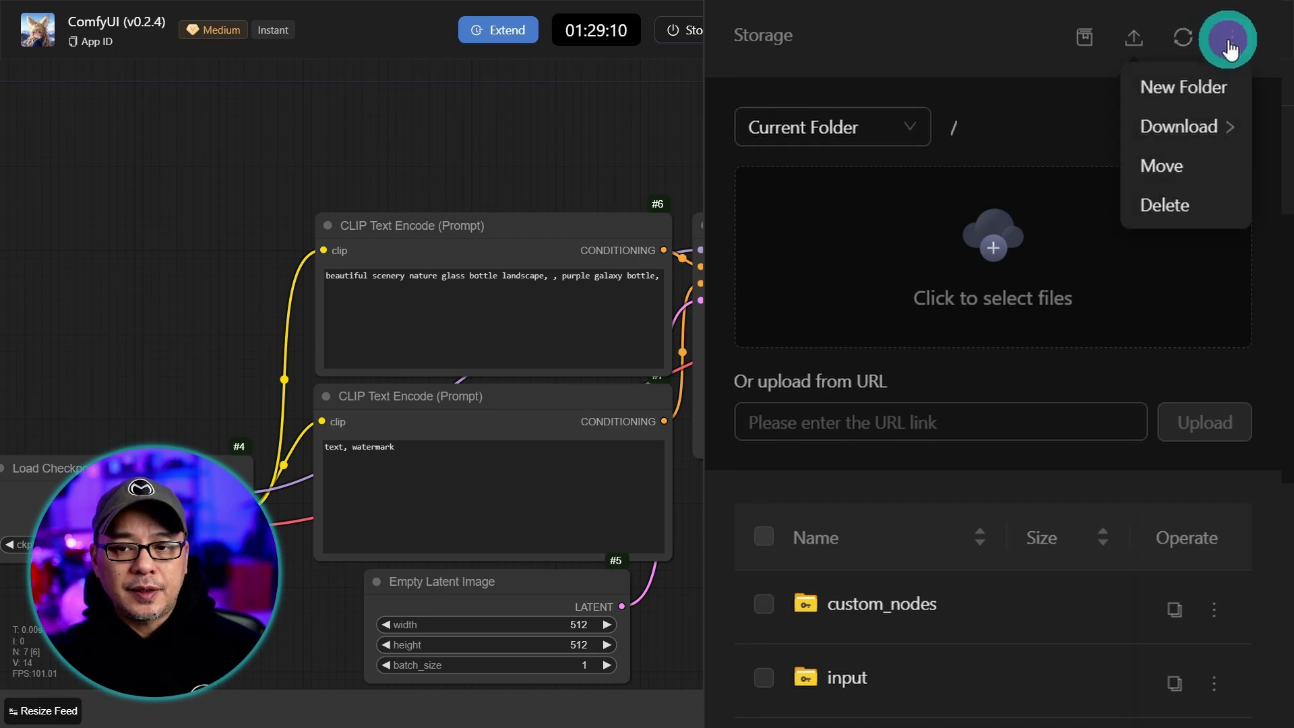
{"action": "left_click", "coordinate": [1198, 136]}
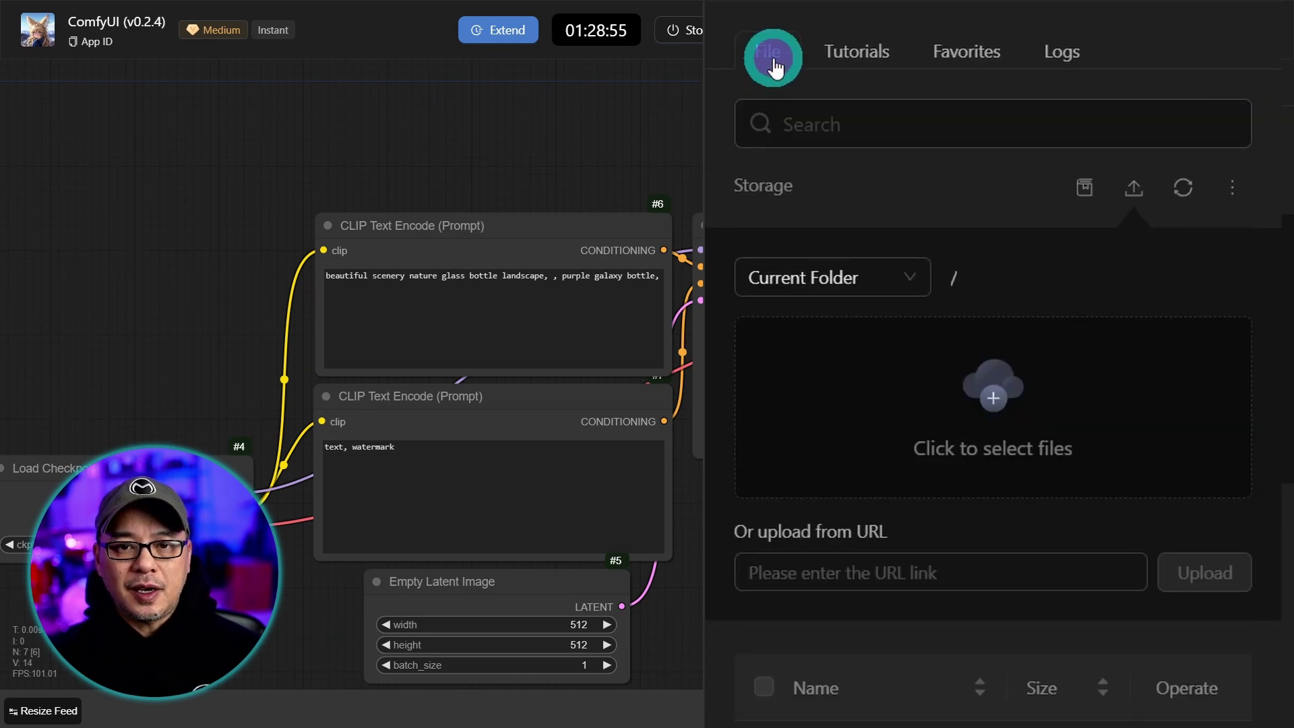
Try file search, then look through the Tutorials, Favorites and Logs tabs
{"action": "left_click", "coordinate": [867, 121]}
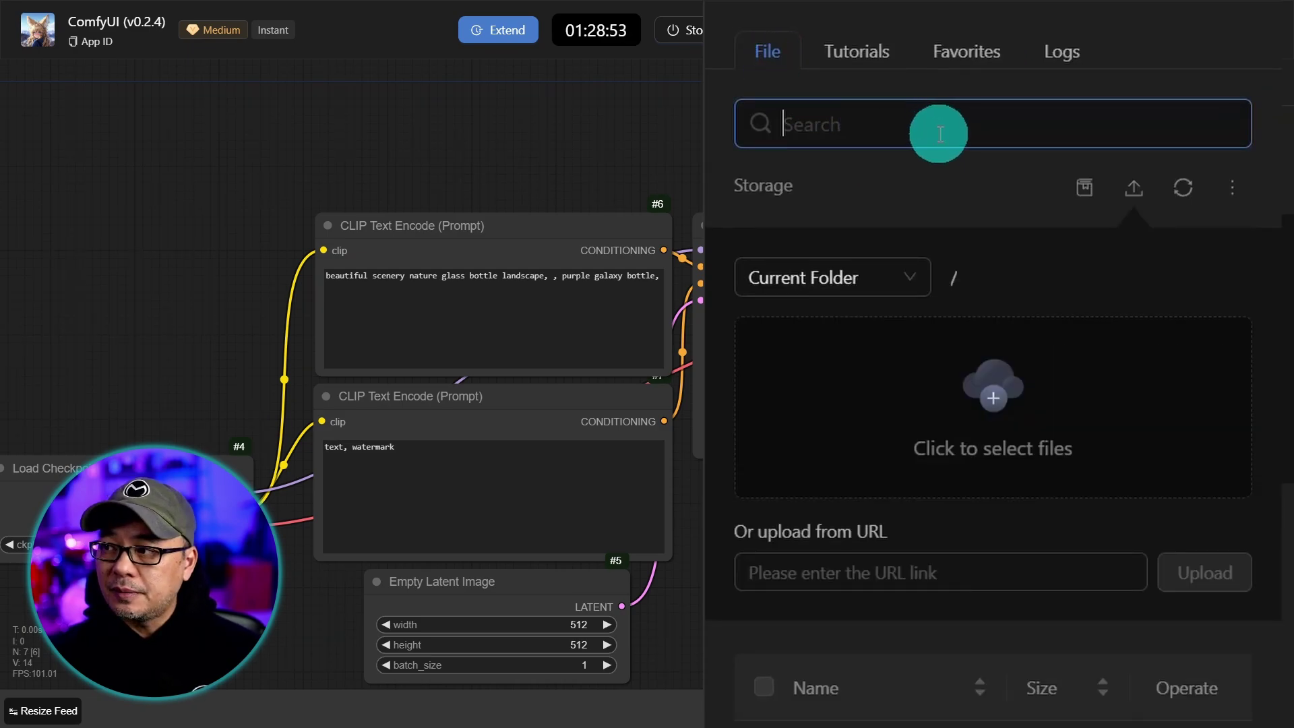
{"action": "left_click", "coordinate": [856, 61]}
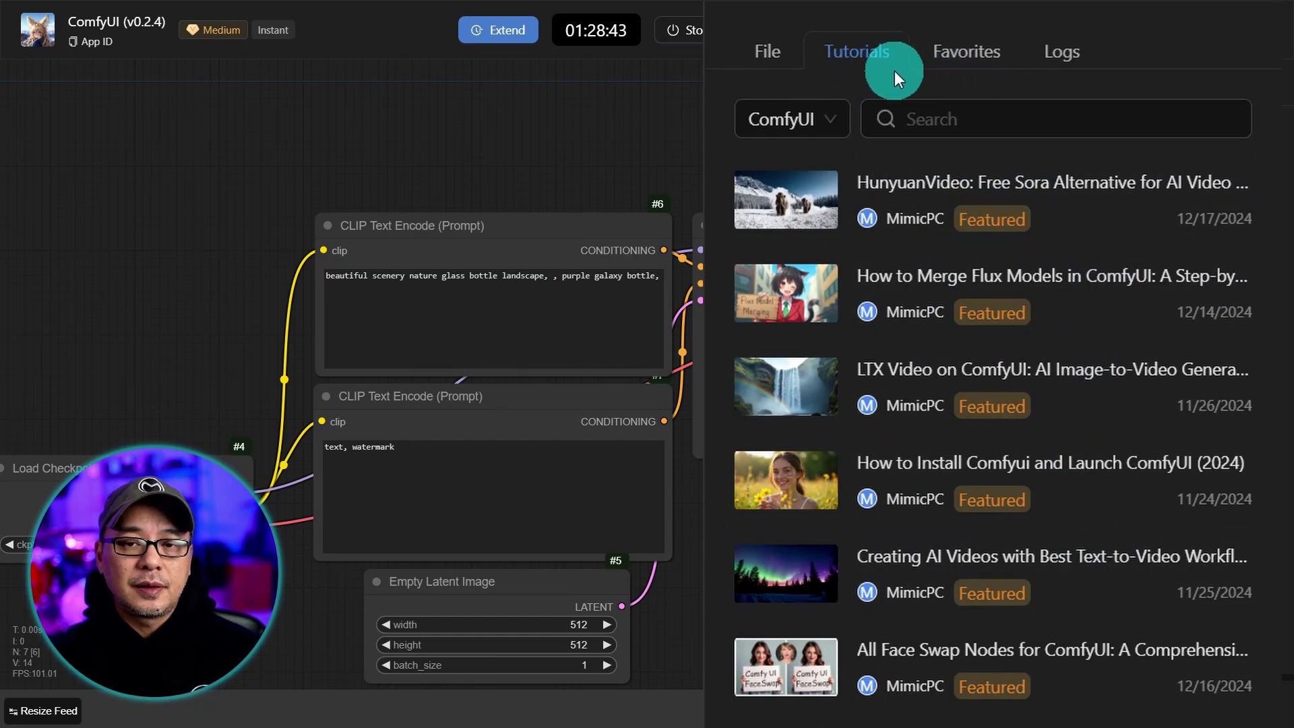
{"action": "left_click", "coordinate": [967, 57]}
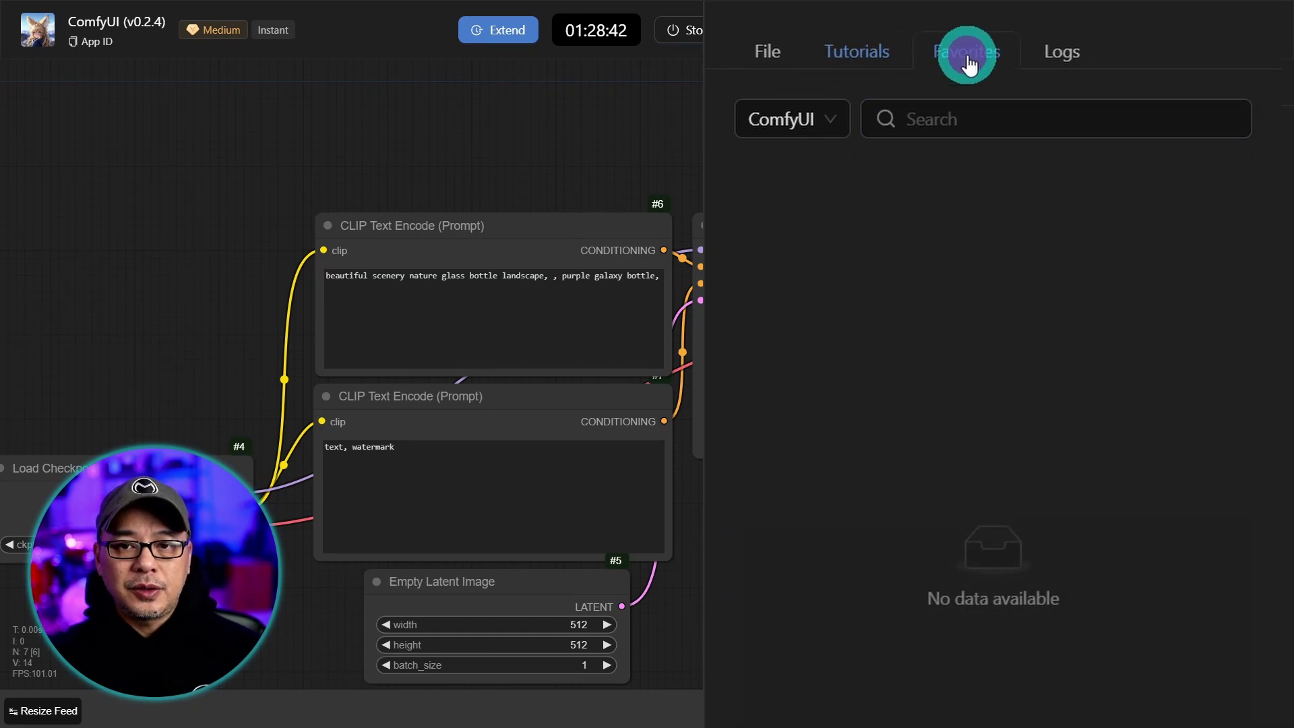
{"action": "left_click", "coordinate": [1061, 58]}
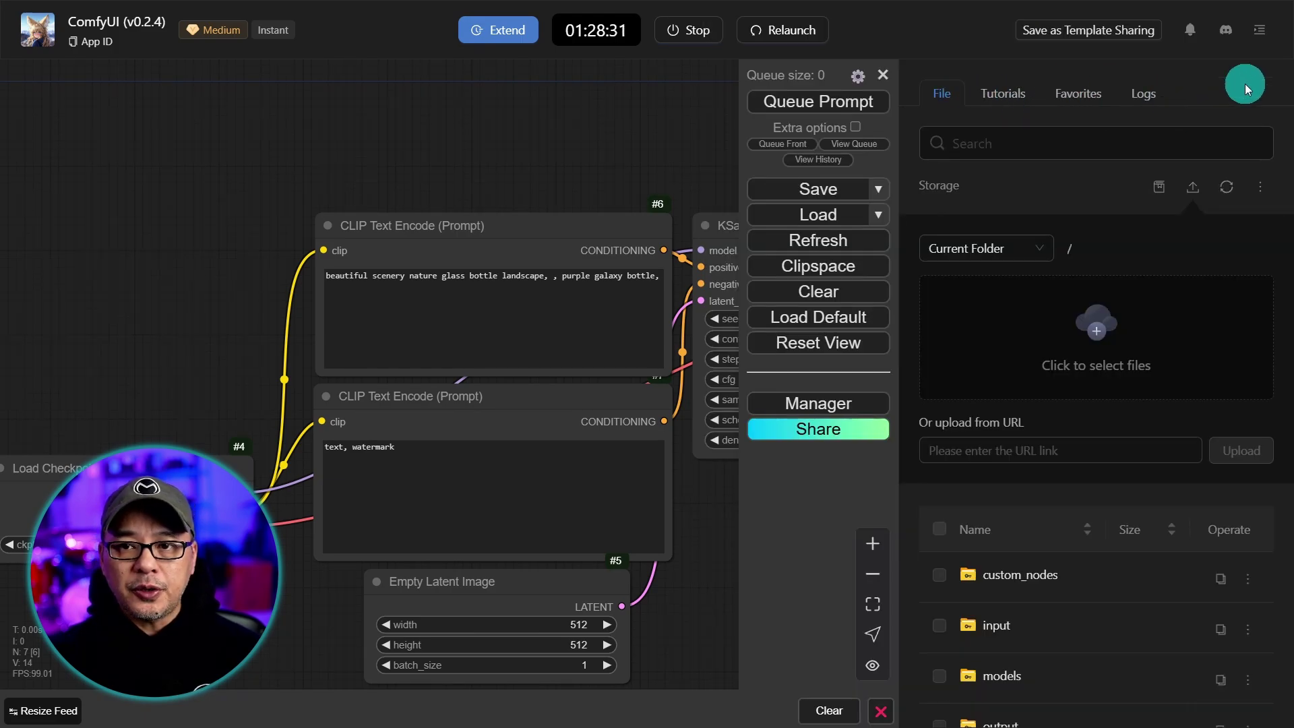
Close the storage side panel and bring the Load Checkpoint node into view
{"action": "left_click", "coordinate": [1259, 41]}
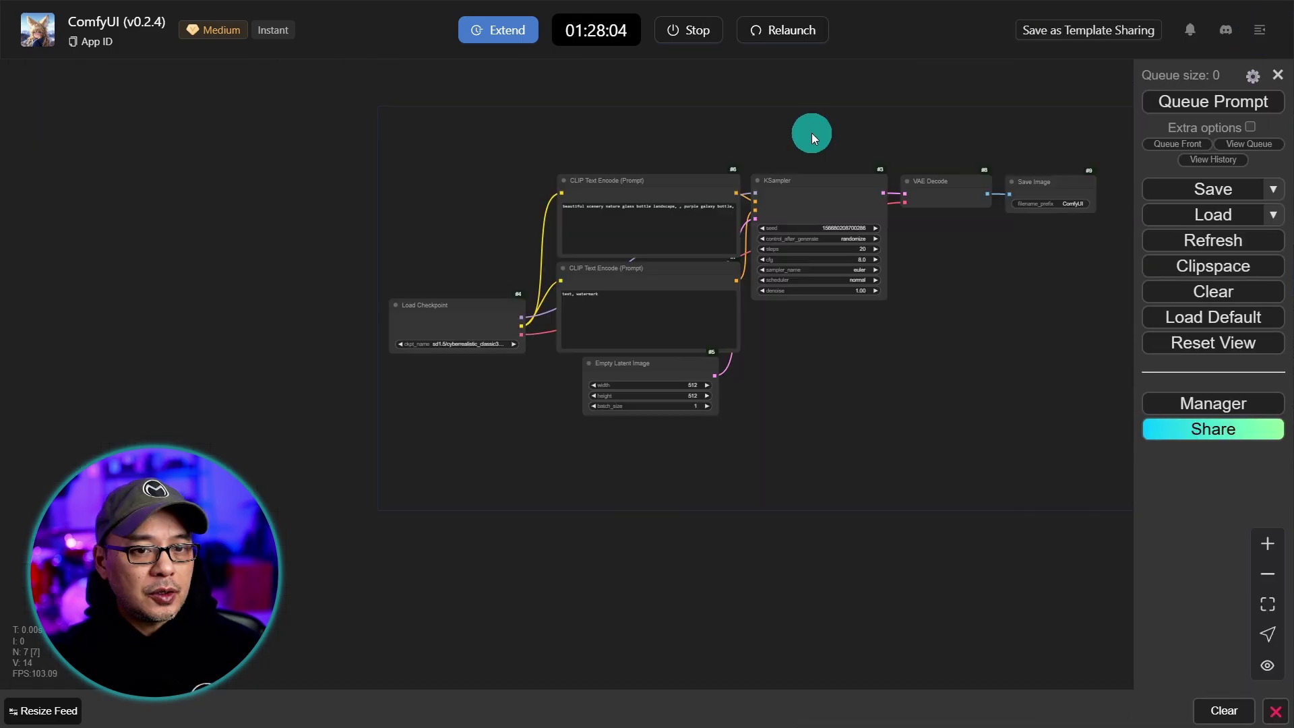
{"action": "scroll", "coordinate": [812, 134], "scroll_direction": "up", "scroll_amount": 5}
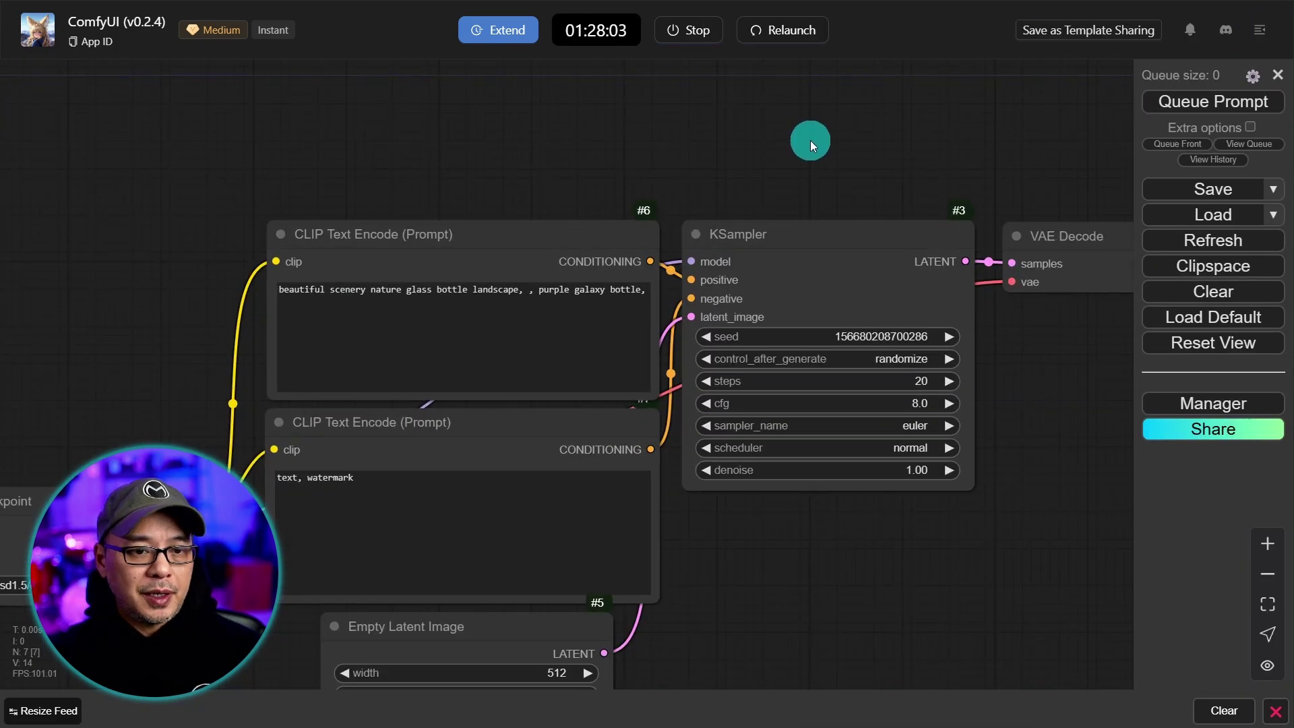
{"action": "scroll", "coordinate": [811, 141], "scroll_direction": "down", "scroll_amount": 3}
{"action": "scroll", "coordinate": [250, 317], "scroll_direction": "up", "scroll_amount": 3}
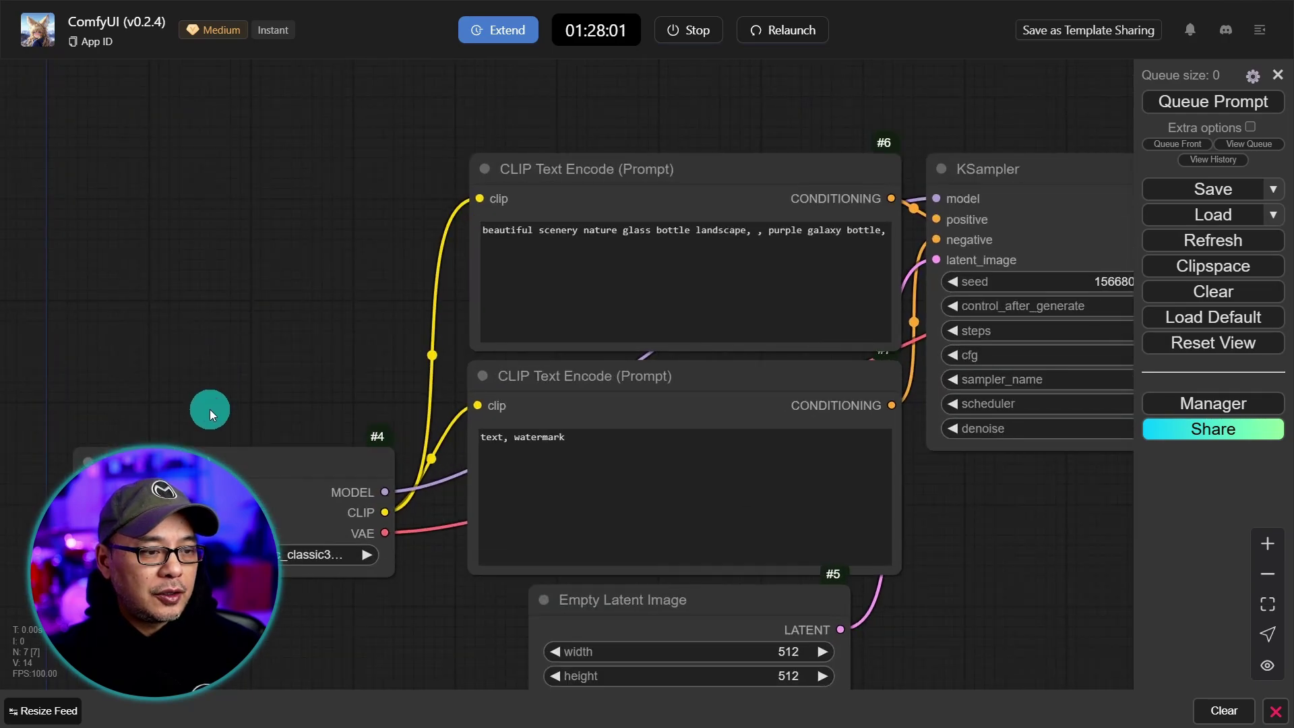
{"action": "left_click_drag", "start_coordinate": [210, 412], "coordinate": [548, 142]}
{"action": "scroll", "coordinate": [499, 361], "scroll_direction": "up", "scroll_amount": 7}
{"action": "left_click_drag", "start_coordinate": [624, 285], "coordinate": [410, 393]}
Browse the flux1, sd1.5, sd3.5, sd3 and sdxl checkpoints, keeping sd1.5/cyberrealistic_classic311
{"action": "left_click", "coordinate": [439, 337]}
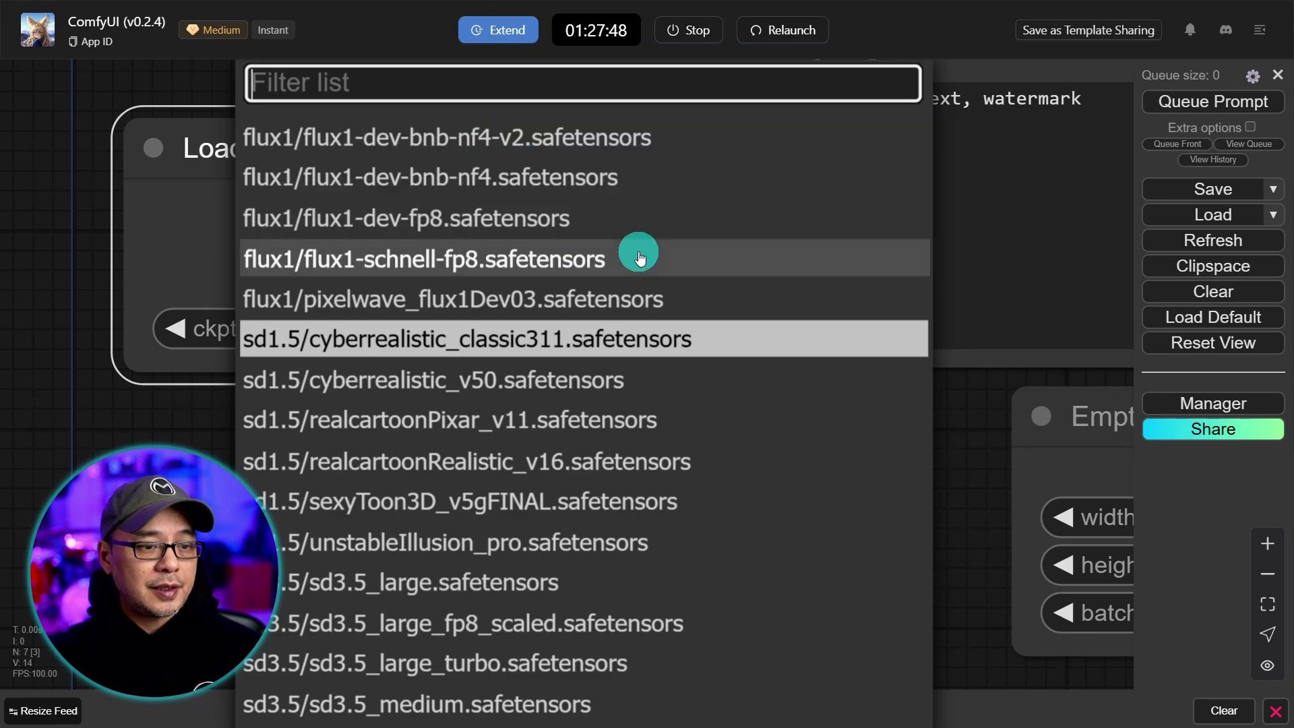
{"action": "scroll", "coordinate": [640, 258], "scroll_direction": "down", "scroll_amount": 5}
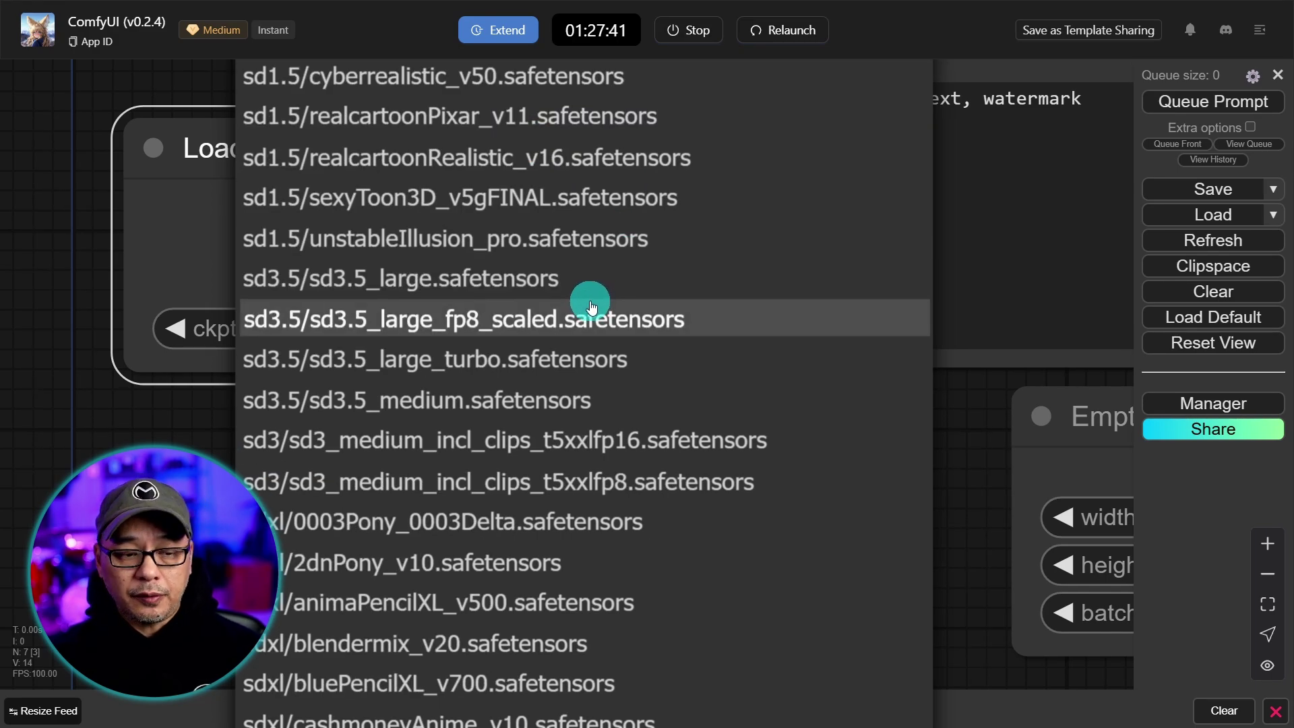
{"action": "scroll", "coordinate": [592, 307], "scroll_direction": "down", "scroll_amount": 4}
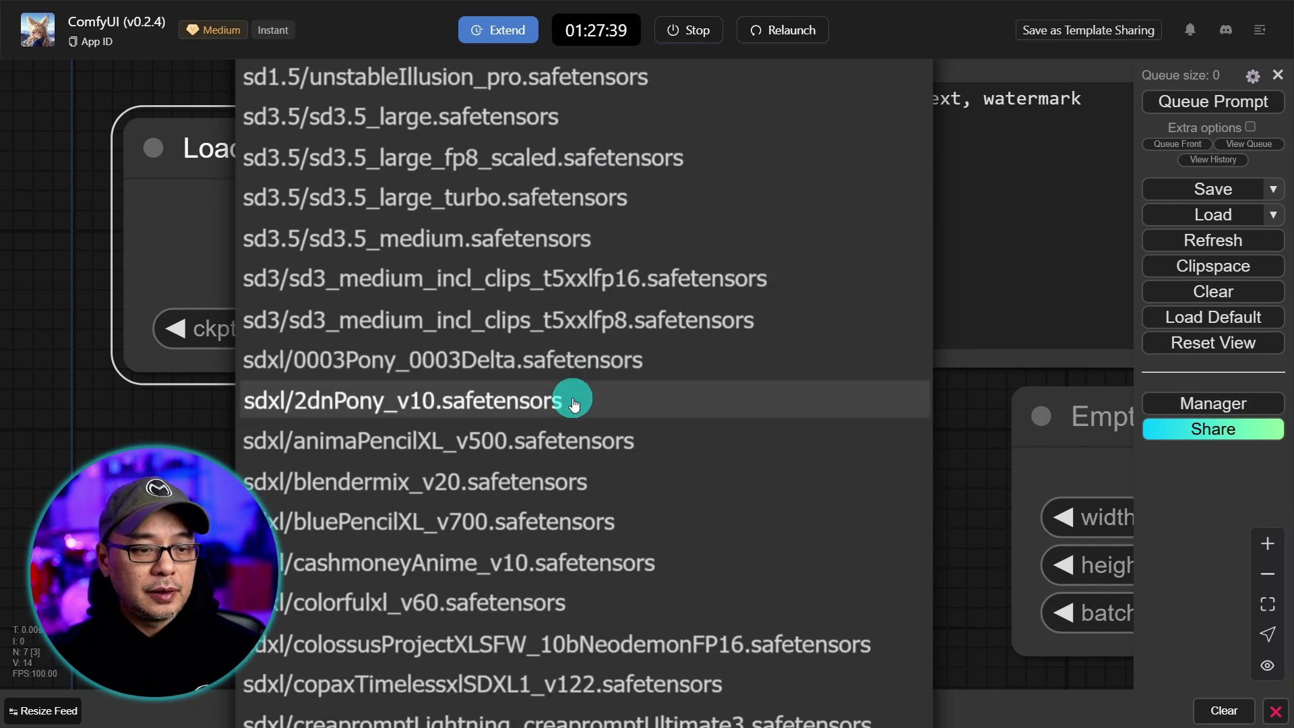
{"action": "scroll", "coordinate": [573, 403], "scroll_direction": "down", "scroll_amount": 3}
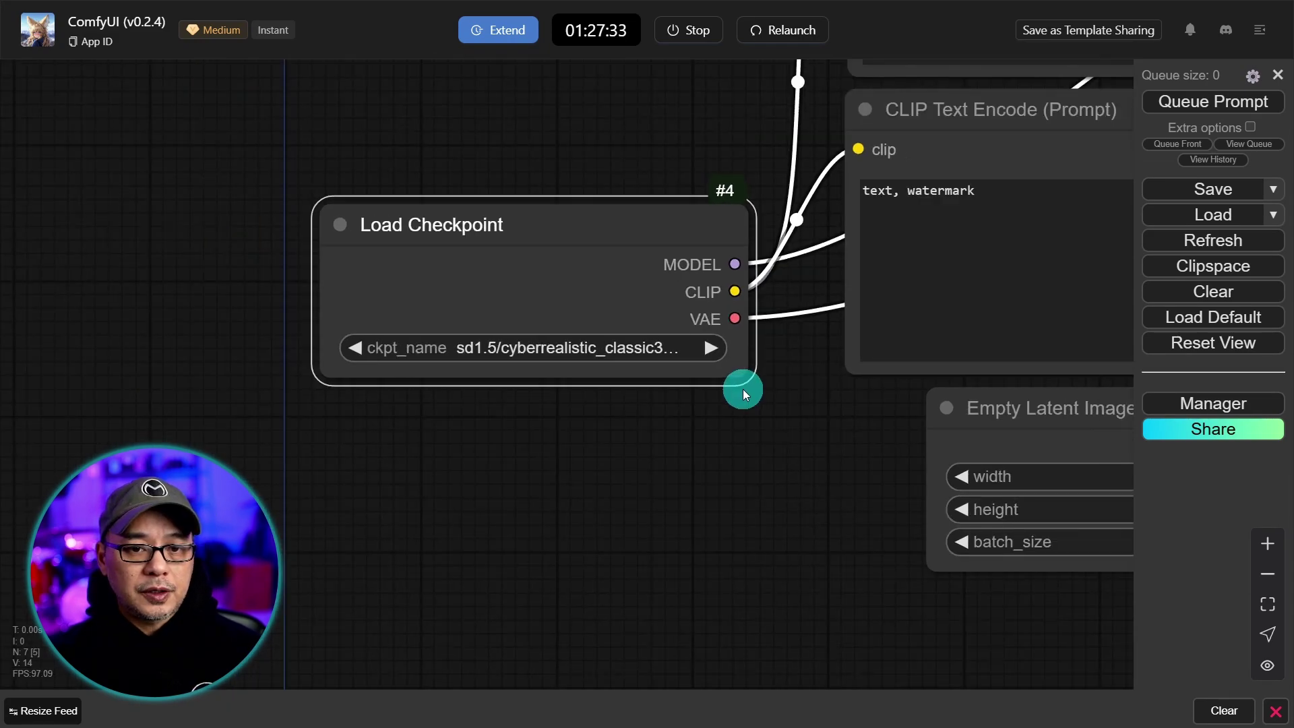
Queue the default workflow and enlarge Save Image to show the 512×512 purple galaxy bottle
{"action": "scroll", "coordinate": [744, 395], "scroll_direction": "down", "scroll_amount": 5}
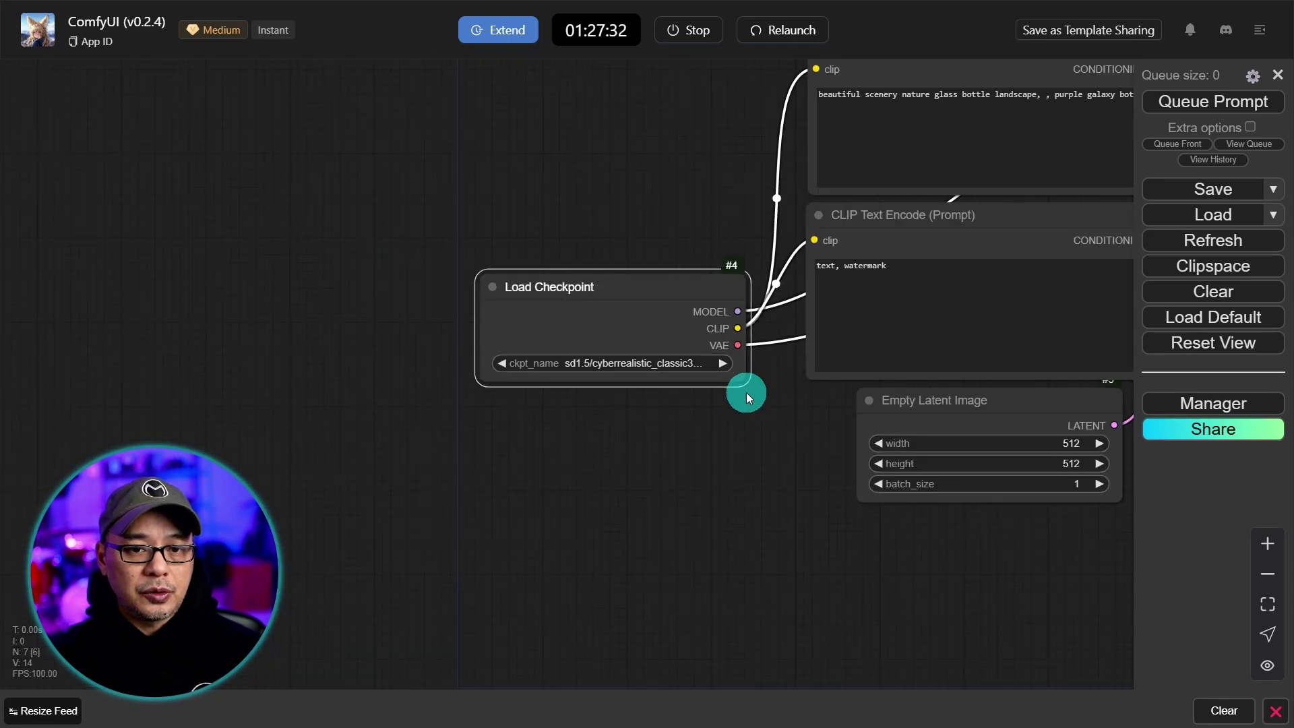
{"action": "left_click_drag", "start_coordinate": [673, 436], "coordinate": [235, 509]}
{"action": "left_click", "coordinate": [1185, 101]}
{"action": "left_click_drag", "start_coordinate": [979, 405], "coordinate": [598, 369]}
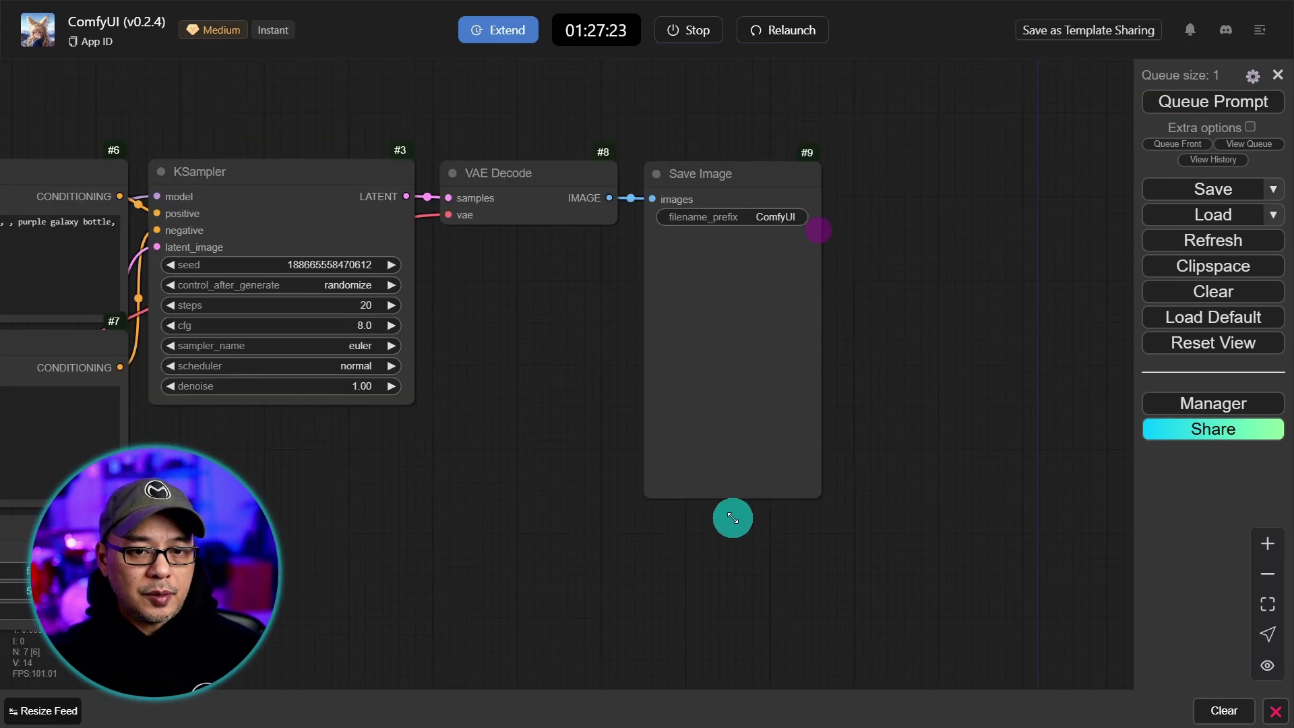
{"action": "left_click_drag", "start_coordinate": [855, 515], "coordinate": [1075, 621]}
{"action": "left_click_drag", "start_coordinate": [450, 382], "coordinate": [788, 338]}
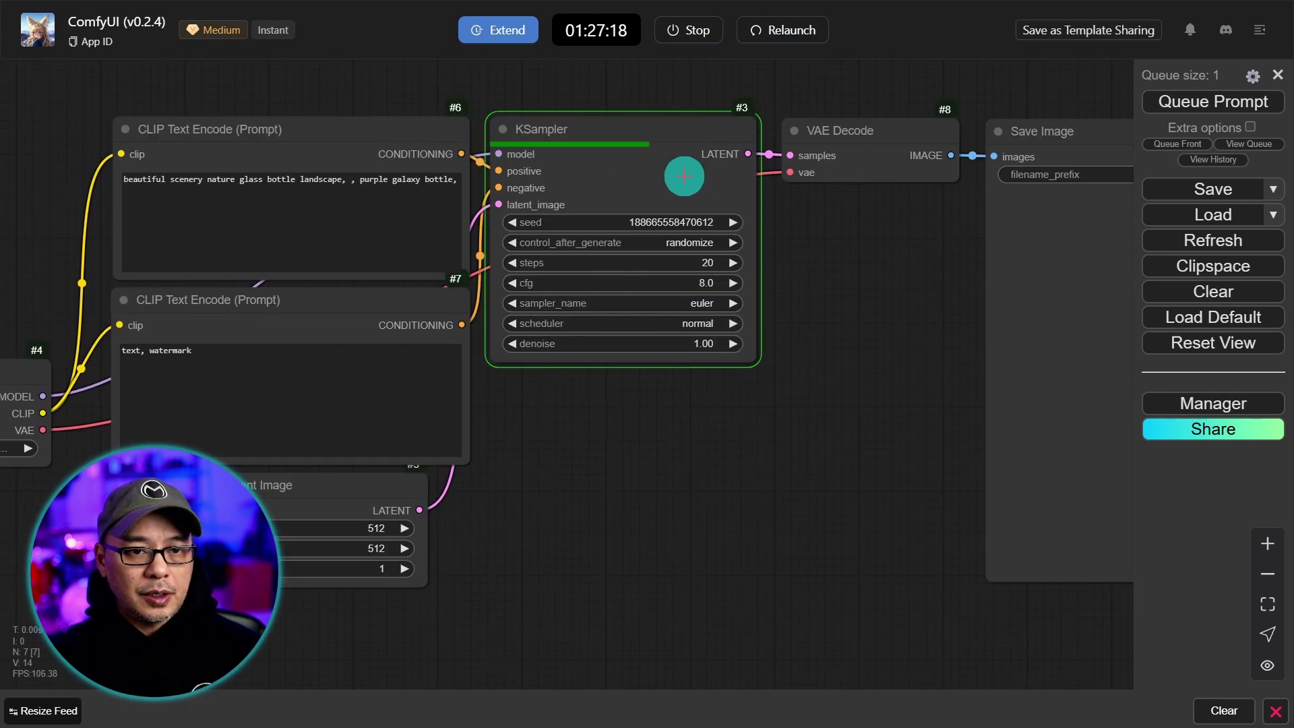
{"action": "left_click_drag", "start_coordinate": [858, 289], "coordinate": [424, 276]}
{"action": "left_click_drag", "start_coordinate": [1060, 309], "coordinate": [1045, 288]}
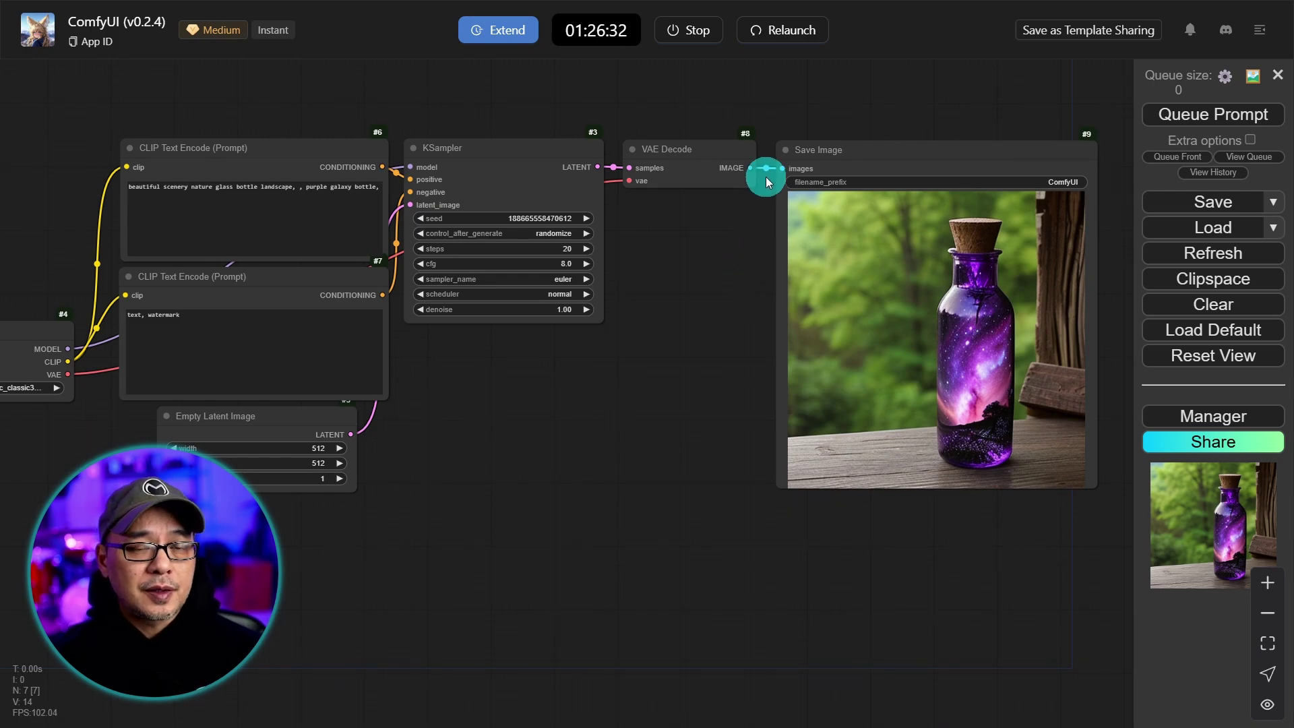
Stop the ComfyUI machine, confirm the shutdown, and zoom in on the My Apps dashboard
{"action": "left_click", "coordinate": [693, 34]}
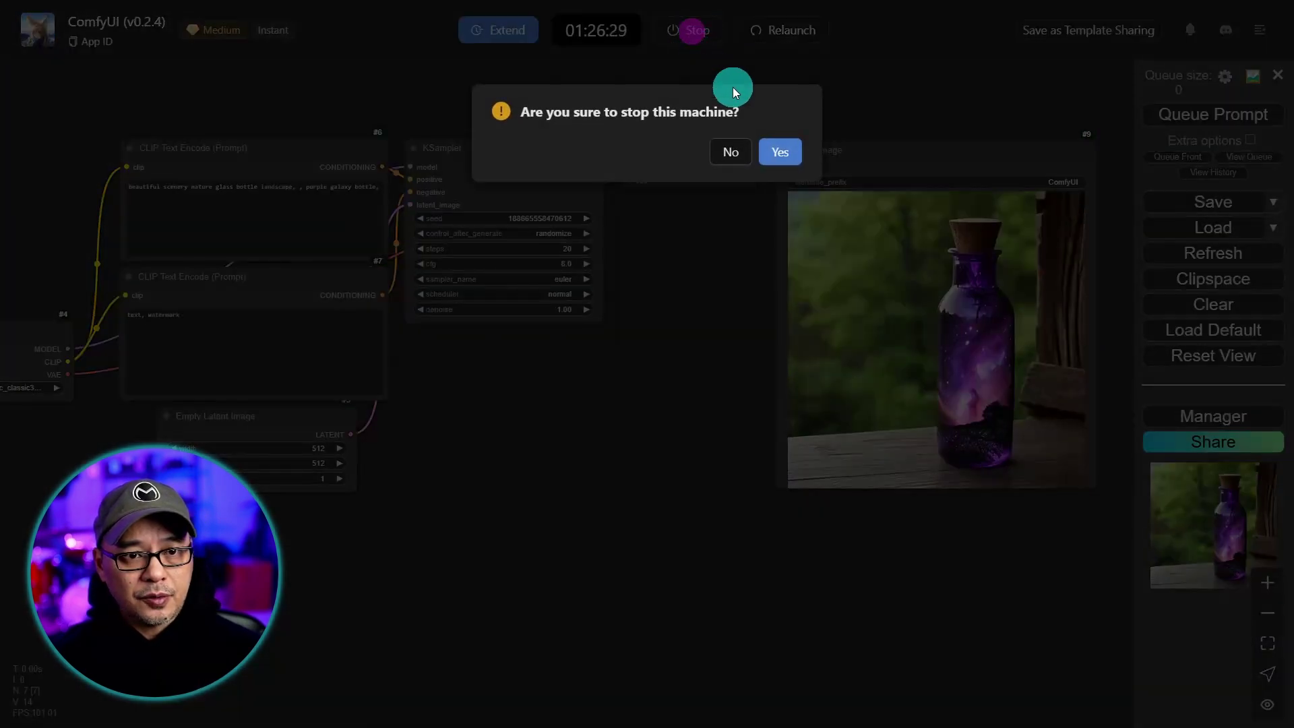
{"action": "left_click", "coordinate": [779, 153]}
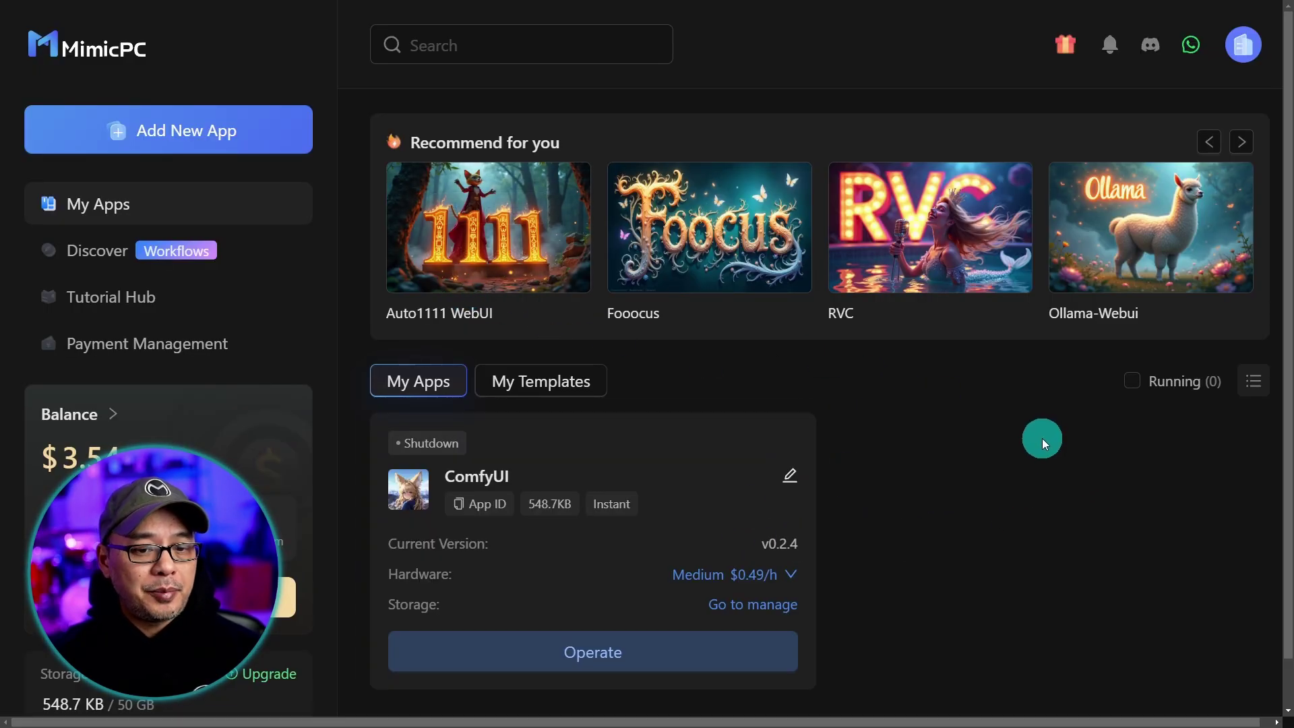
{"action": "scroll", "coordinate": [1041, 438], "scroll_direction": "down", "scroll_amount": 1}
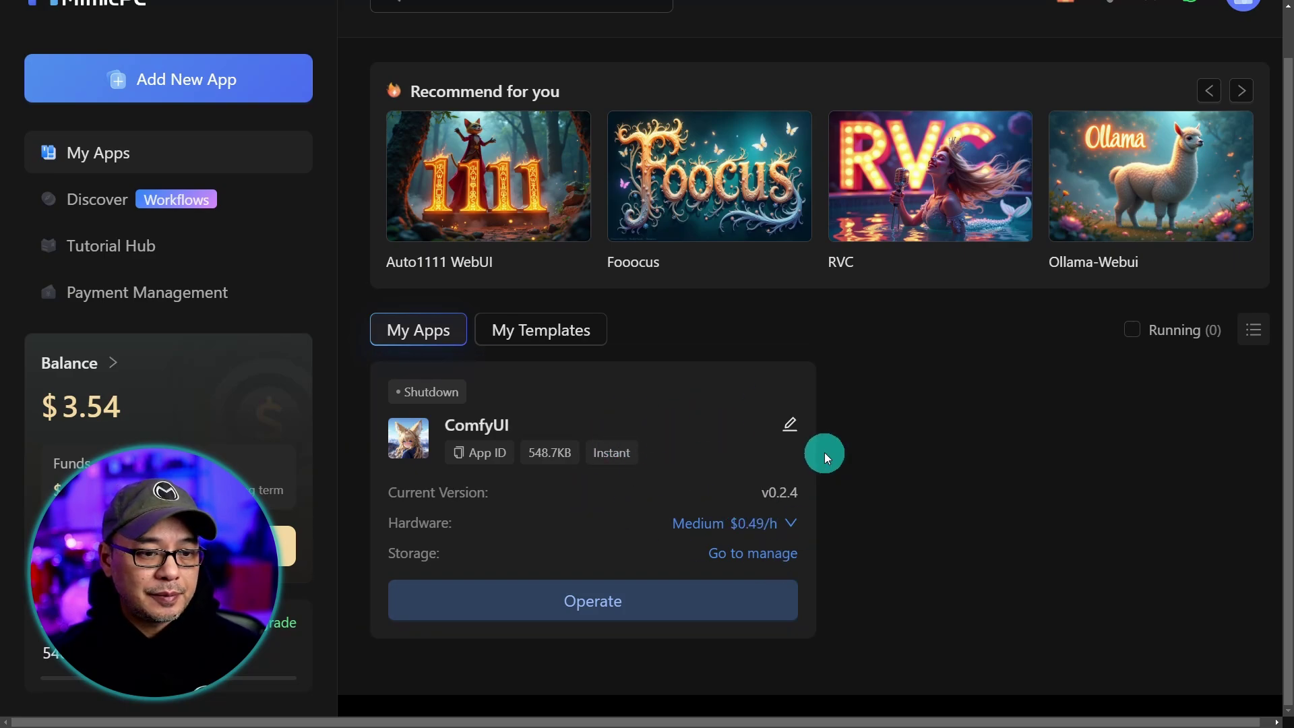
{"action": "key", "text": "ctrl+plus"}
{"action": "scroll", "coordinate": [992, 472], "scroll_direction": "down", "scroll_amount": 3}
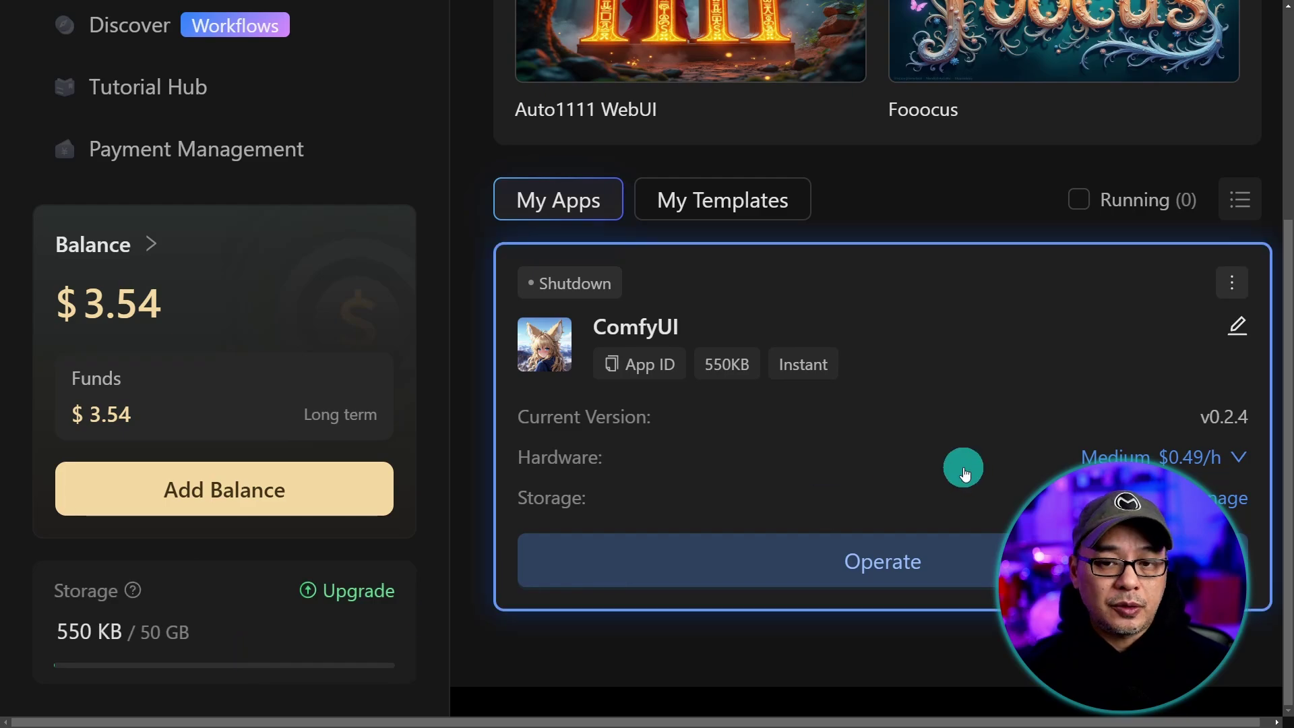
Go to Discover, filter workflows by Flux, and scroll to the Christmas Poster card
{"action": "scroll", "coordinate": [957, 472], "scroll_direction": "up", "scroll_amount": 5}
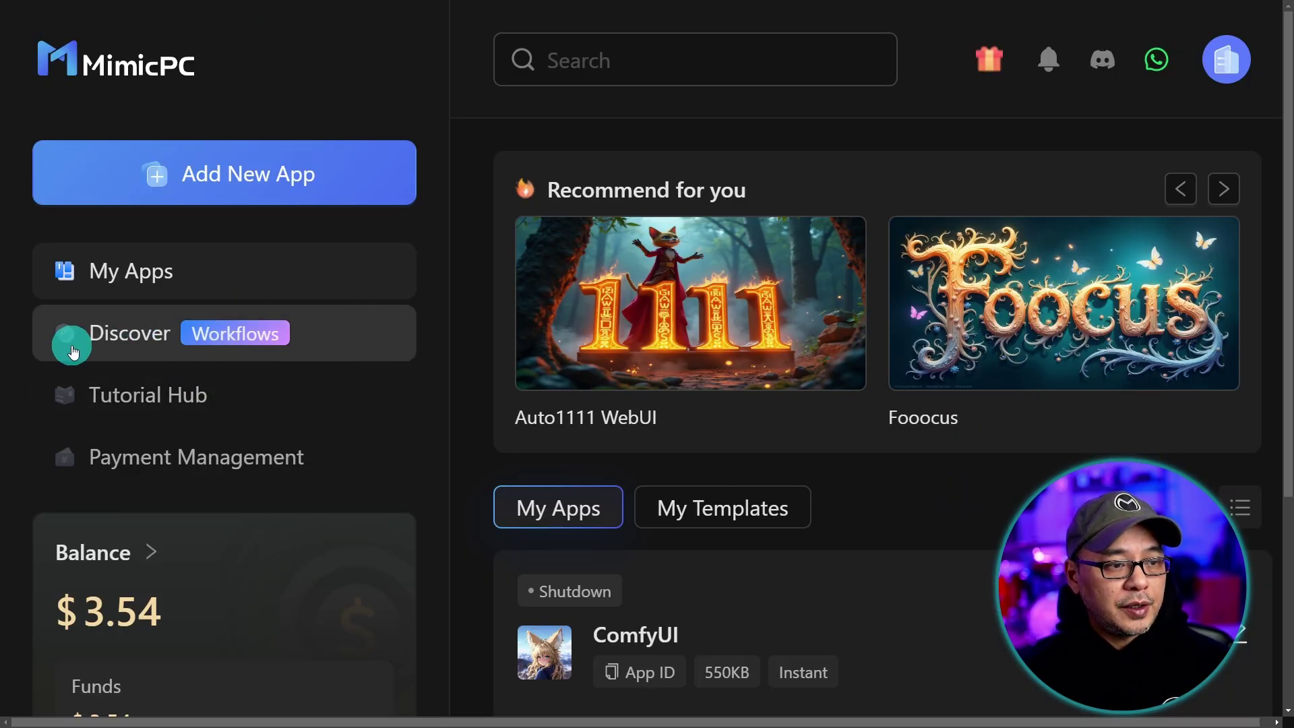
{"action": "left_click", "coordinate": [156, 345]}
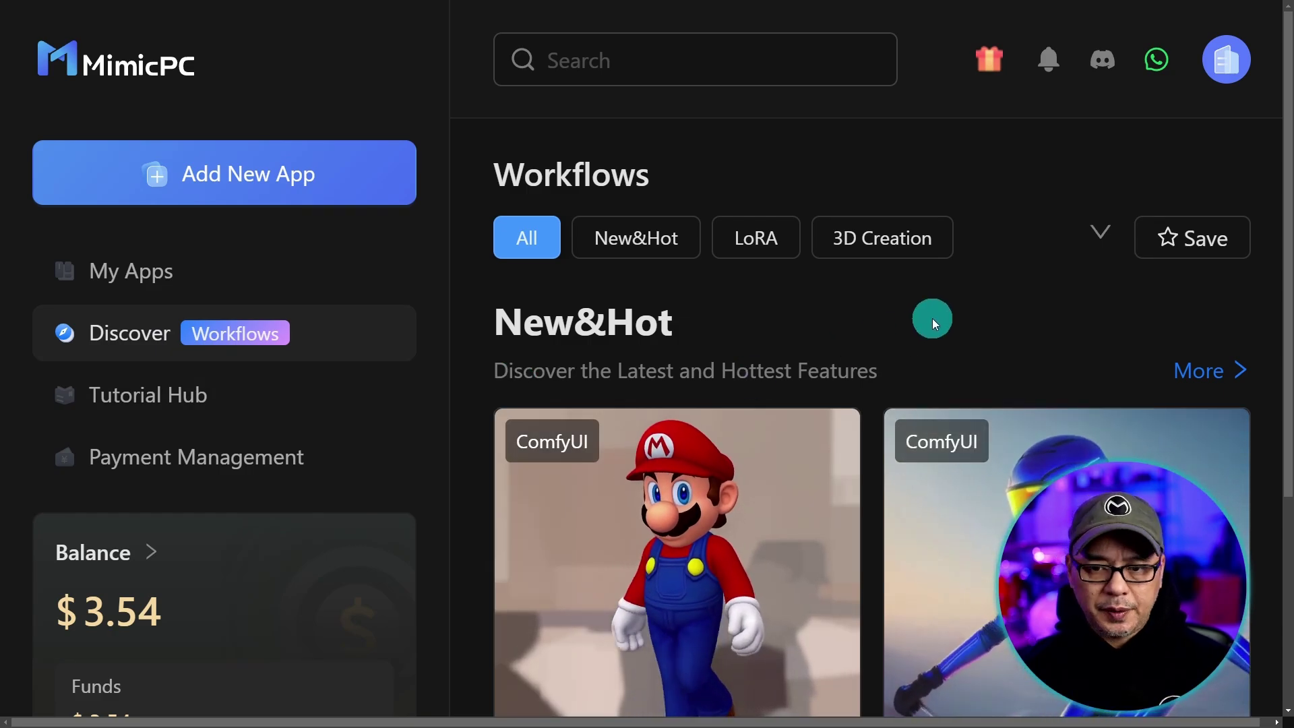
{"action": "key", "text": "ctrl+minus"}
{"action": "key", "text": "ctrl+minus"}
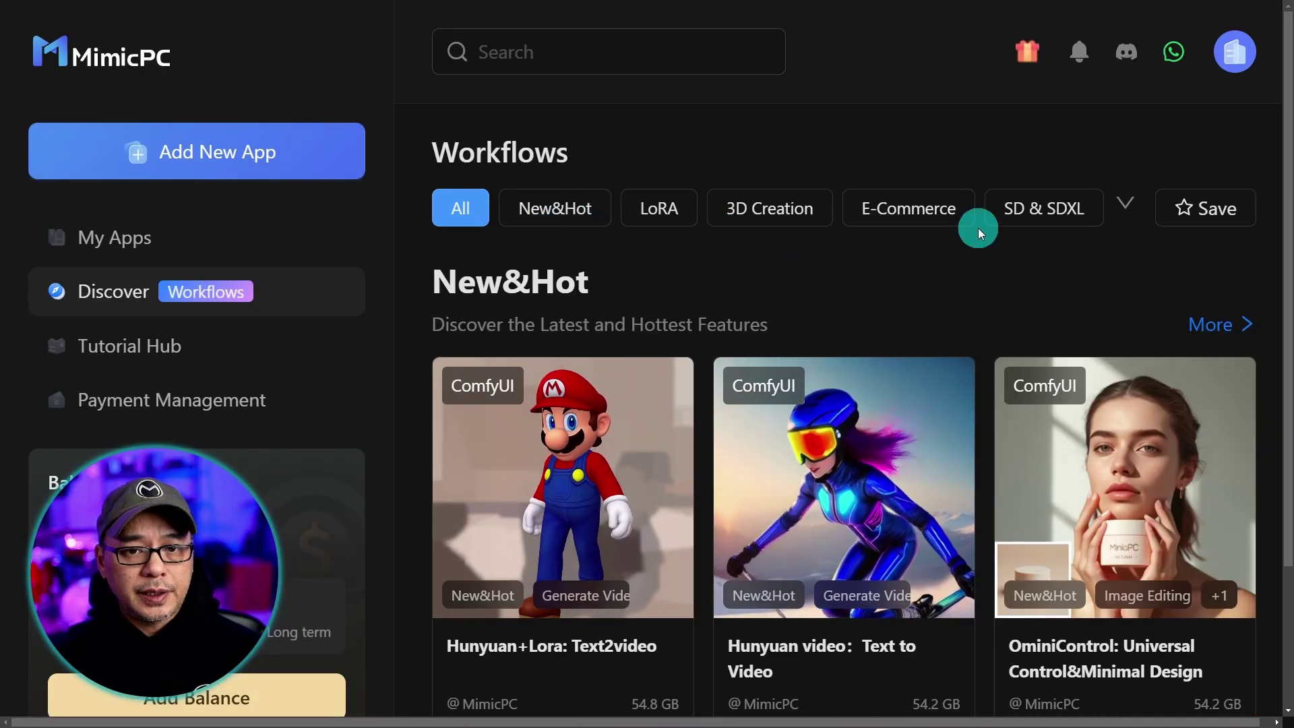
{"action": "left_click", "coordinate": [1127, 204]}
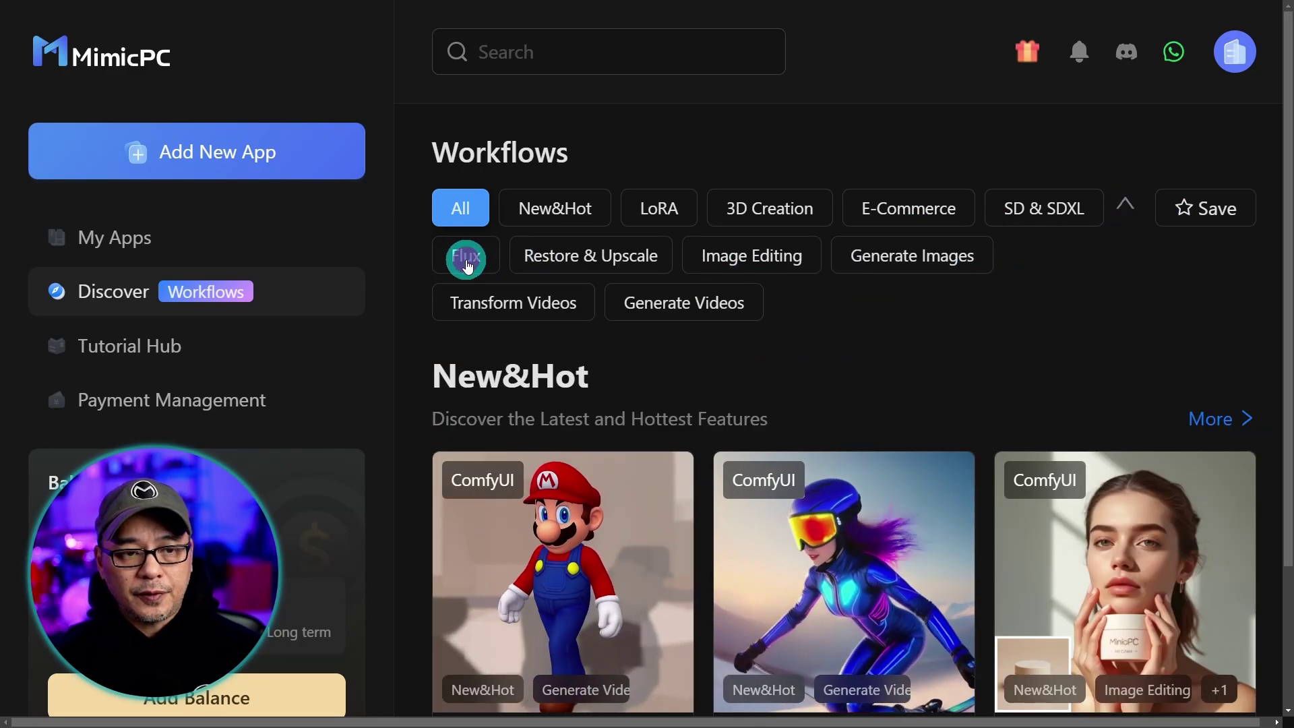
{"action": "left_click", "coordinate": [448, 255]}
{"action": "scroll", "coordinate": [1038, 290], "scroll_direction": "down", "scroll_amount": 3}
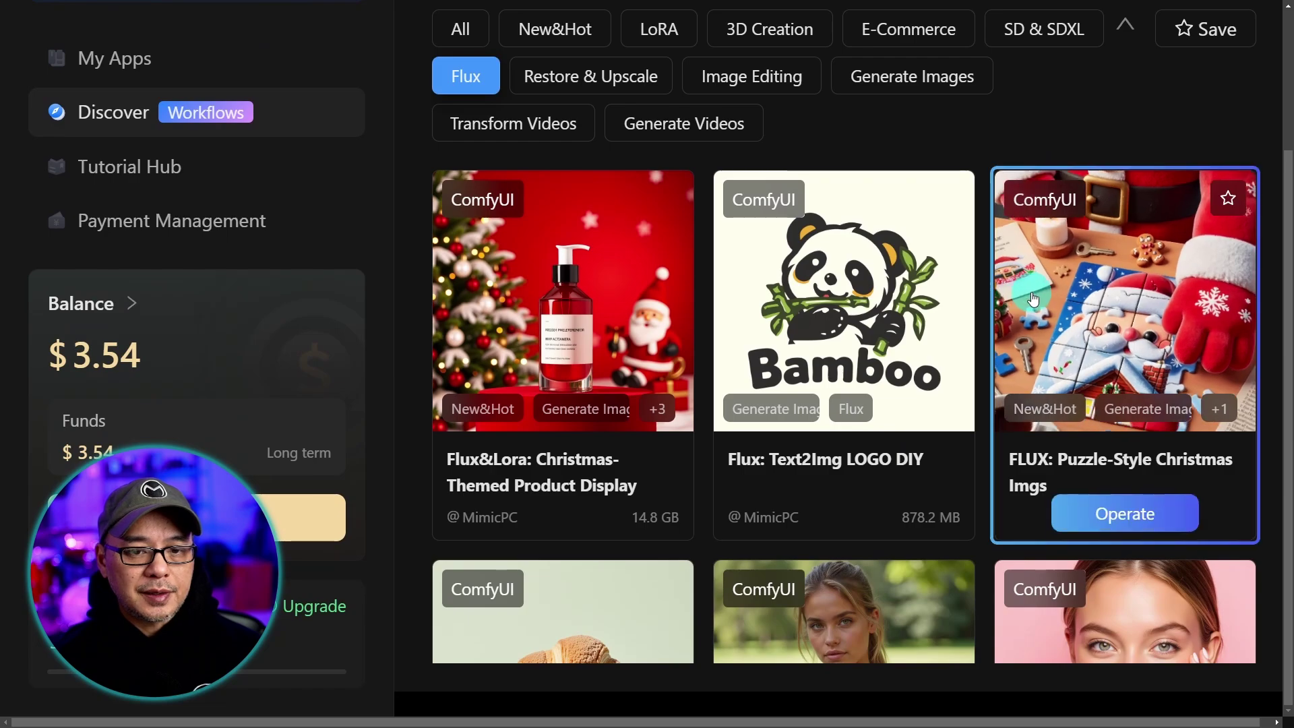
{"action": "scroll", "coordinate": [888, 492], "scroll_direction": "down", "scroll_amount": 3}
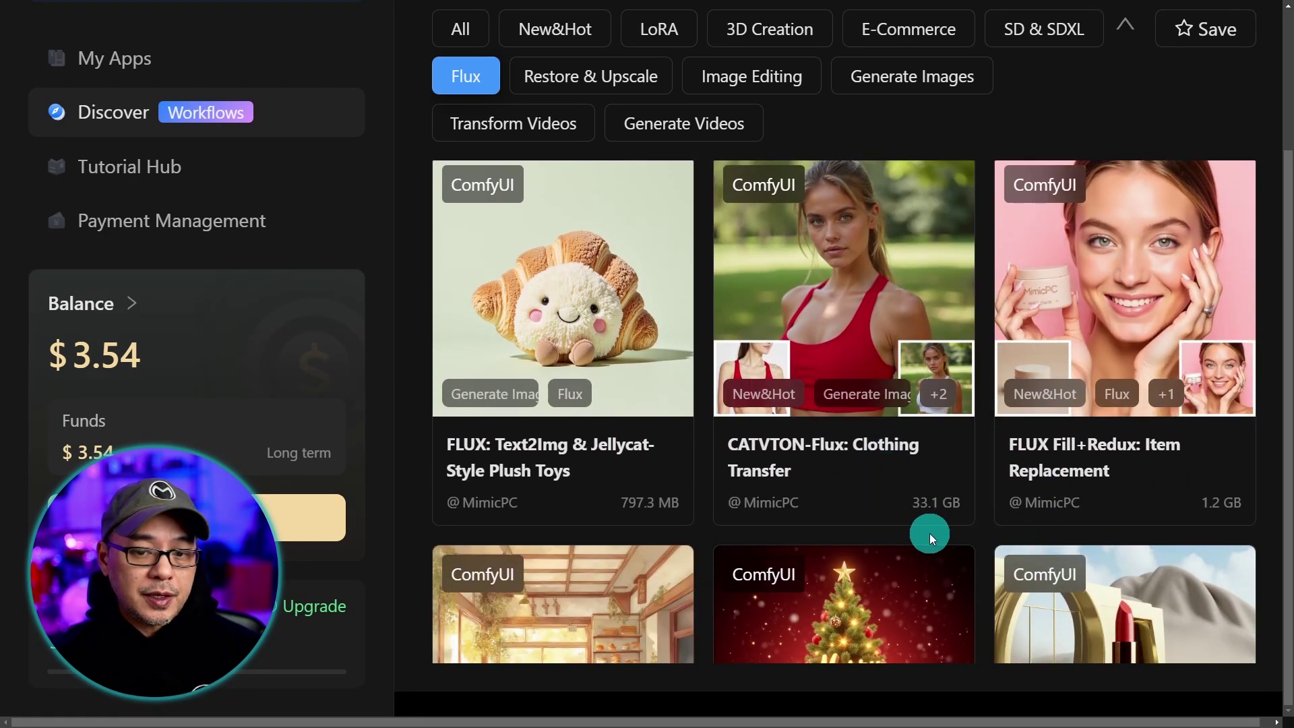
{"action": "scroll", "coordinate": [930, 529], "scroll_direction": "down", "scroll_amount": 5}
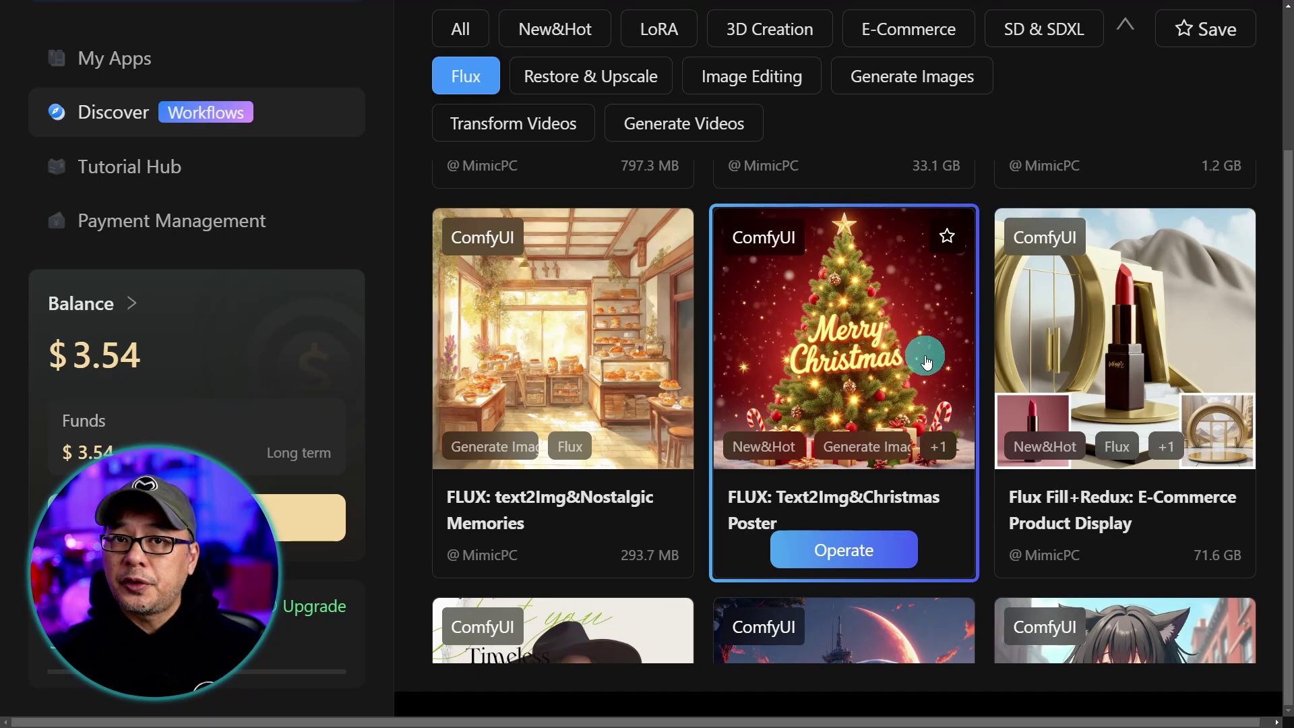
Start launching the Christmas Poster workflow and review its included models and extensions
{"action": "left_click", "coordinate": [851, 557]}
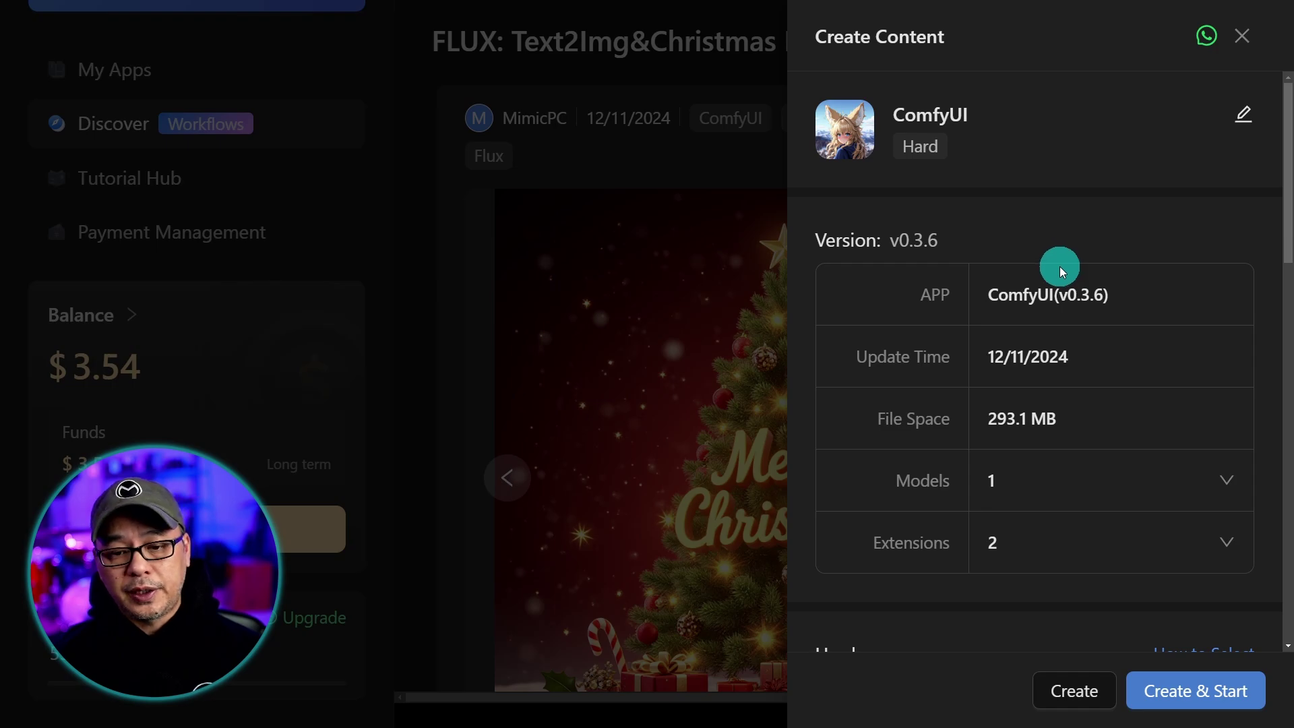
{"action": "scroll", "coordinate": [1058, 265], "scroll_direction": "down", "scroll_amount": 2}
{"action": "scroll", "coordinate": [1171, 491], "scroll_direction": "up", "scroll_amount": 2}
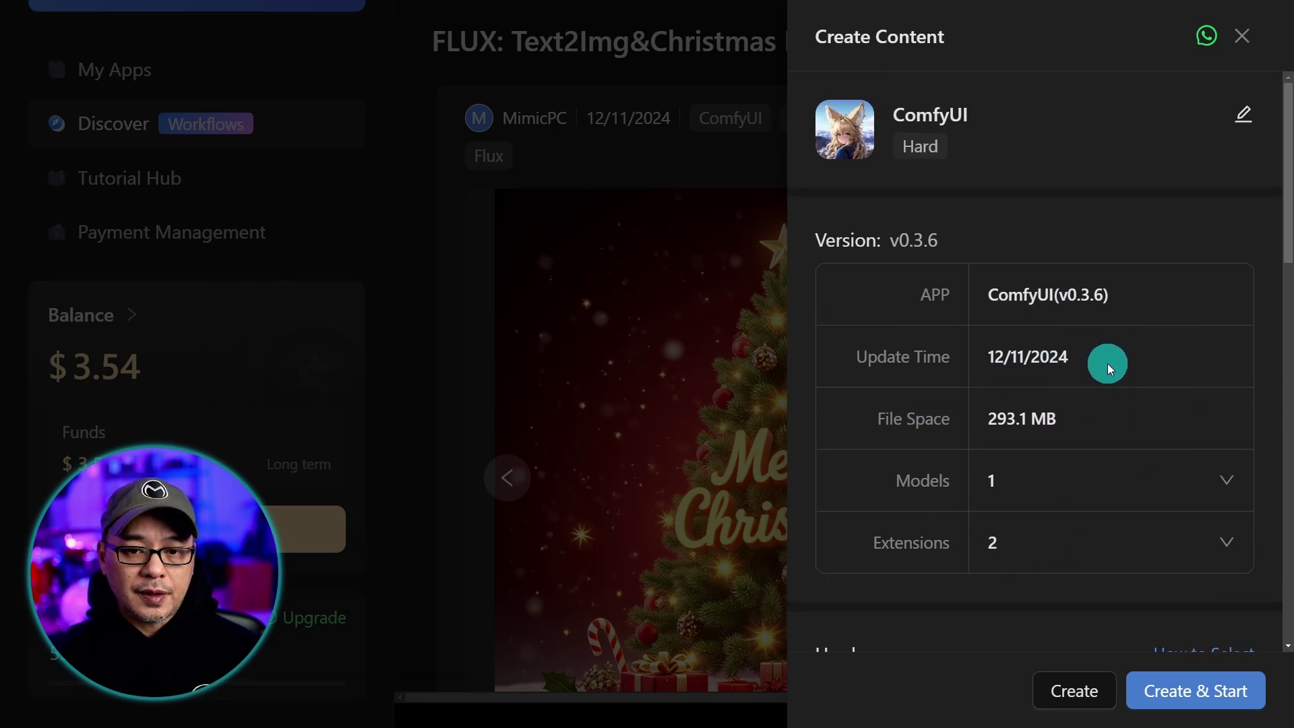
{"action": "left_click", "coordinate": [1225, 480]}
{"action": "scroll", "coordinate": [1173, 454], "scroll_direction": "down", "scroll_amount": 3}
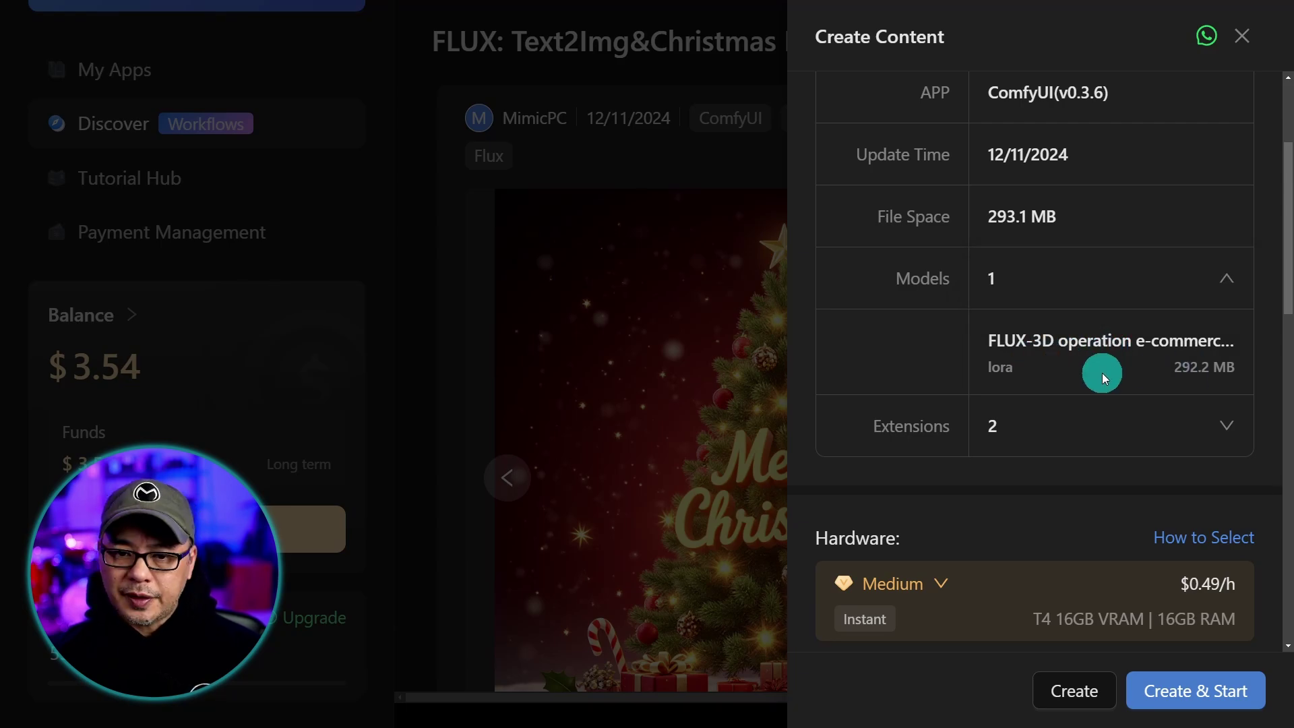
{"action": "left_click", "coordinate": [1114, 439]}
{"action": "scroll", "coordinate": [1122, 405], "scroll_direction": "down", "scroll_amount": 4}
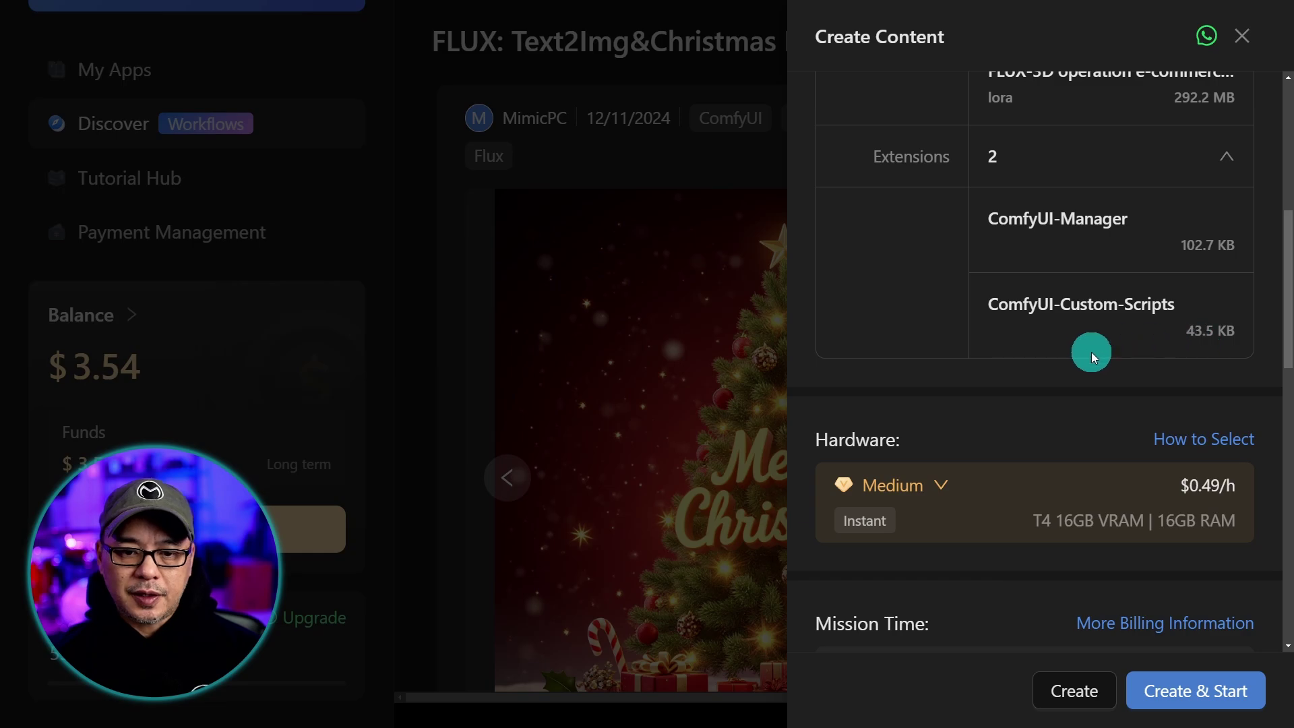
{"action": "scroll", "coordinate": [1034, 342], "scroll_direction": "down", "scroll_amount": 4}
Choose Large-pro Instant hardware at $1.19/h with a 30-minute mission time
{"action": "left_click", "coordinate": [933, 221]}
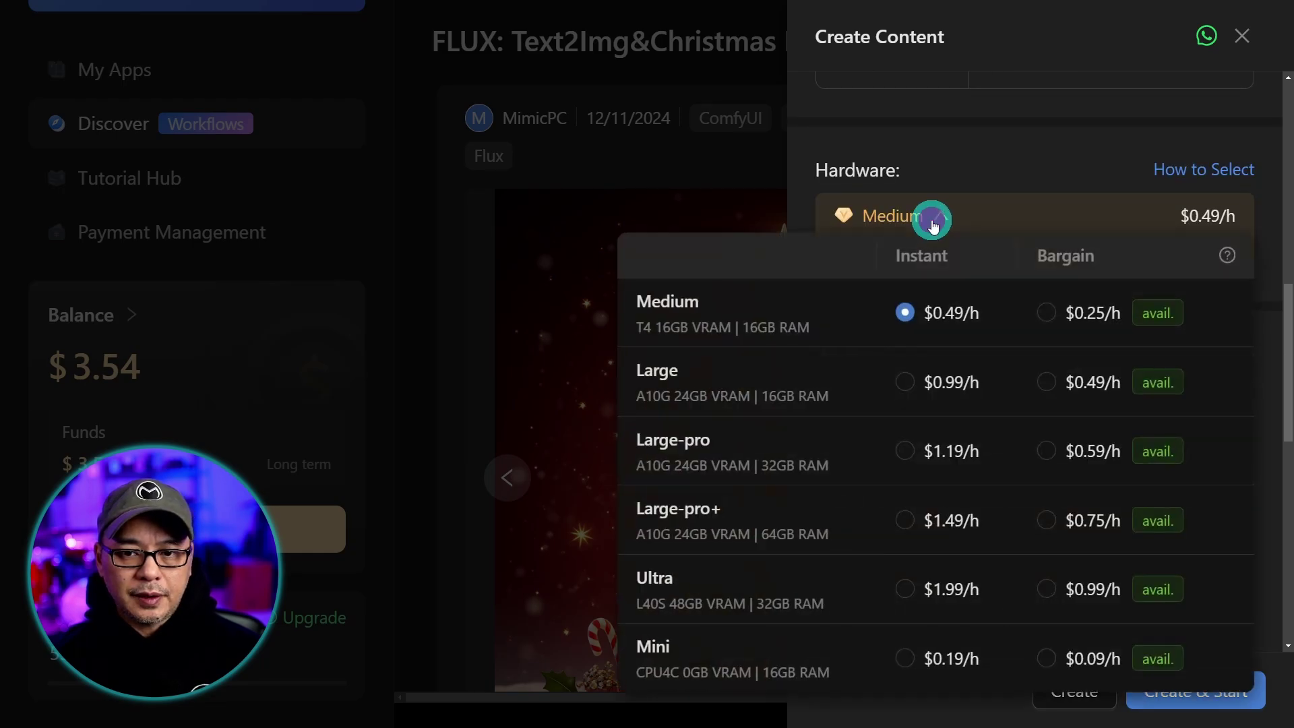
{"action": "scroll", "coordinate": [1279, 302], "scroll_direction": "down", "scroll_amount": 2}
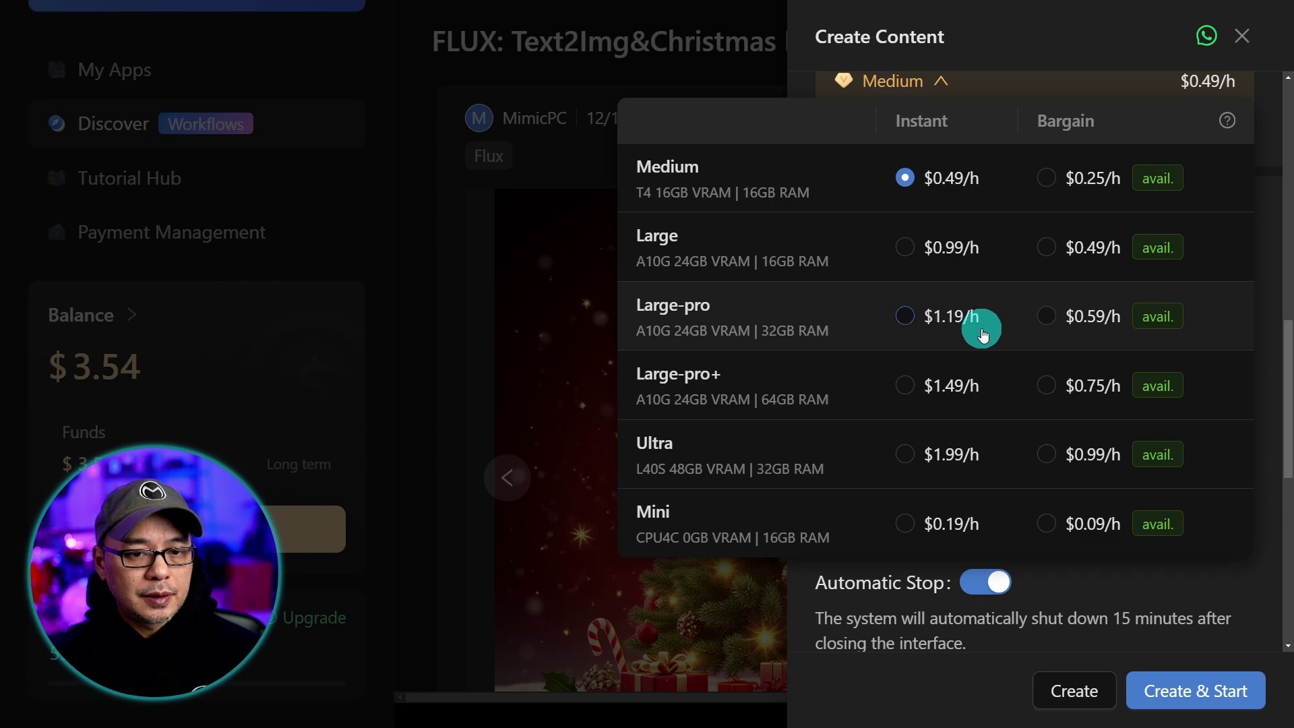
{"action": "left_click", "coordinate": [905, 316]}
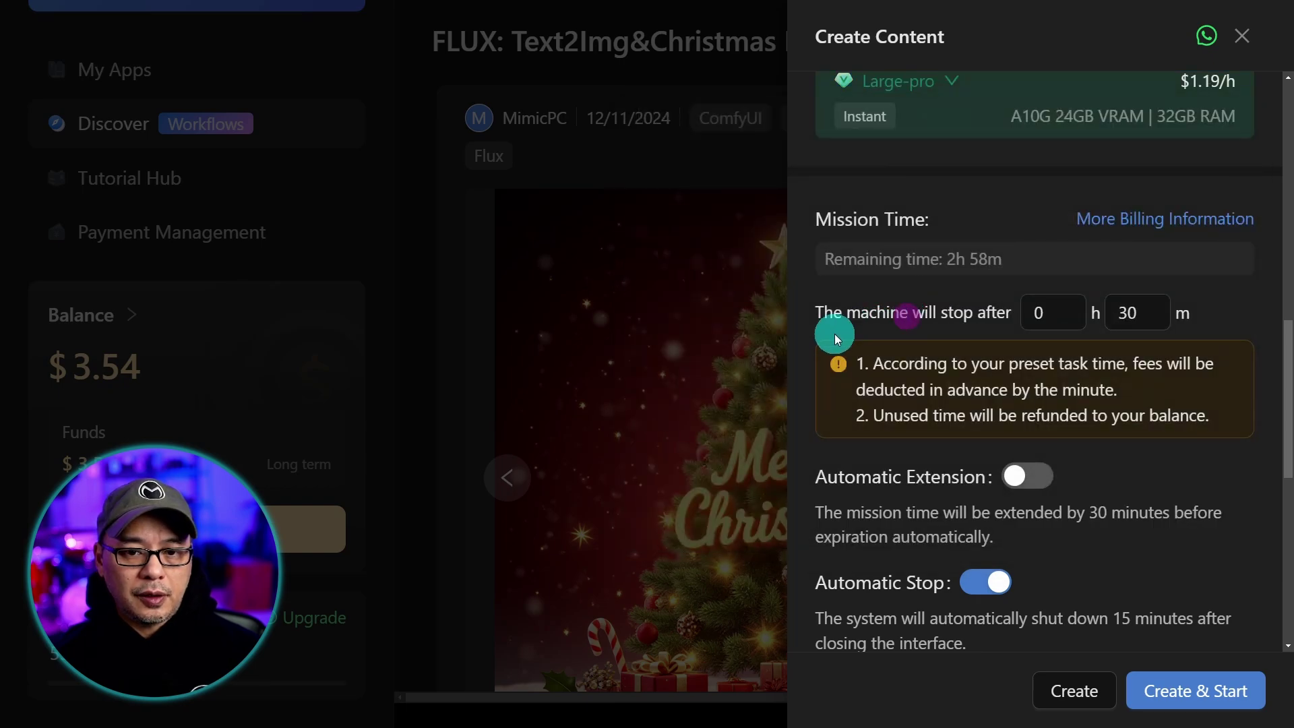
{"action": "scroll", "coordinate": [958, 324], "scroll_direction": "down", "scroll_amount": 1}
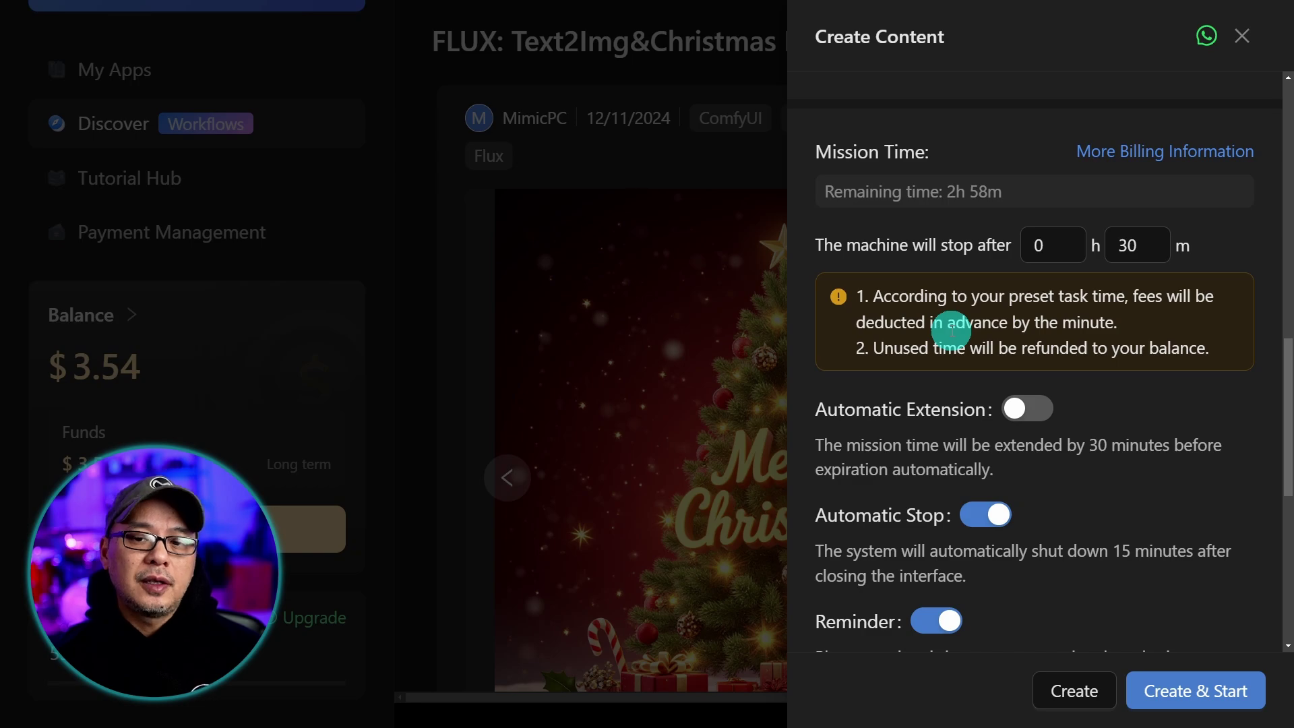
{"action": "scroll", "coordinate": [954, 327], "scroll_direction": "down", "scroll_amount": 8}
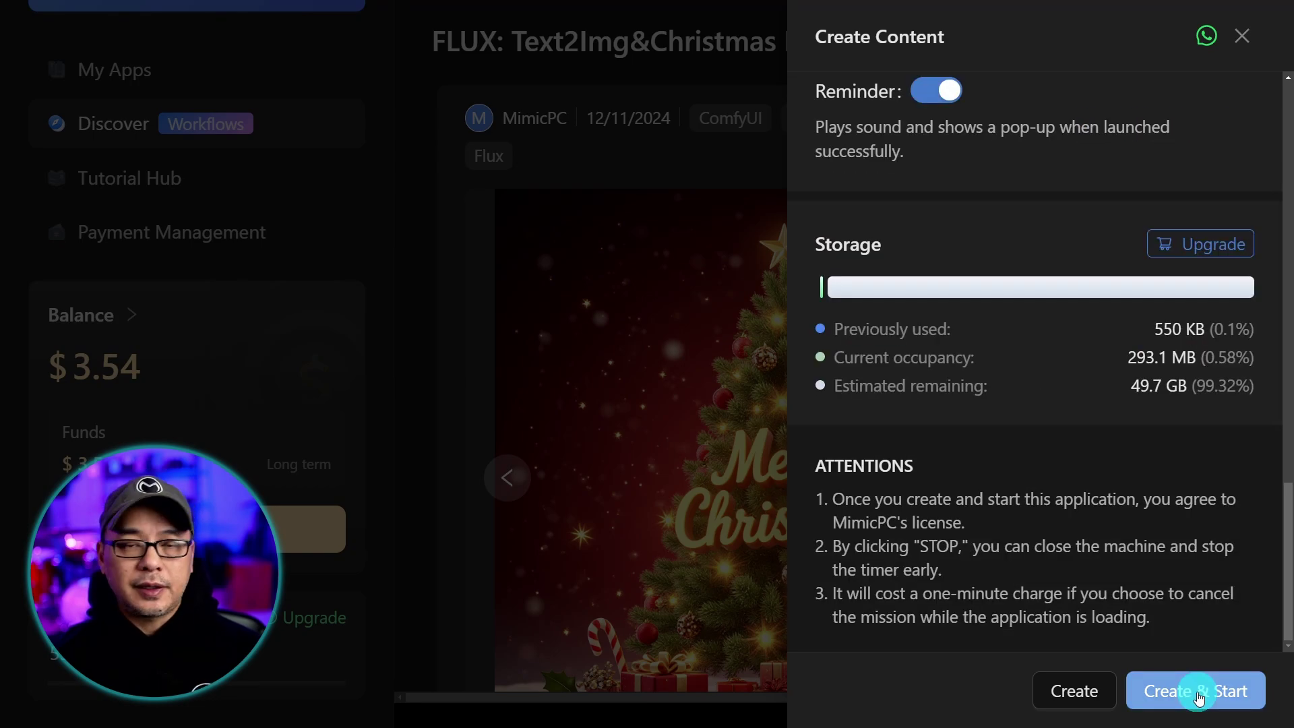
{"action": "left_click", "coordinate": [1197, 692]}
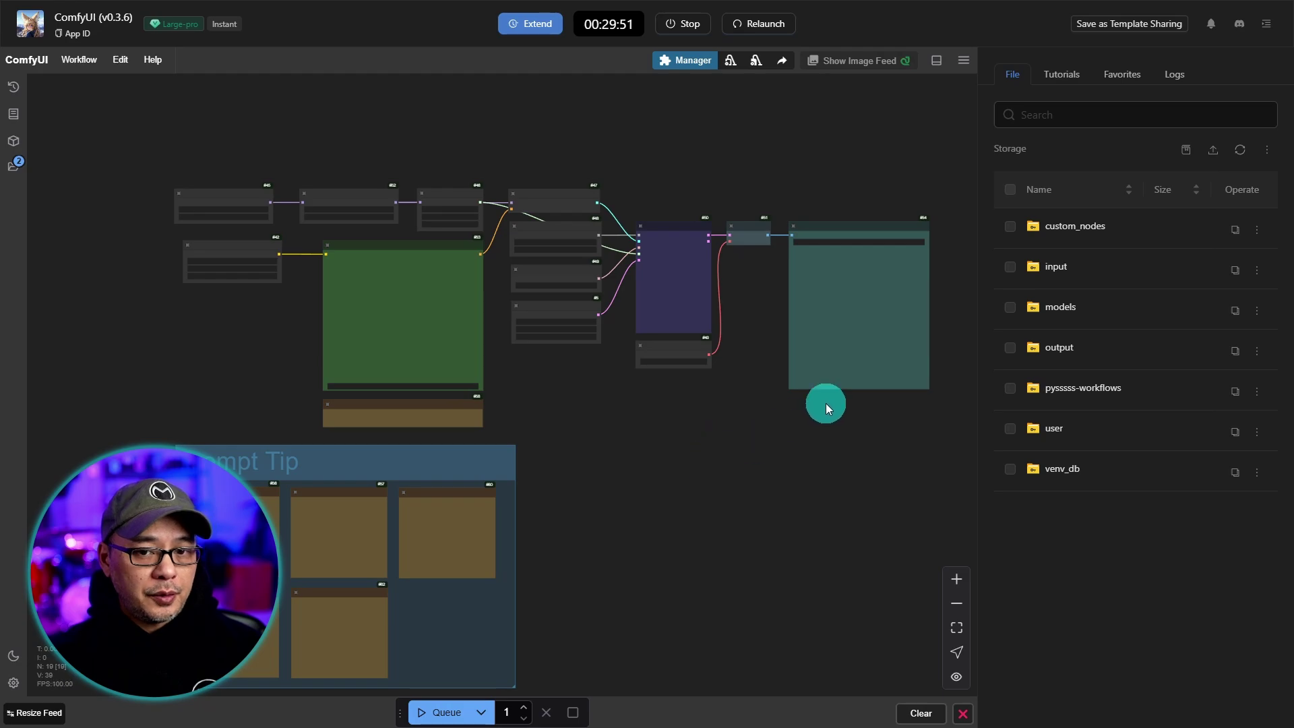
{"action": "left_click", "coordinate": [1271, 32]}
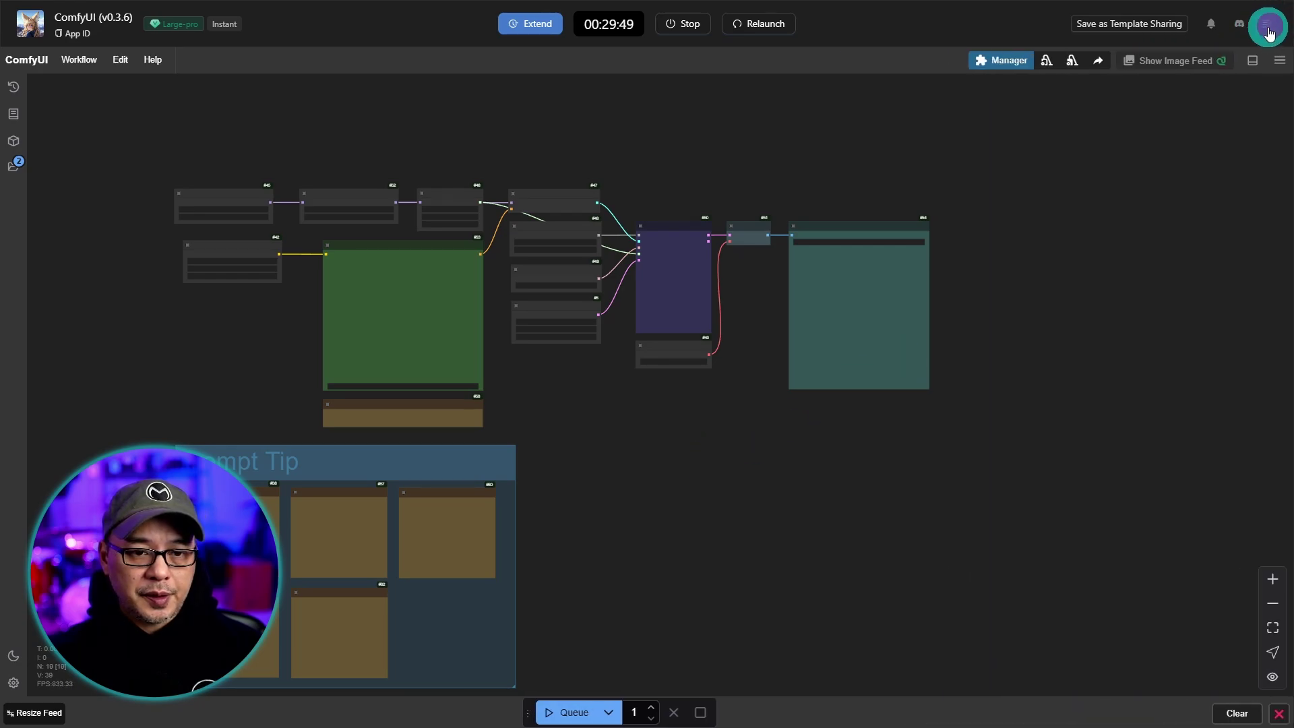
{"action": "scroll", "coordinate": [668, 418], "scroll_direction": "up", "scroll_amount": 5}
{"action": "left_click_drag", "start_coordinate": [813, 497], "coordinate": [976, 514]}
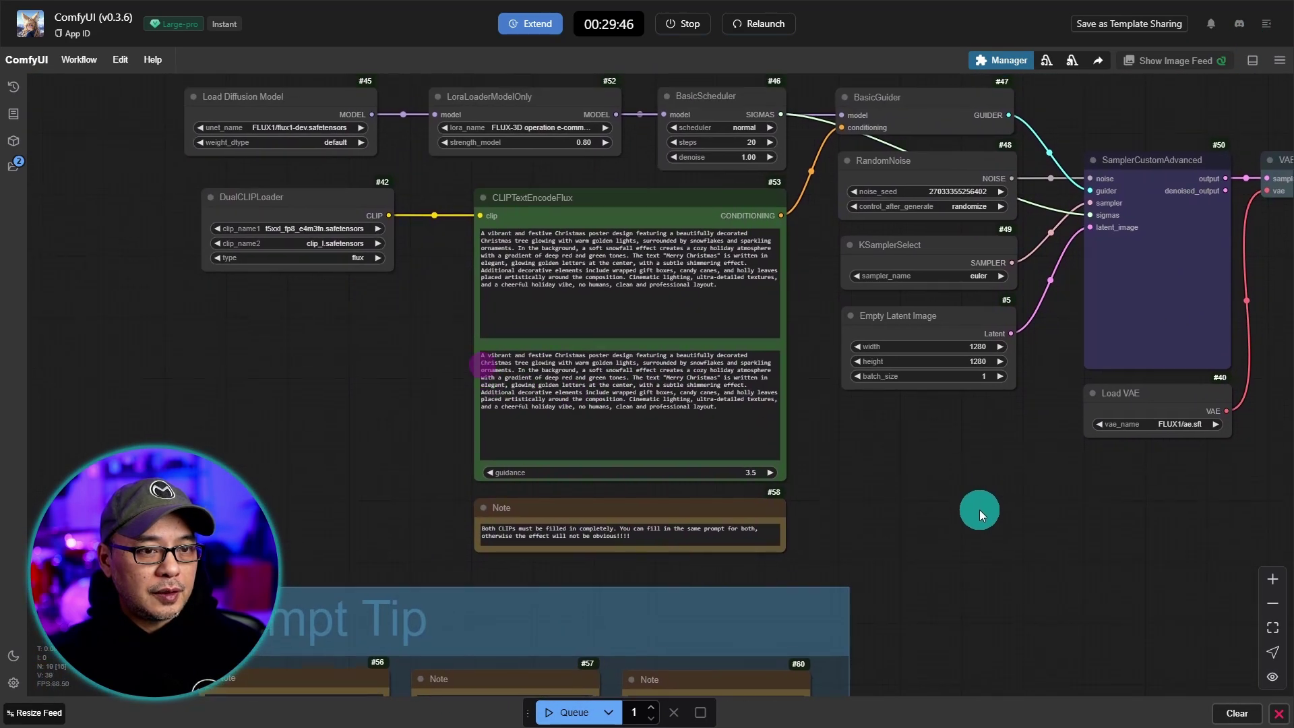
{"action": "scroll", "coordinate": [377, 314], "scroll_direction": "up", "scroll_amount": 5}
{"action": "left_click_drag", "start_coordinate": [410, 317], "coordinate": [592, 514]}
{"action": "scroll", "coordinate": [615, 485], "scroll_direction": "up", "scroll_amount": 3}
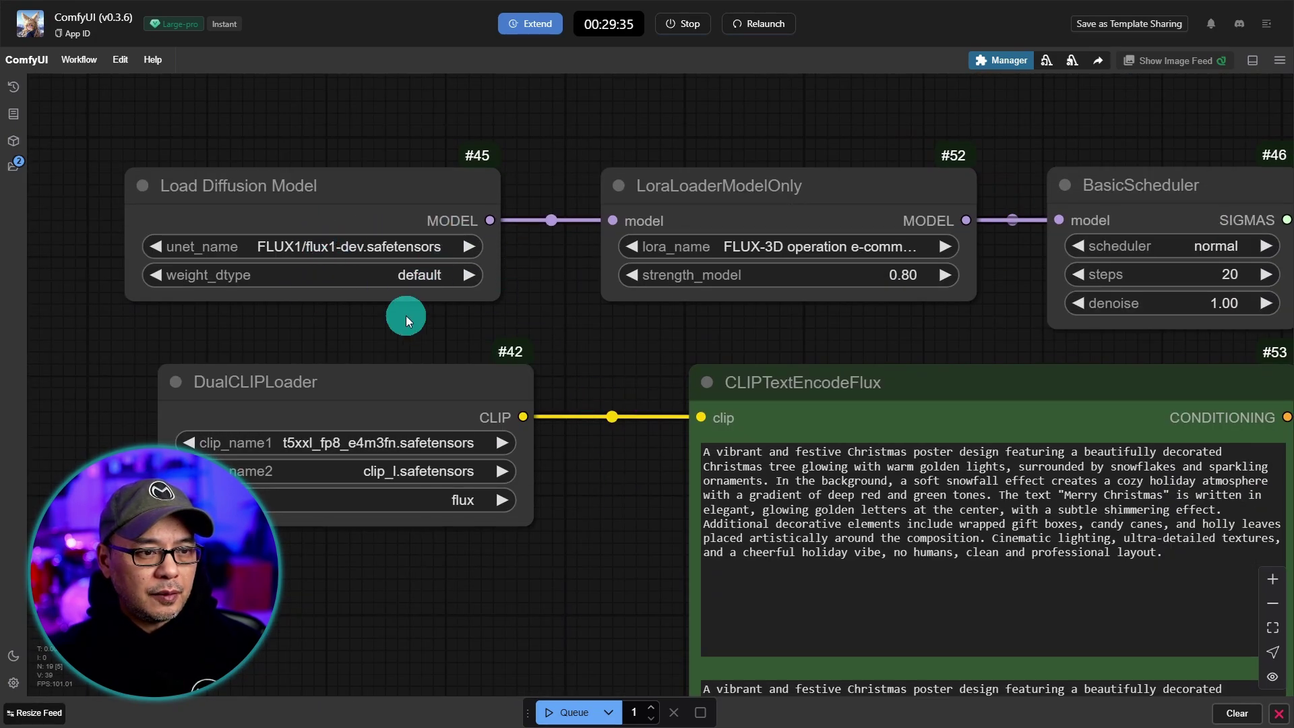
{"action": "scroll", "coordinate": [406, 316], "scroll_direction": "up", "scroll_amount": 1}
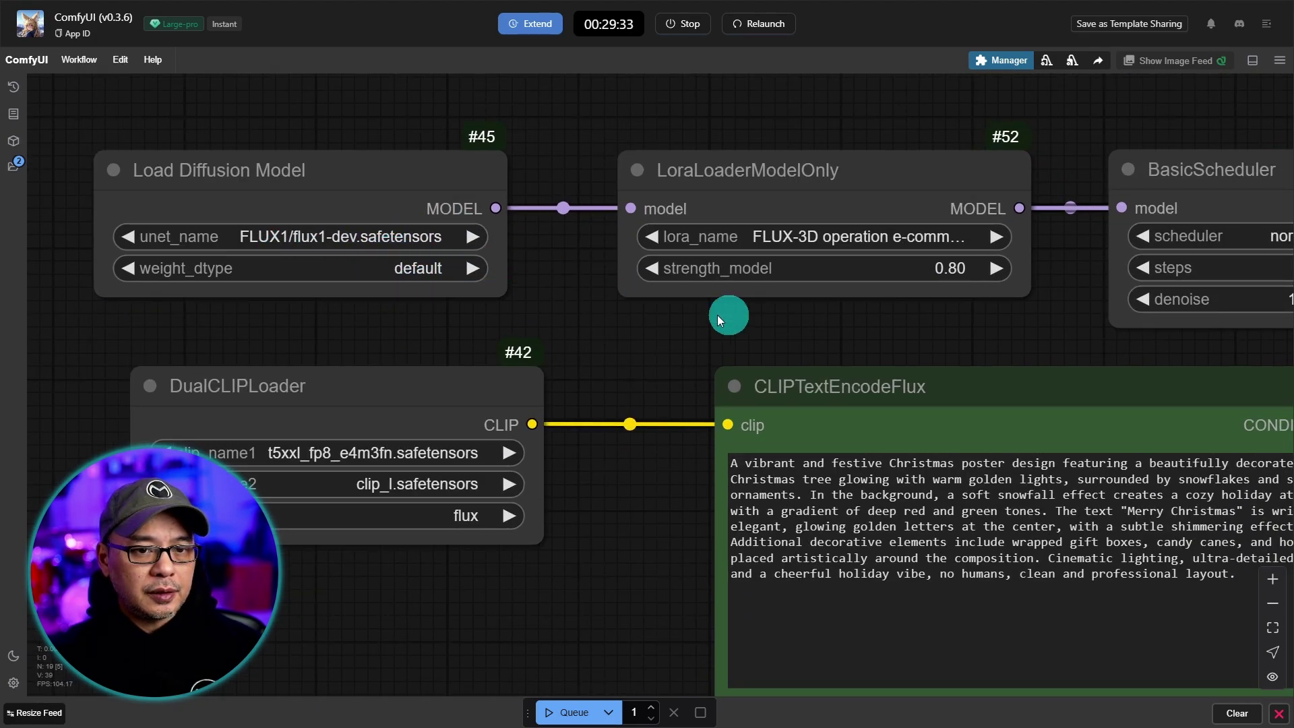
{"action": "left_click_drag", "start_coordinate": [731, 318], "coordinate": [646, 307]}
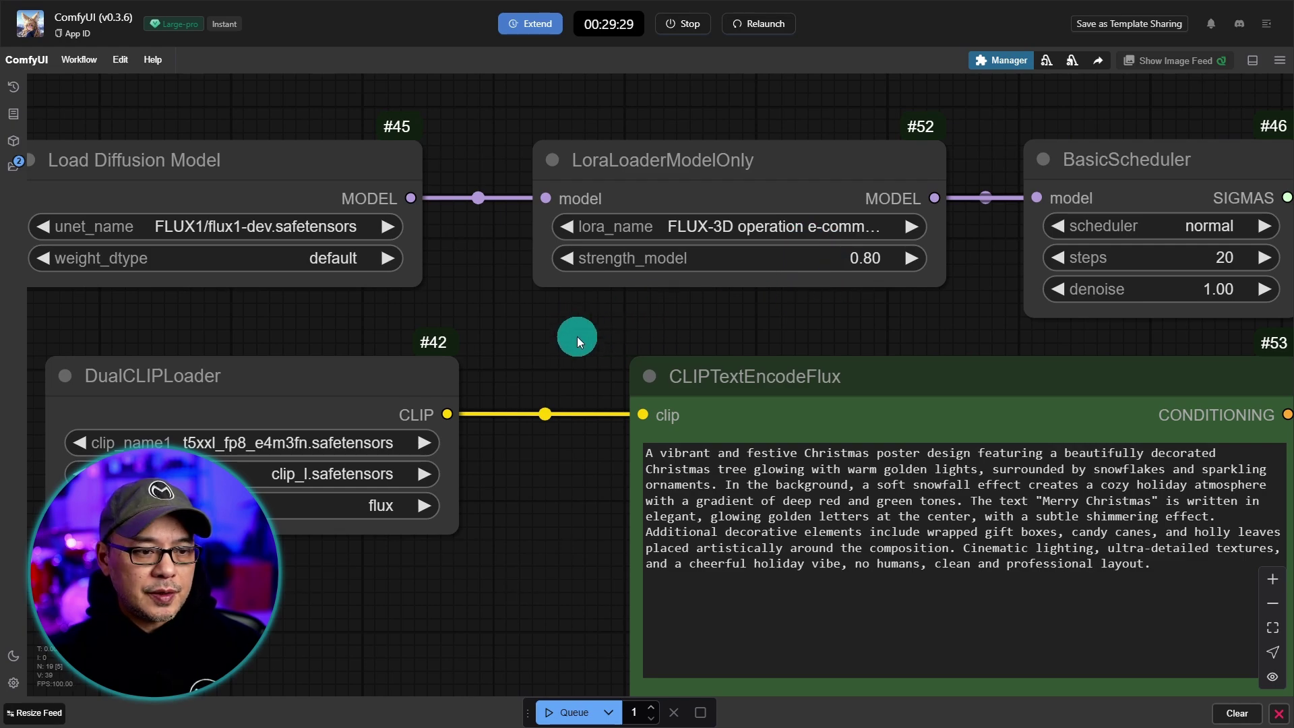
{"action": "scroll", "coordinate": [577, 337], "scroll_direction": "left", "scroll_amount": 5}
{"action": "scroll", "coordinate": [872, 294], "scroll_direction": "down", "scroll_amount": 2}
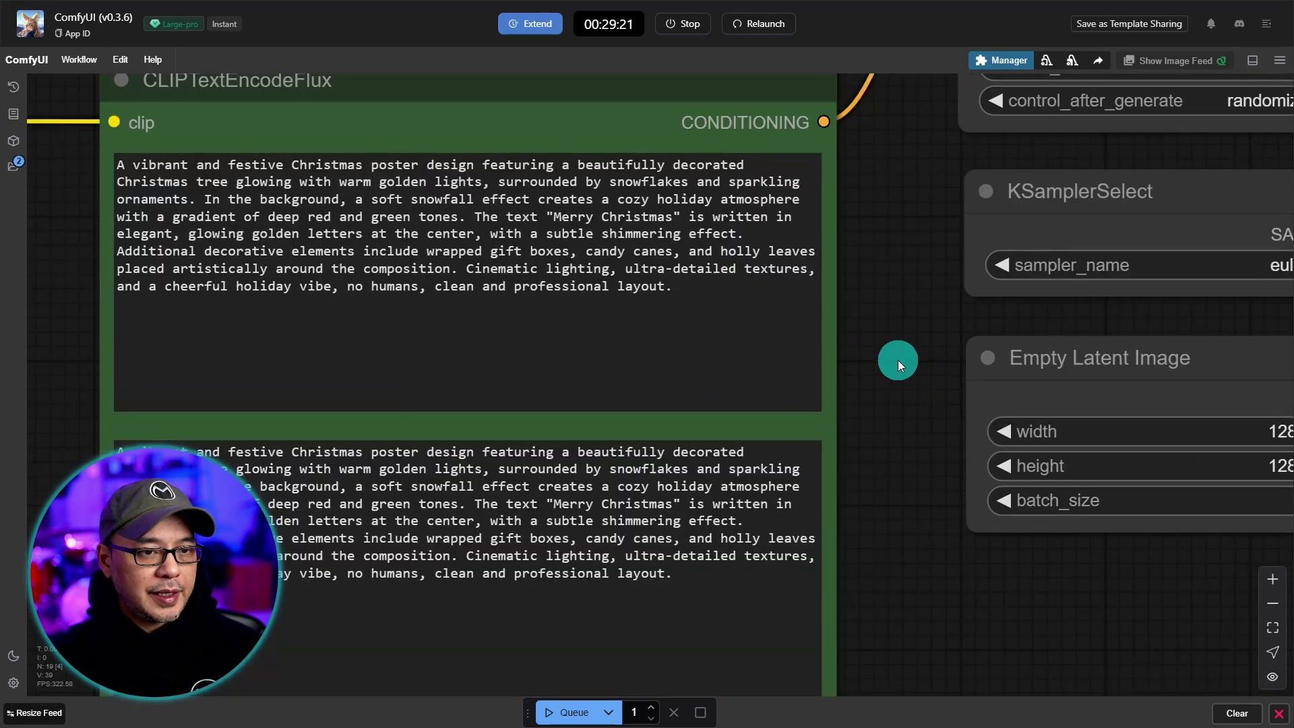
{"action": "left_click_drag", "start_coordinate": [899, 362], "coordinate": [980, 366]}
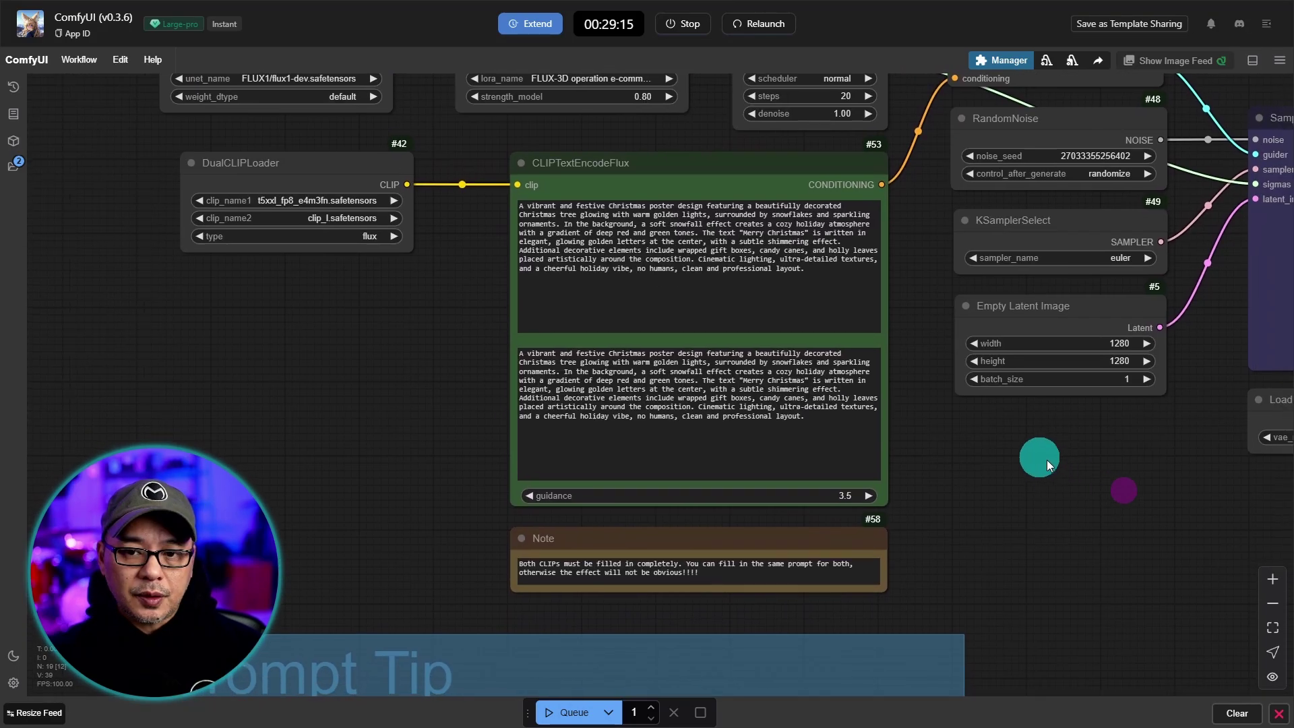
{"action": "scroll", "coordinate": [1018, 447], "scroll_direction": "down", "scroll_amount": 5}
{"action": "left_click_drag", "start_coordinate": [1052, 483], "coordinate": [988, 358]}
{"action": "scroll", "coordinate": [852, 215], "scroll_direction": "up", "scroll_amount": 4}
{"action": "scroll", "coordinate": [852, 215], "scroll_direction": "up", "scroll_amount": 2}
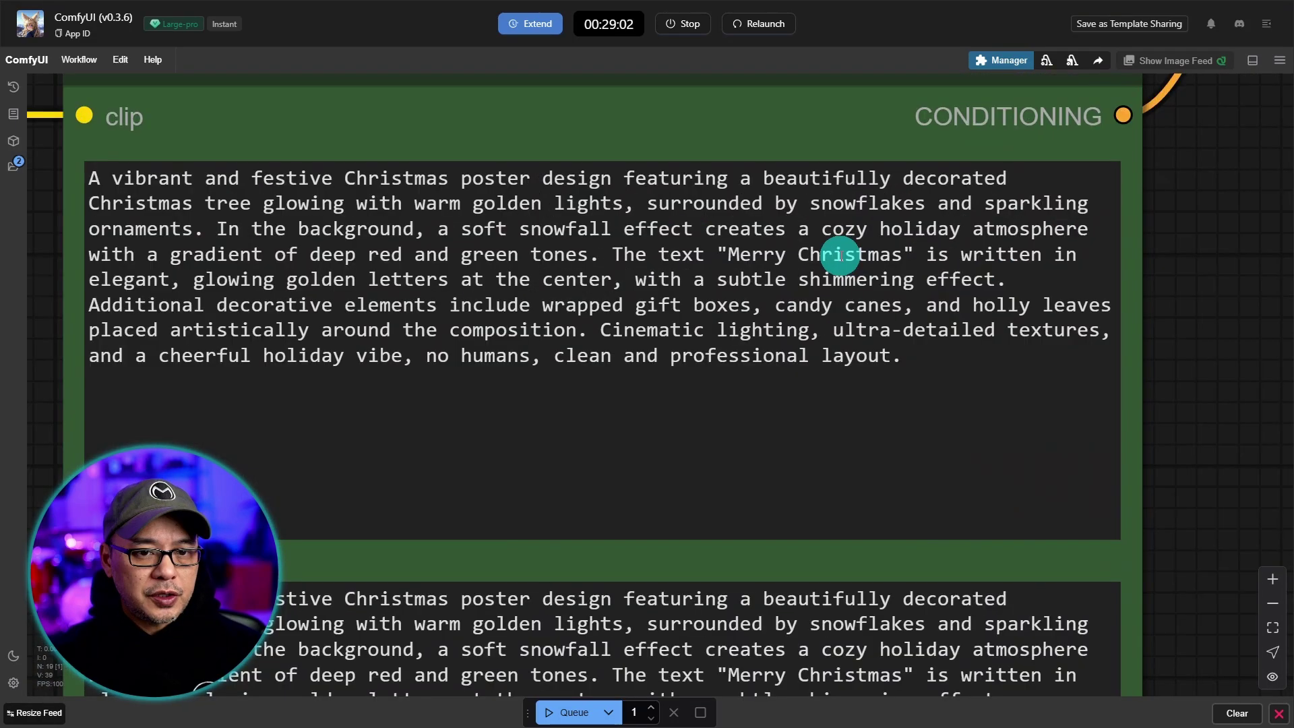
Change the top prompt's greeting from 'Merry Christmas' to 'Merry Ho Ho Ho'
{"action": "left_click", "coordinate": [850, 254]}
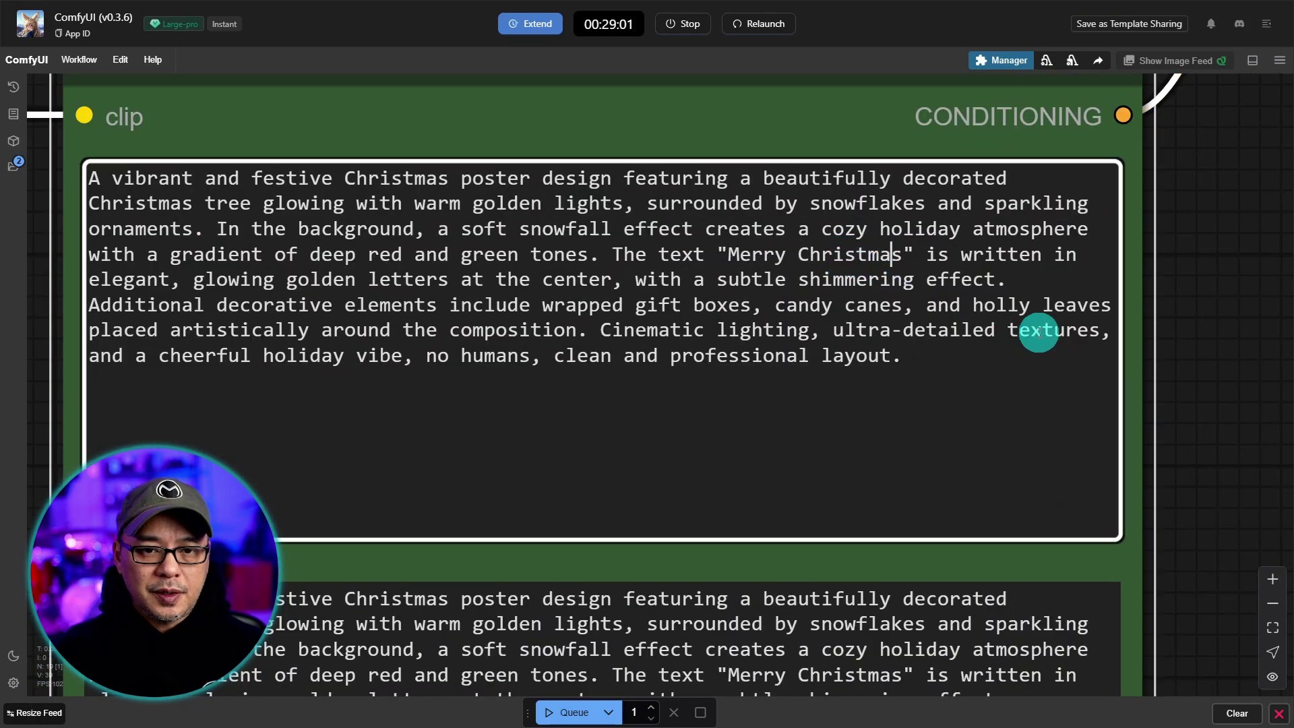
{"action": "key", "text": "Right"}
{"action": "key", "text": "Right"}
{"action": "key", "text": "Right"}
{"action": "key", "text": "Right"}
{"action": "key", "text": "BackSpace"}
{"action": "key", "text": "BackSpace"}
{"action": "key", "text": "BackSpace"}
{"action": "key", "text": "BackSpace"}
{"action": "key", "text": "BackSpace"}
{"action": "key", "text": "BackSpace"}
{"action": "key", "text": "BackSpace"}
{"action": "key", "text": "BackSpace"}
{"action": "key", "text": "BackSpace"}
{"action": "type", "text": "Ho Ho Ho"}
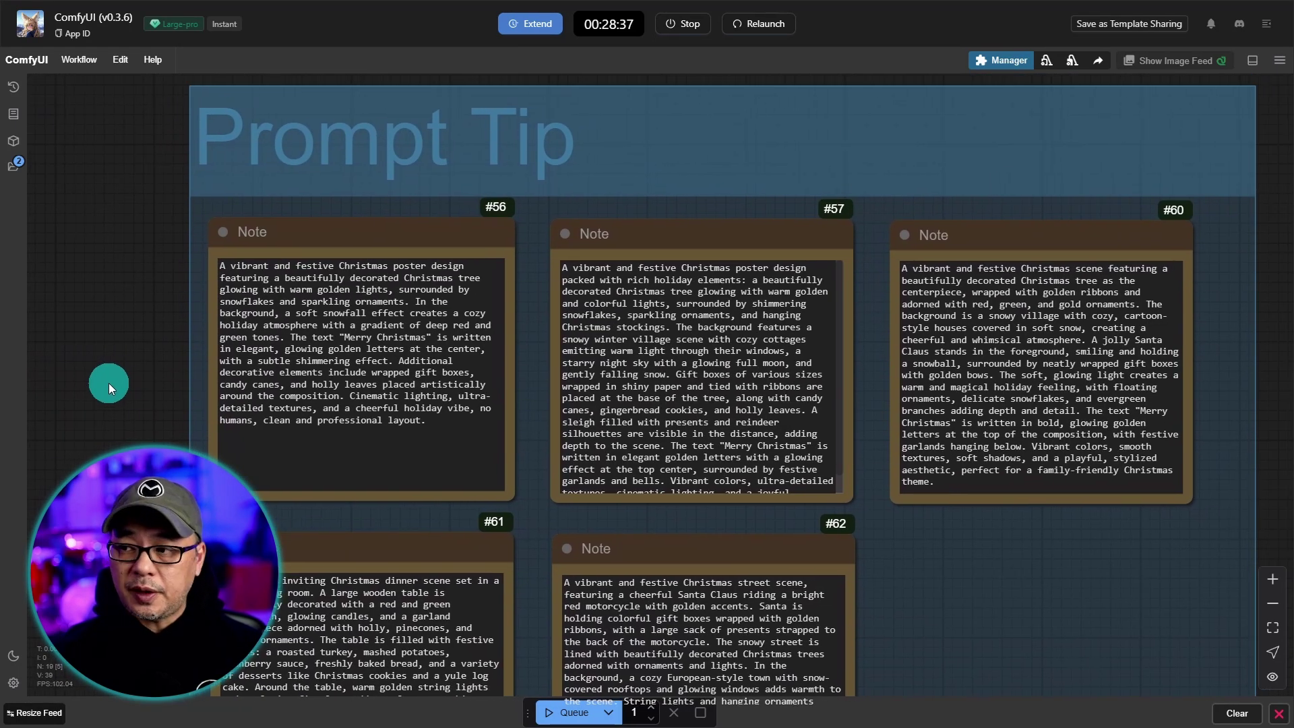
{"action": "left_click_drag", "start_coordinate": [108, 383], "coordinate": [105, 386]}
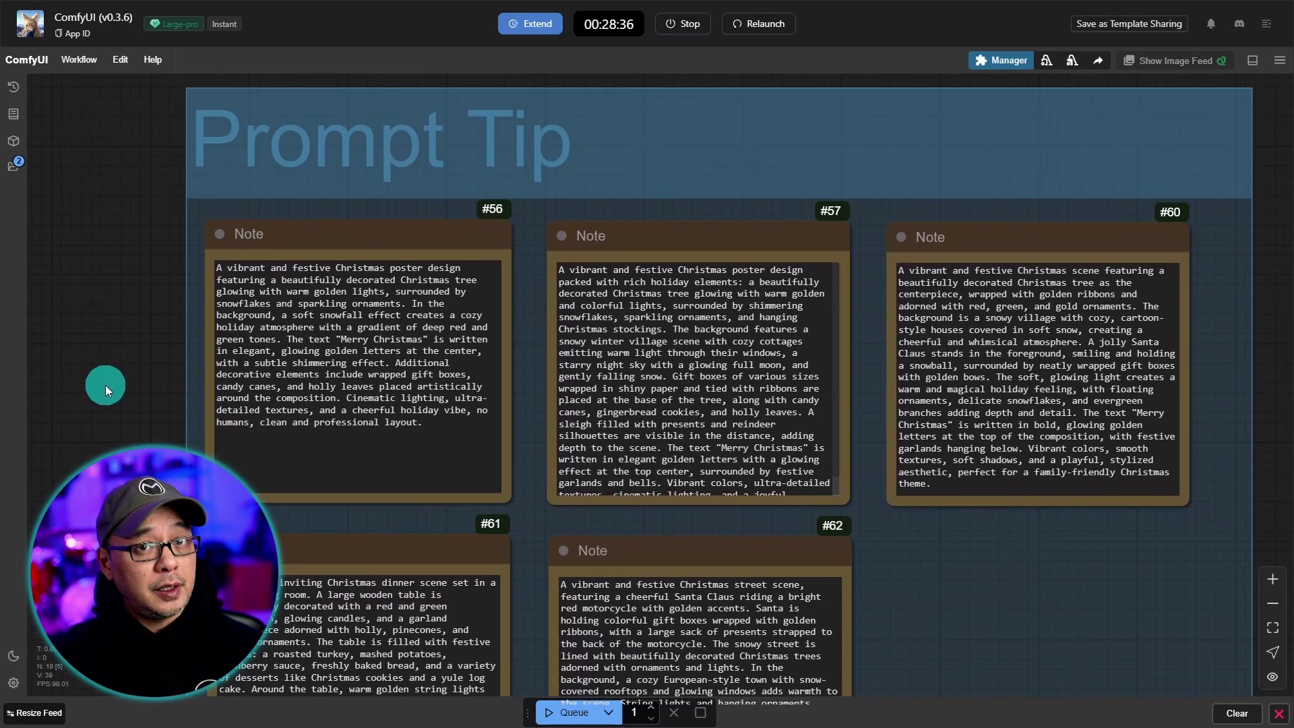
Pan past the CLIPTextEncodeFlux node to bring Empty Latent Image into view
{"action": "scroll", "coordinate": [127, 407], "scroll_direction": "up", "scroll_amount": 2}
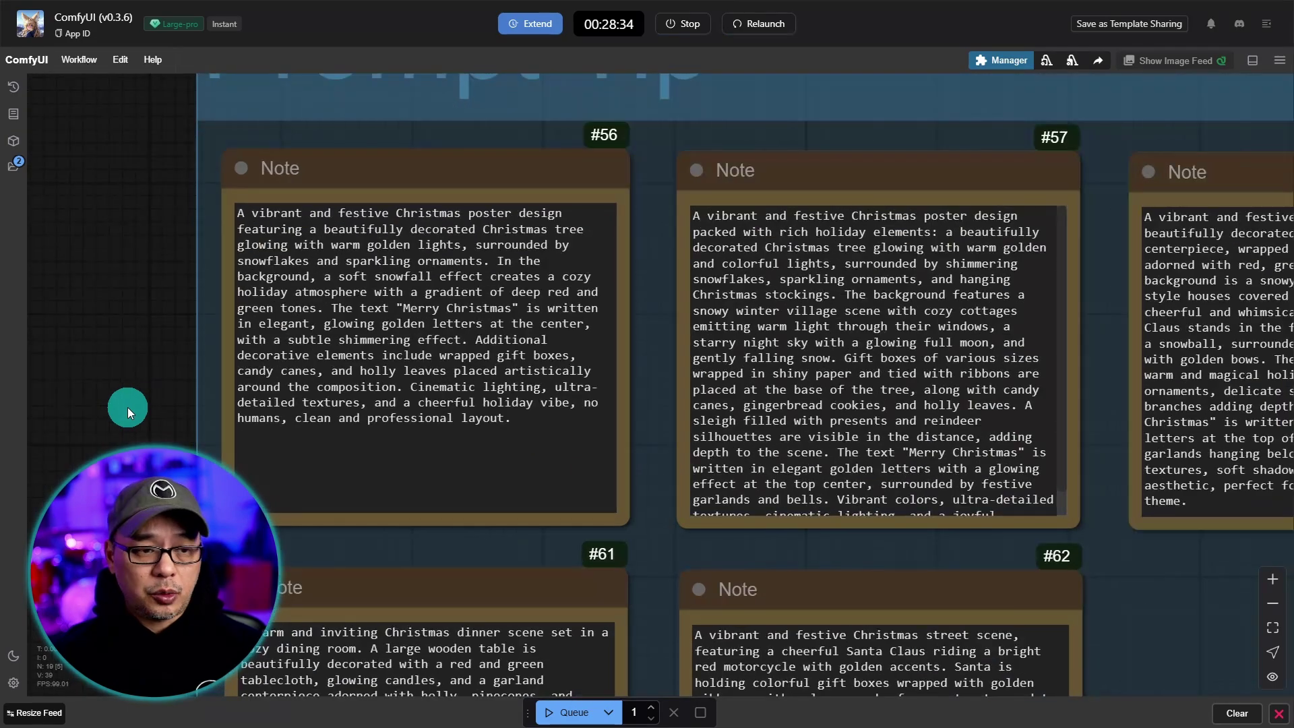
{"action": "scroll", "coordinate": [191, 416], "scroll_direction": "down", "scroll_amount": 5}
{"action": "scroll", "coordinate": [899, 408], "scroll_direction": "down", "scroll_amount": 6}
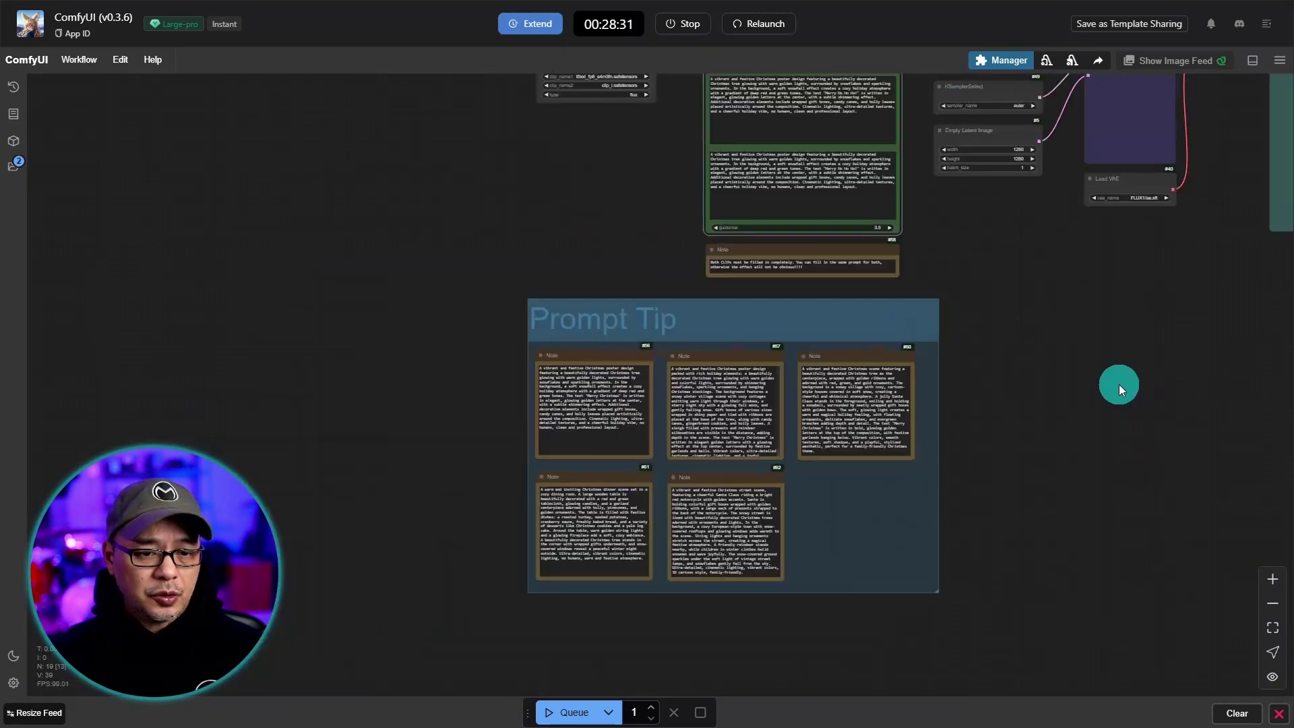
{"action": "scroll", "coordinate": [1140, 288], "scroll_direction": "up", "scroll_amount": 1}
{"action": "left_click_drag", "start_coordinate": [1141, 289], "coordinate": [876, 472]}
{"action": "scroll", "coordinate": [809, 407], "scroll_direction": "up", "scroll_amount": 2}
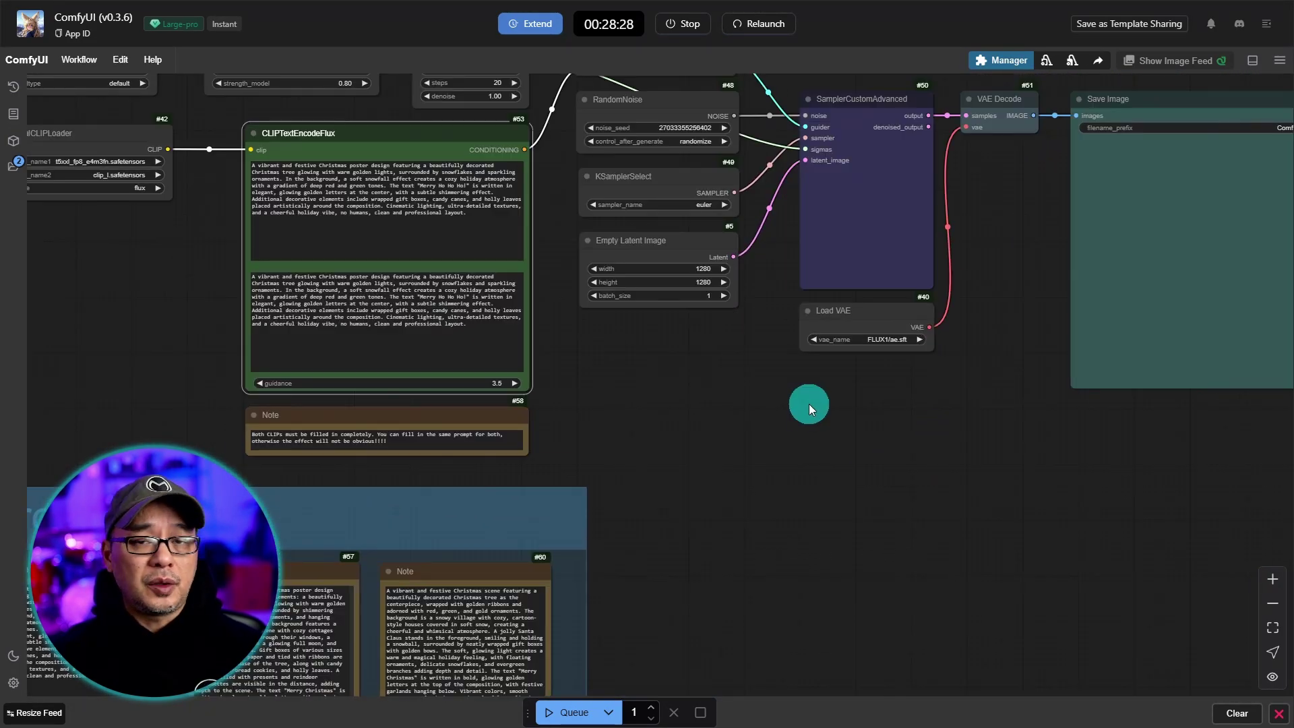
{"action": "scroll", "coordinate": [771, 374], "scroll_direction": "up", "scroll_amount": 5}
{"action": "left_click_drag", "start_coordinate": [762, 319], "coordinate": [743, 347]}
{"action": "scroll", "coordinate": [743, 346], "scroll_direction": "up", "scroll_amount": 3}
{"action": "scroll", "coordinate": [884, 448], "scroll_direction": "up", "scroll_amount": 2}
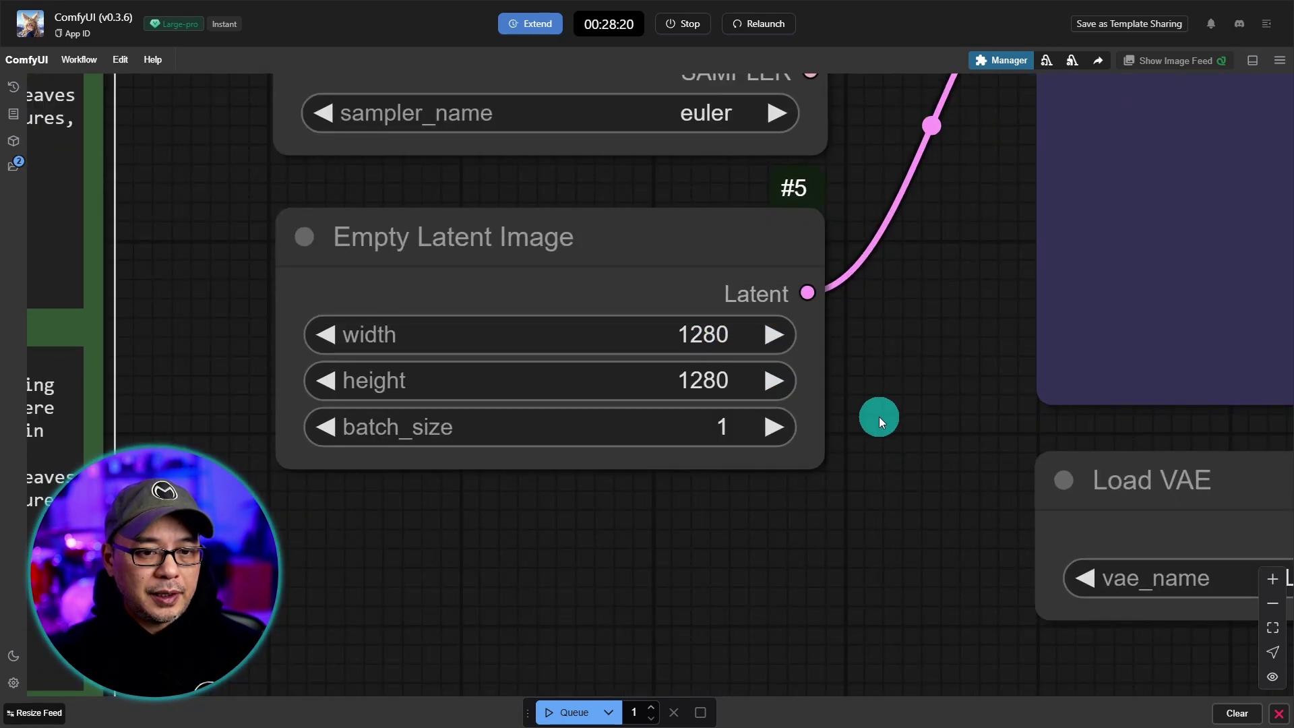
Set the Empty Latent Image width to 832 for an 832×1280 latent, then review the sampler nodes
{"action": "left_click", "coordinate": [708, 333]}
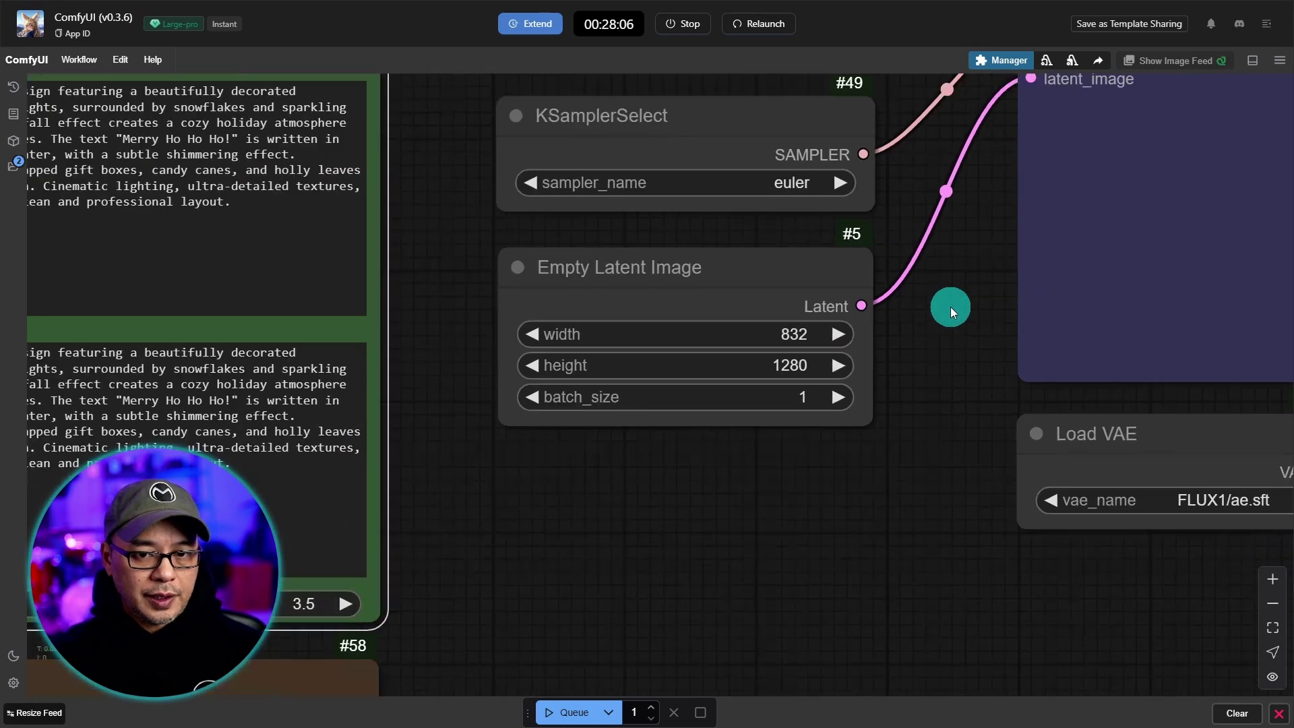
{"action": "scroll", "coordinate": [950, 306], "scroll_direction": "down", "scroll_amount": 5}
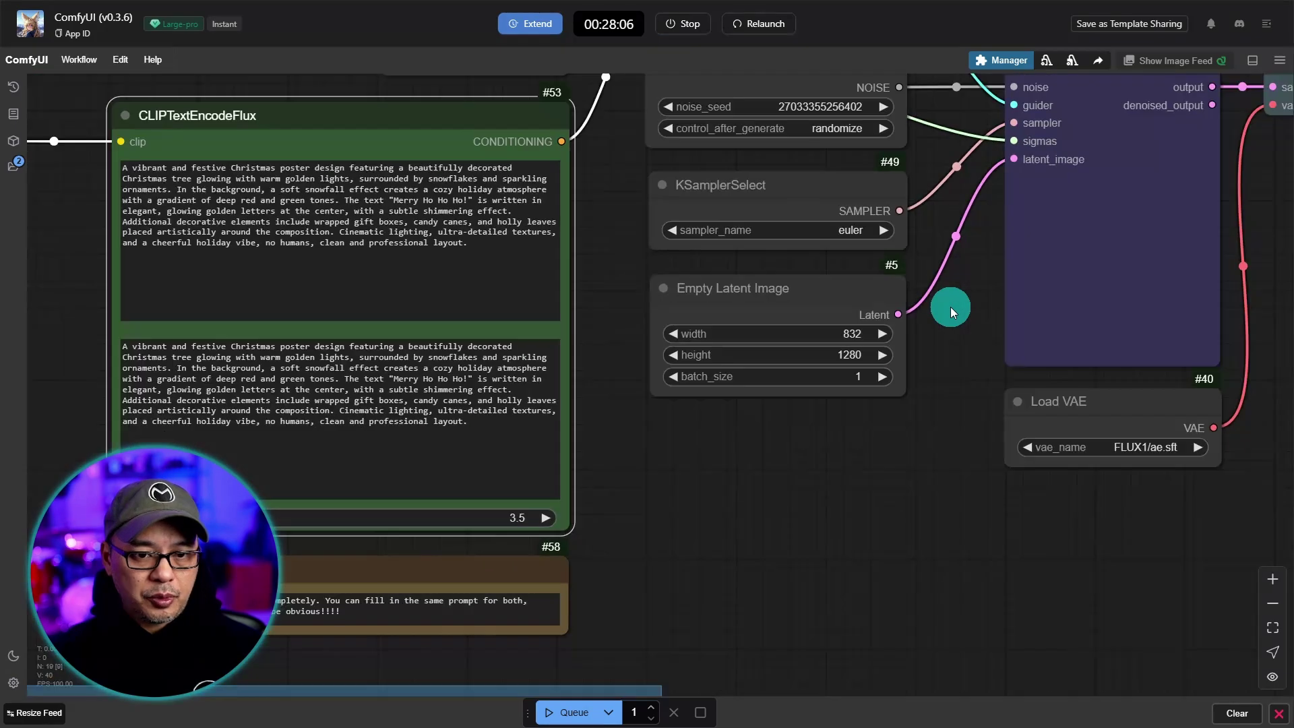
{"action": "left_click_drag", "start_coordinate": [1199, 240], "coordinate": [775, 329]}
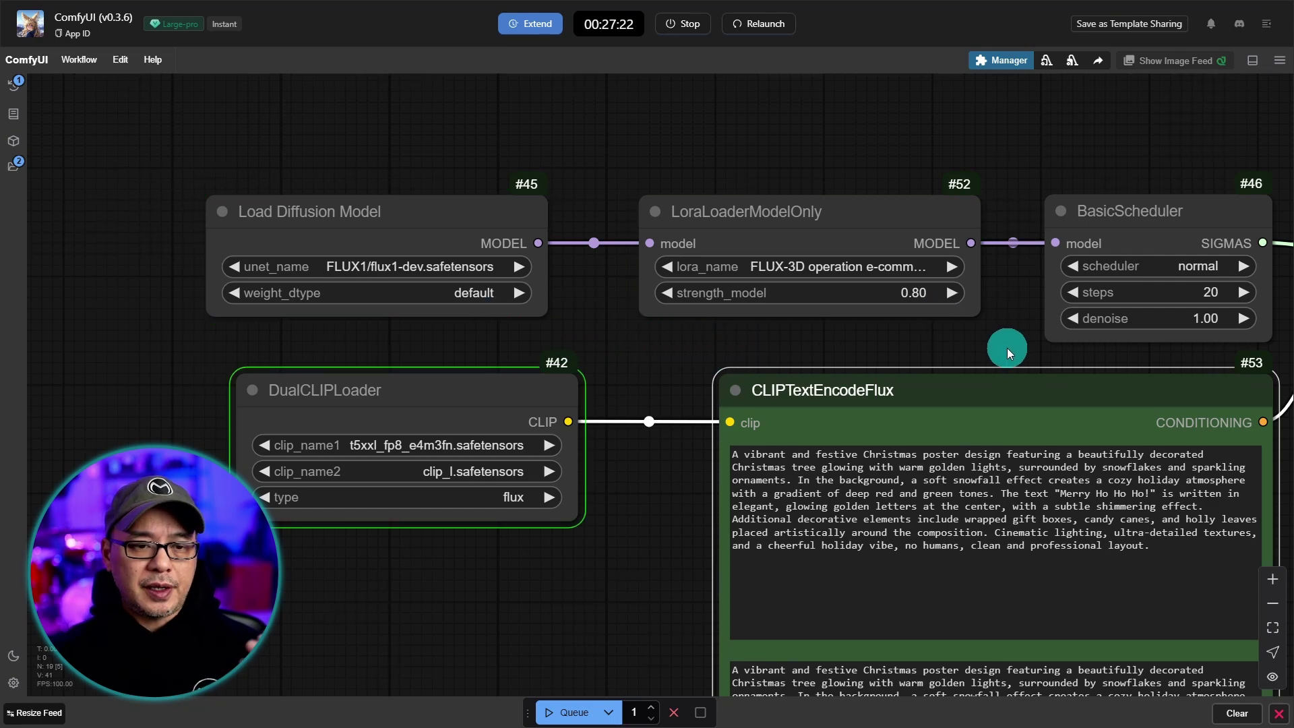
{"action": "scroll", "coordinate": [1017, 338], "scroll_direction": "down", "scroll_amount": 2}
{"action": "left_click_drag", "start_coordinate": [1009, 335], "coordinate": [828, 232]}
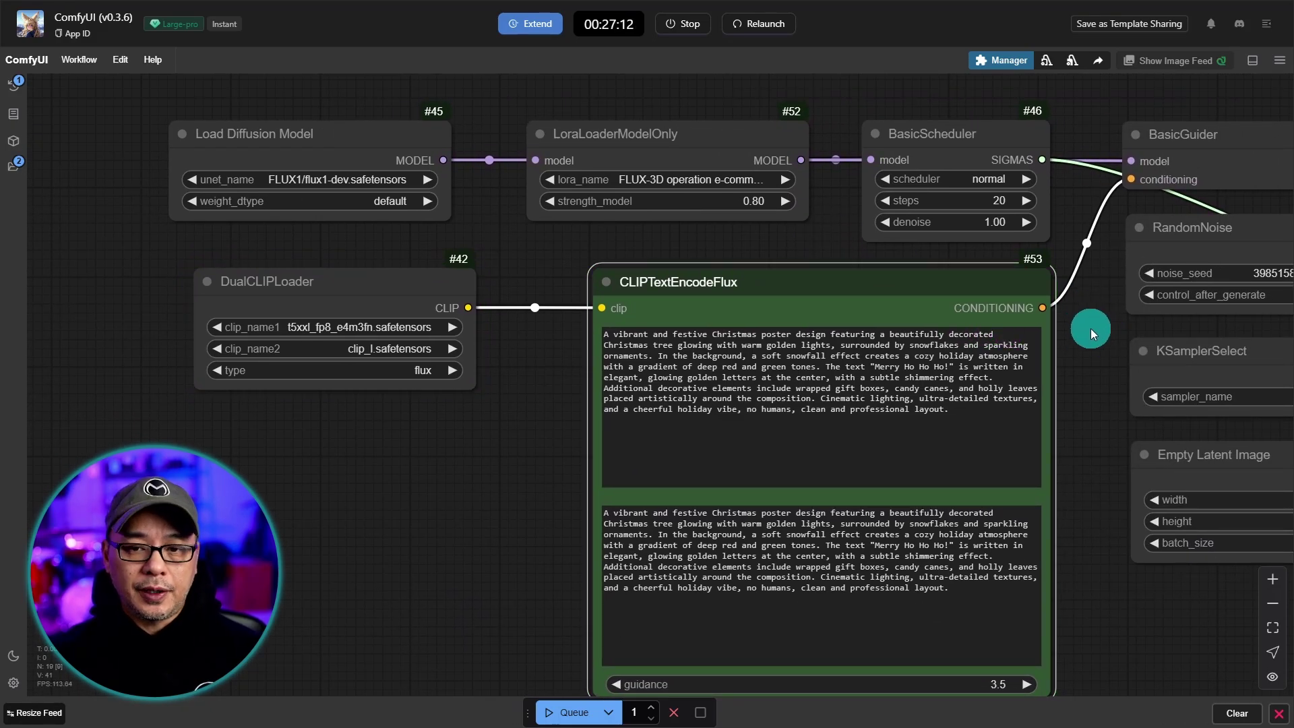
{"action": "scroll", "coordinate": [1091, 329], "scroll_direction": "right", "scroll_amount": 10}
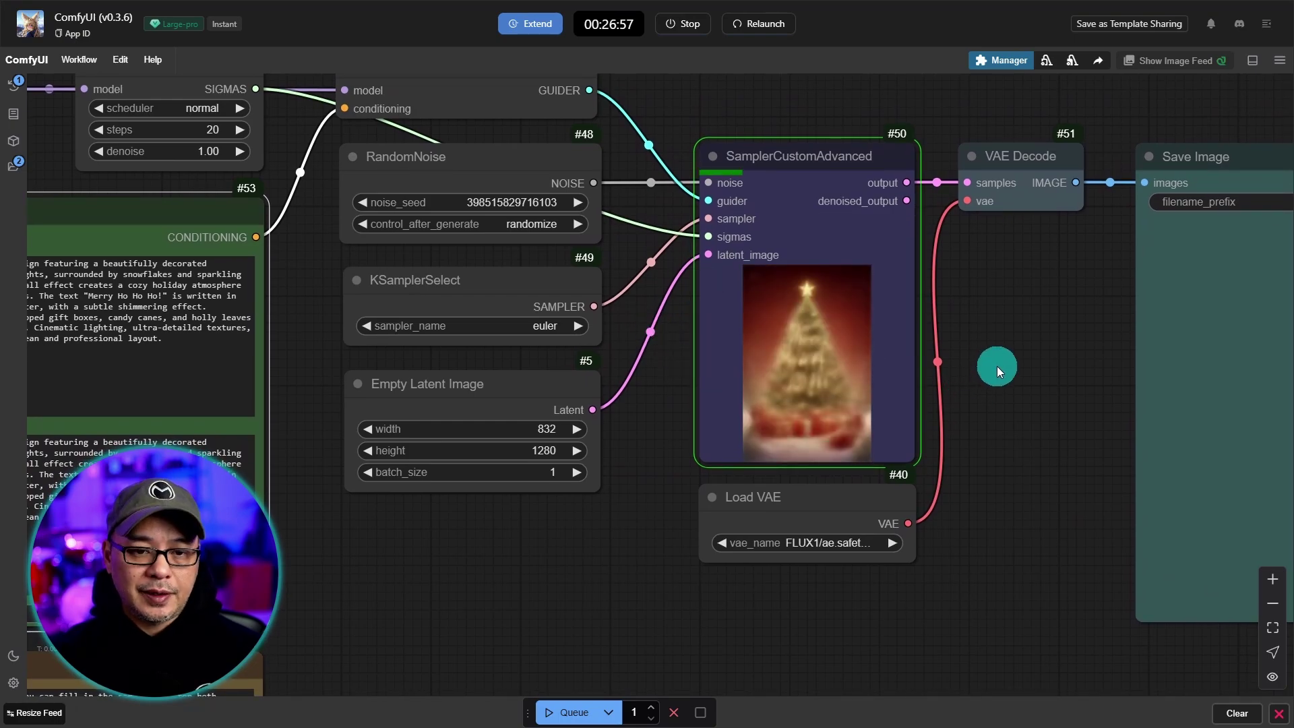
Zoom into the sampler preview, then pan to Save Image to view the glowing Christmas tree poster
{"action": "scroll", "coordinate": [997, 366], "scroll_direction": "up", "scroll_amount": 3}
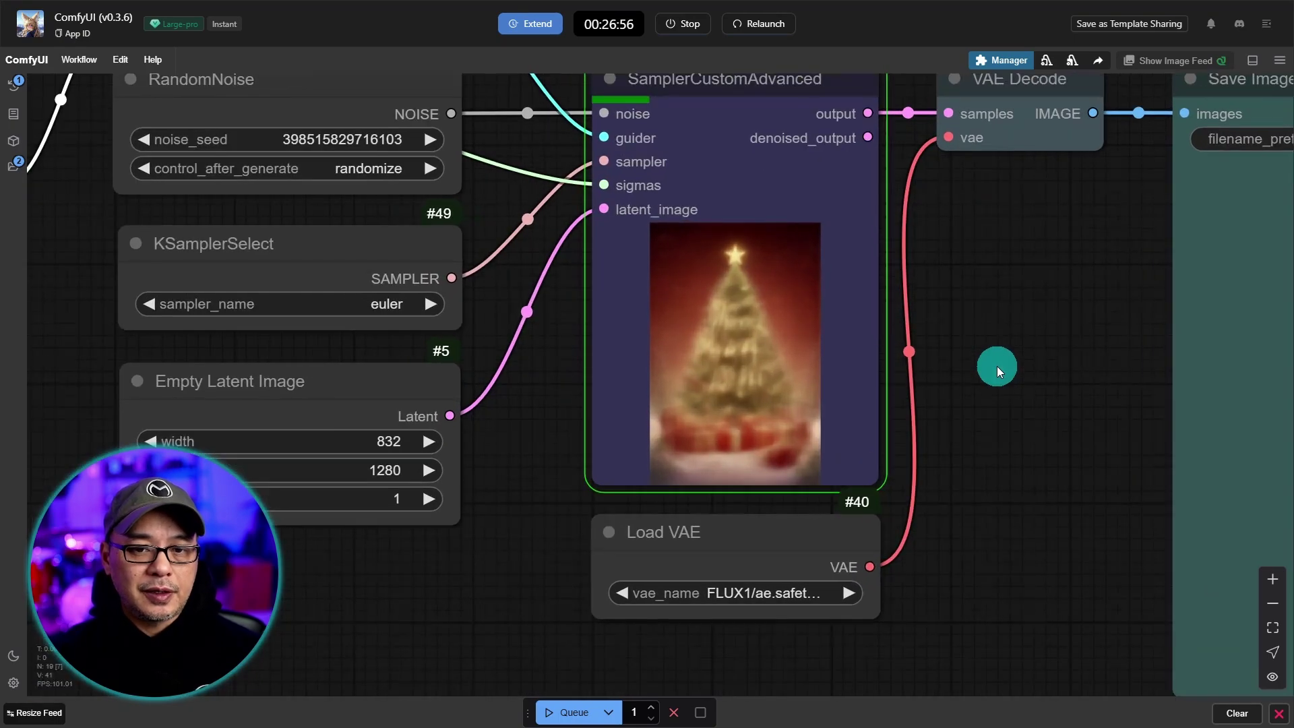
{"action": "scroll", "coordinate": [960, 375], "scroll_direction": "up", "scroll_amount": 4}
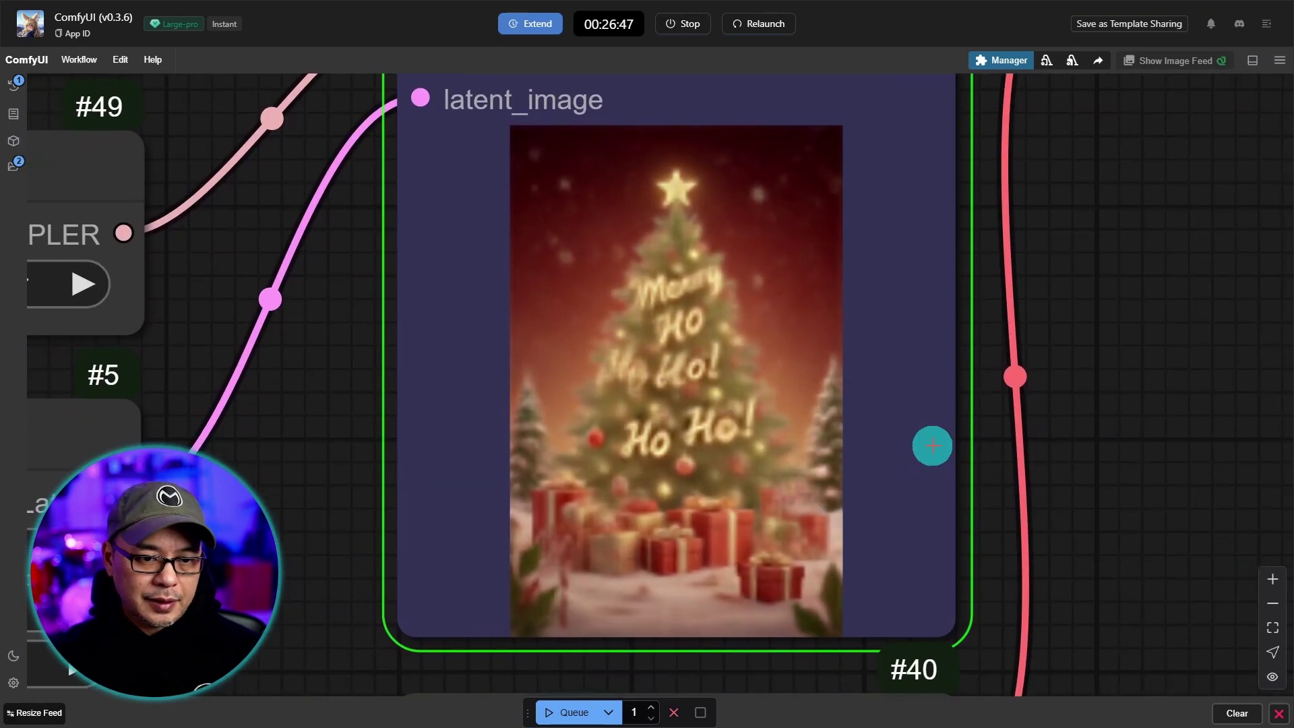
{"action": "scroll", "coordinate": [931, 445], "scroll_direction": "up", "scroll_amount": 2}
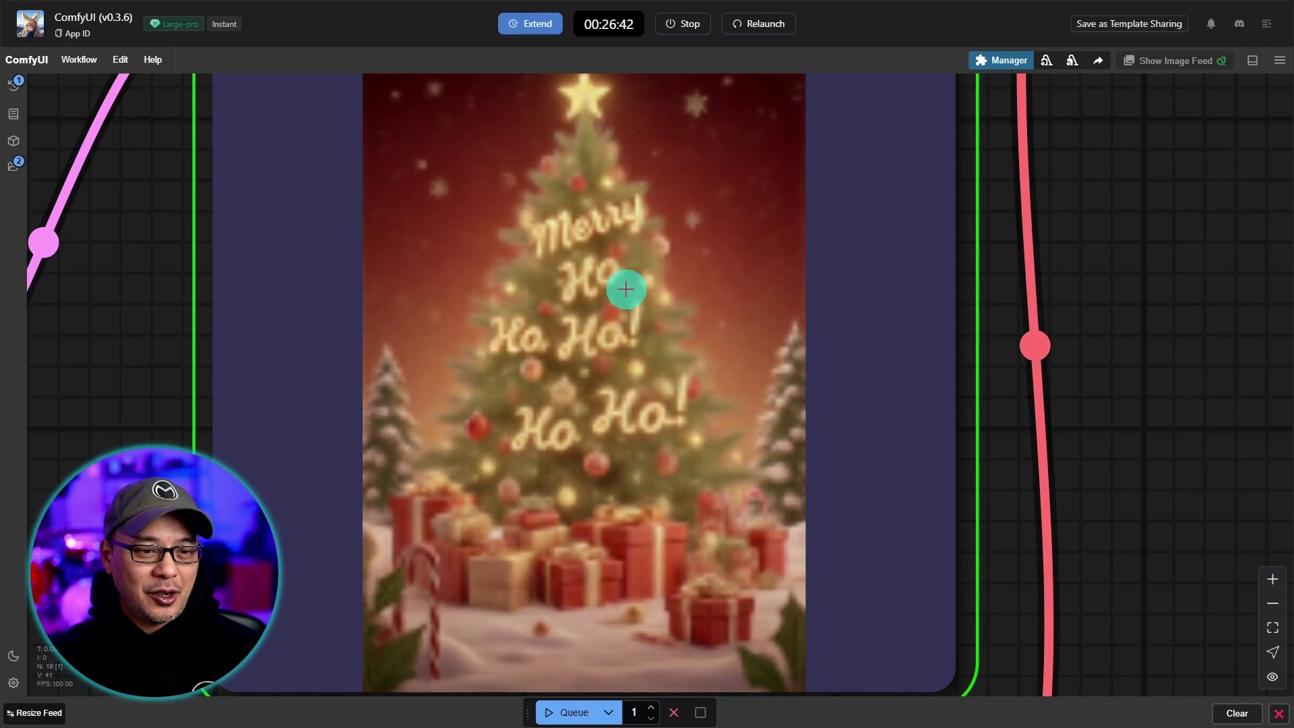
{"action": "scroll", "coordinate": [1127, 293], "scroll_direction": "down", "scroll_amount": 6}
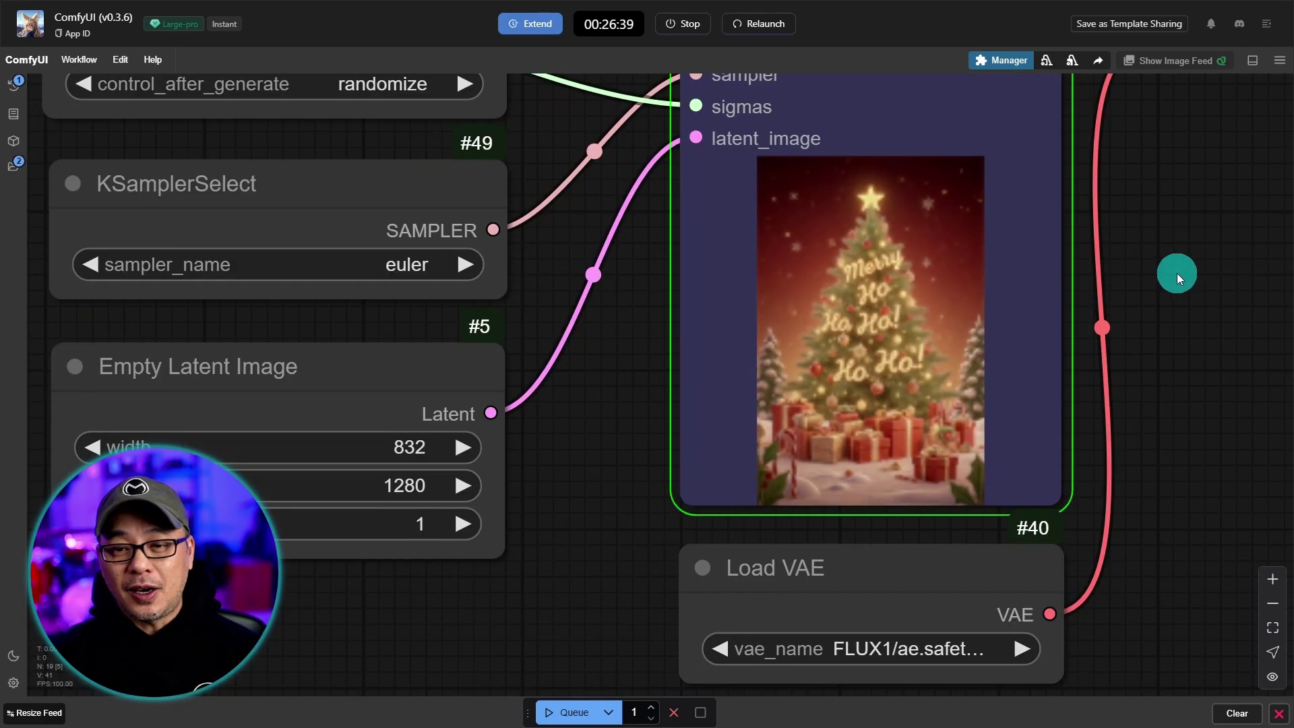
{"action": "left_click_drag", "start_coordinate": [1176, 275], "coordinate": [755, 336]}
{"action": "scroll", "coordinate": [920, 305], "scroll_direction": "down", "scroll_amount": 2}
{"action": "left_click_drag", "start_coordinate": [920, 305], "coordinate": [541, 281]}
{"action": "scroll", "coordinate": [540, 281], "scroll_direction": "down", "scroll_amount": 2}
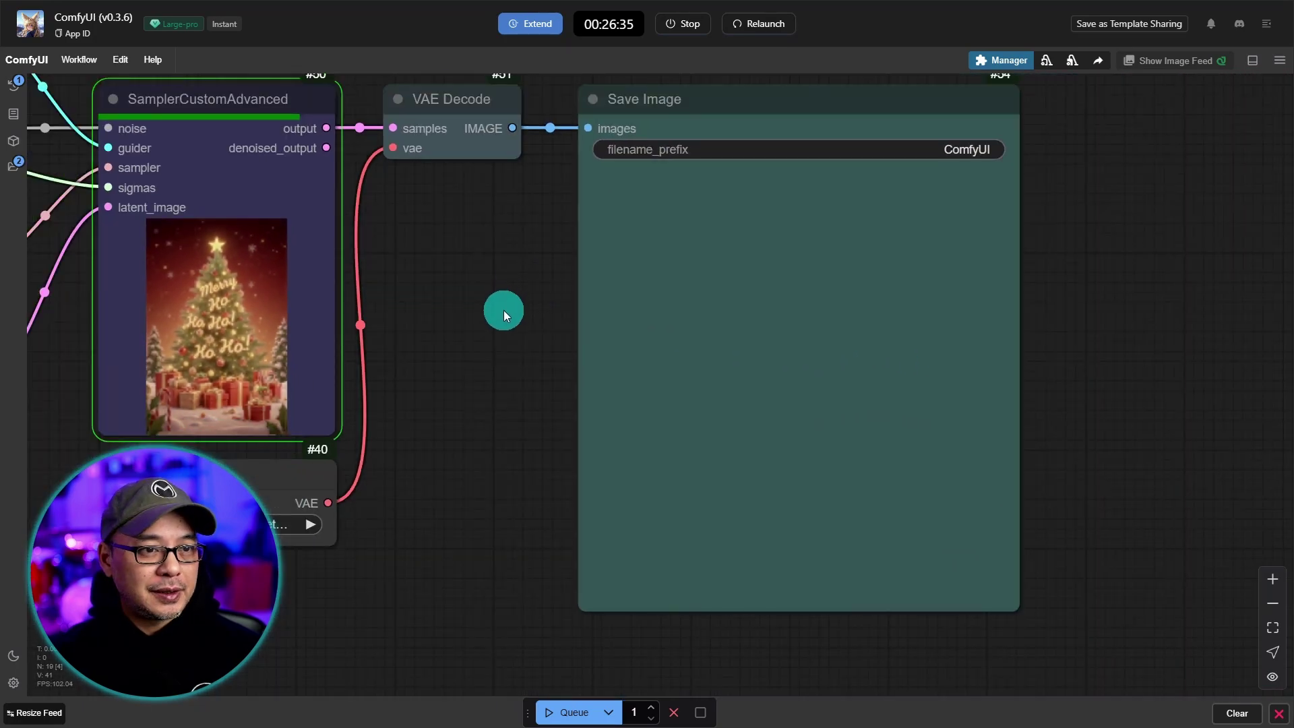
{"action": "scroll", "coordinate": [507, 297], "scroll_direction": "up", "scroll_amount": 1}
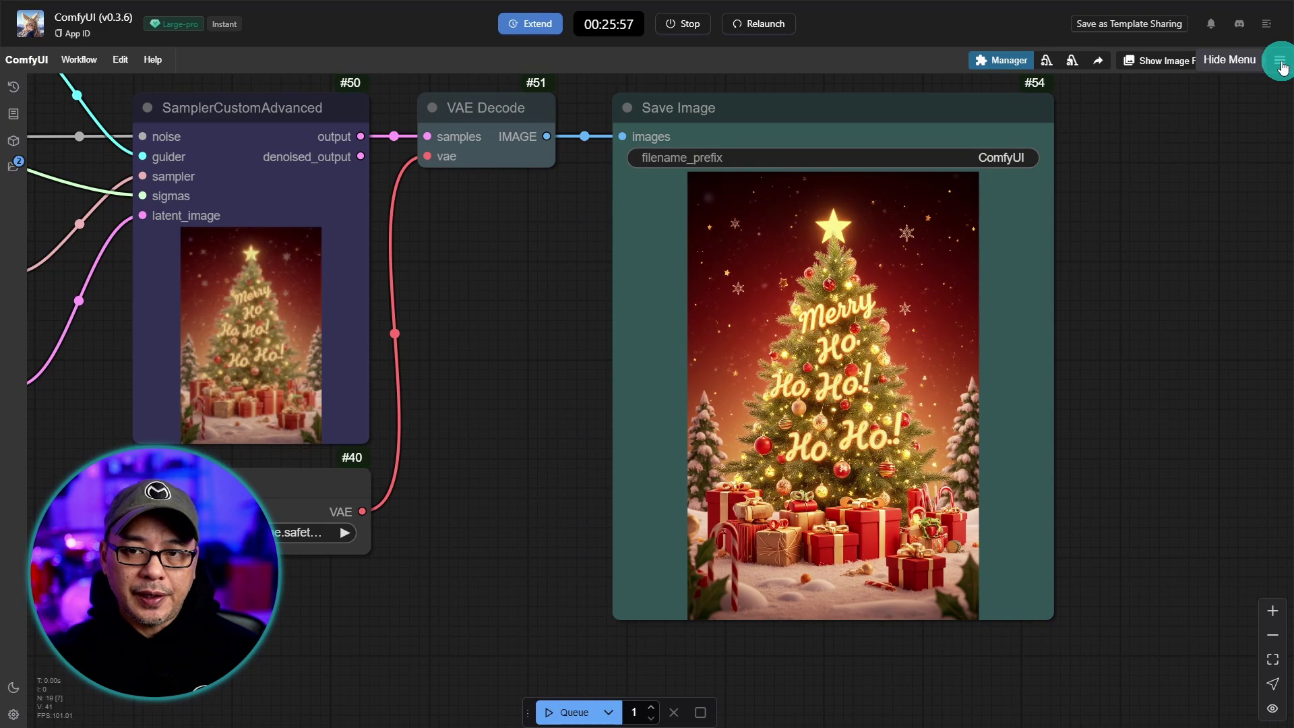
Open the file storage panel and preview ComfyUI_00001_.png (1.6 MB) from the output folder full-size
{"action": "left_click_drag", "start_coordinate": [1283, 68], "coordinate": [1270, 27]}
{"action": "left_click", "coordinate": [1270, 27]}
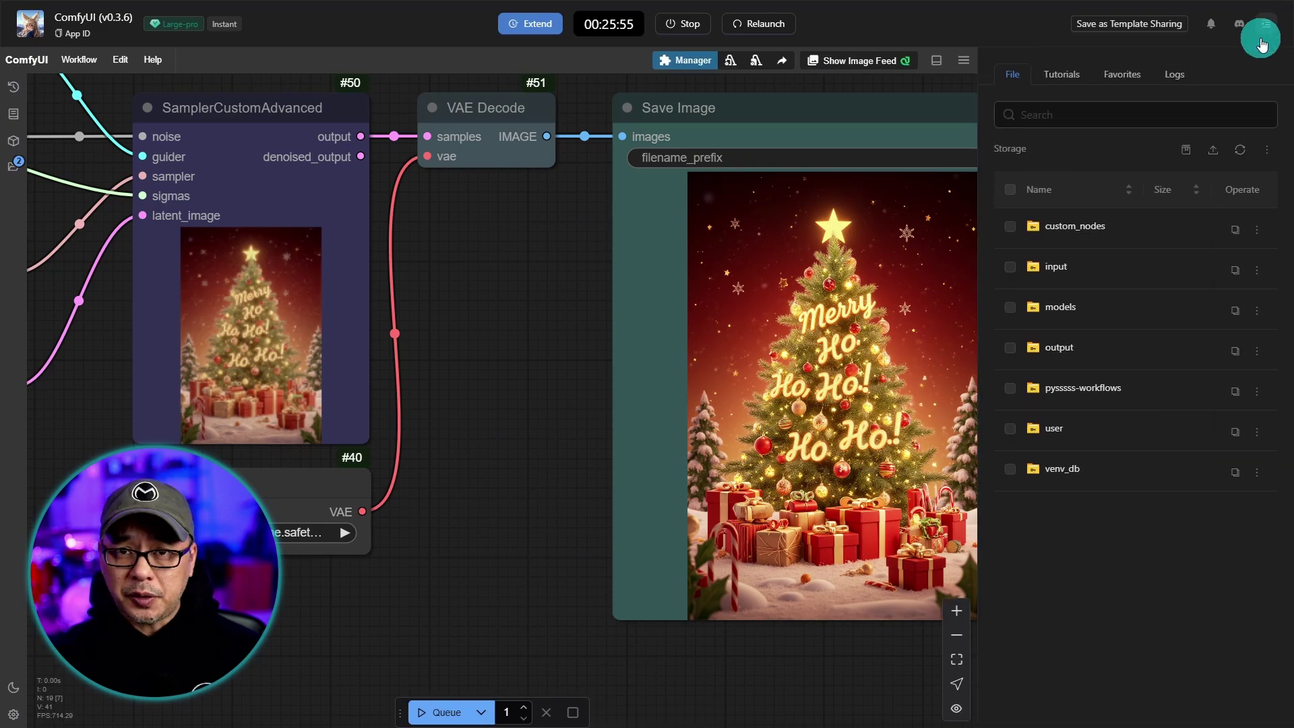
{"action": "key", "text": "ctrl+plus"}
{"action": "key", "text": "ctrl+plus"}
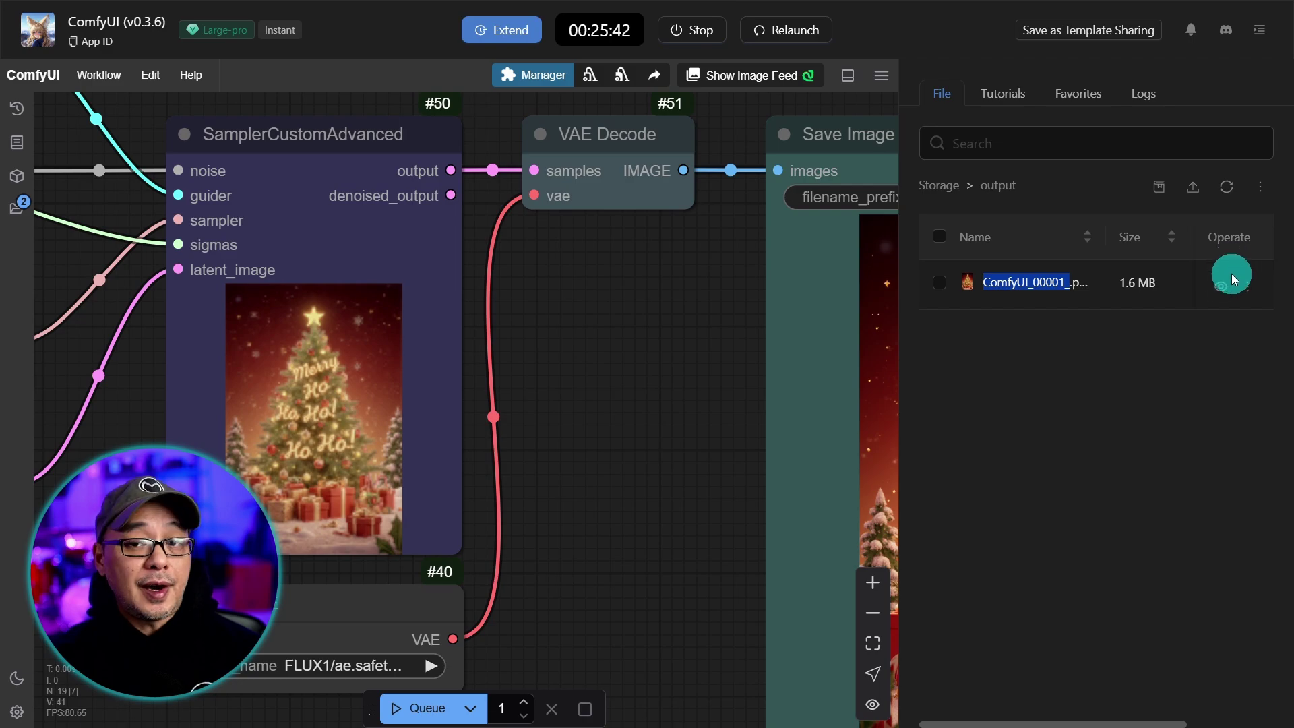
{"action": "left_click", "coordinate": [1223, 292]}
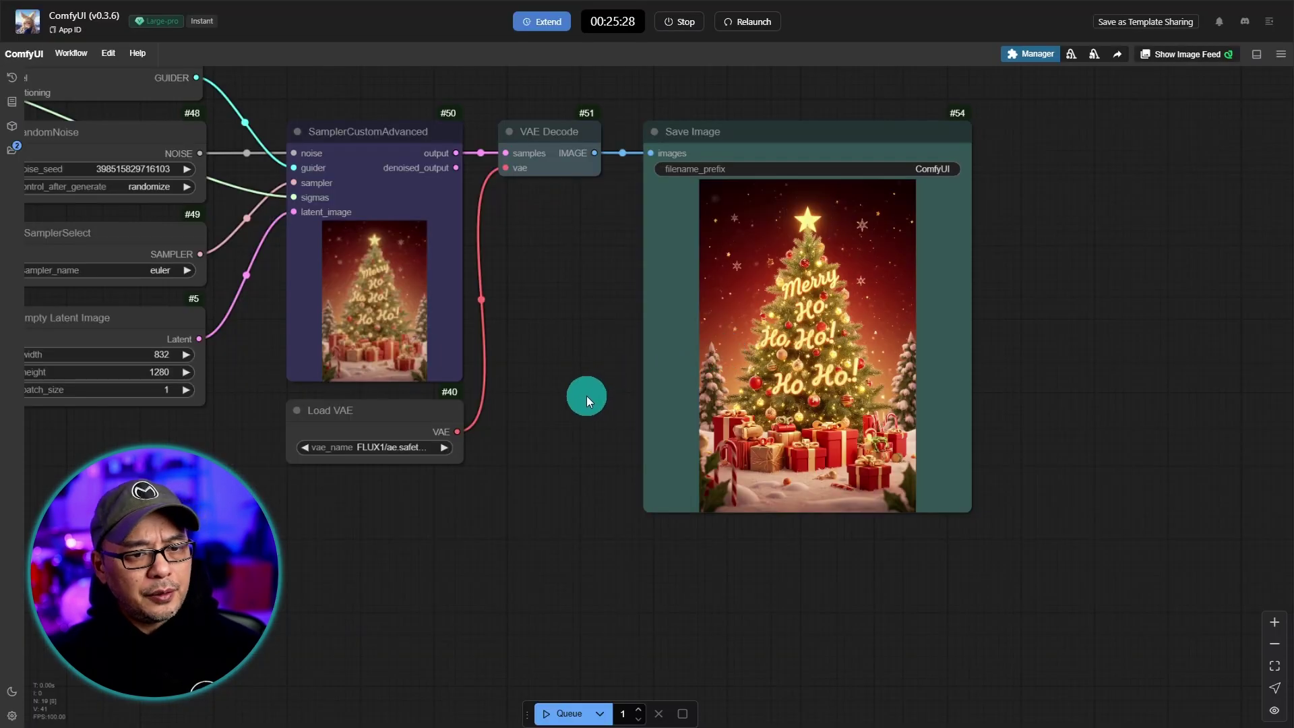
Bring the workflow back into view and queue a second poster generation with Ctrl+Enter
{"action": "left_click_drag", "start_coordinate": [587, 395], "coordinate": [786, 408]}
{"action": "scroll", "coordinate": [782, 407], "scroll_direction": "down", "scroll_amount": 5}
{"action": "scroll", "coordinate": [778, 407], "scroll_direction": "up", "scroll_amount": 4}
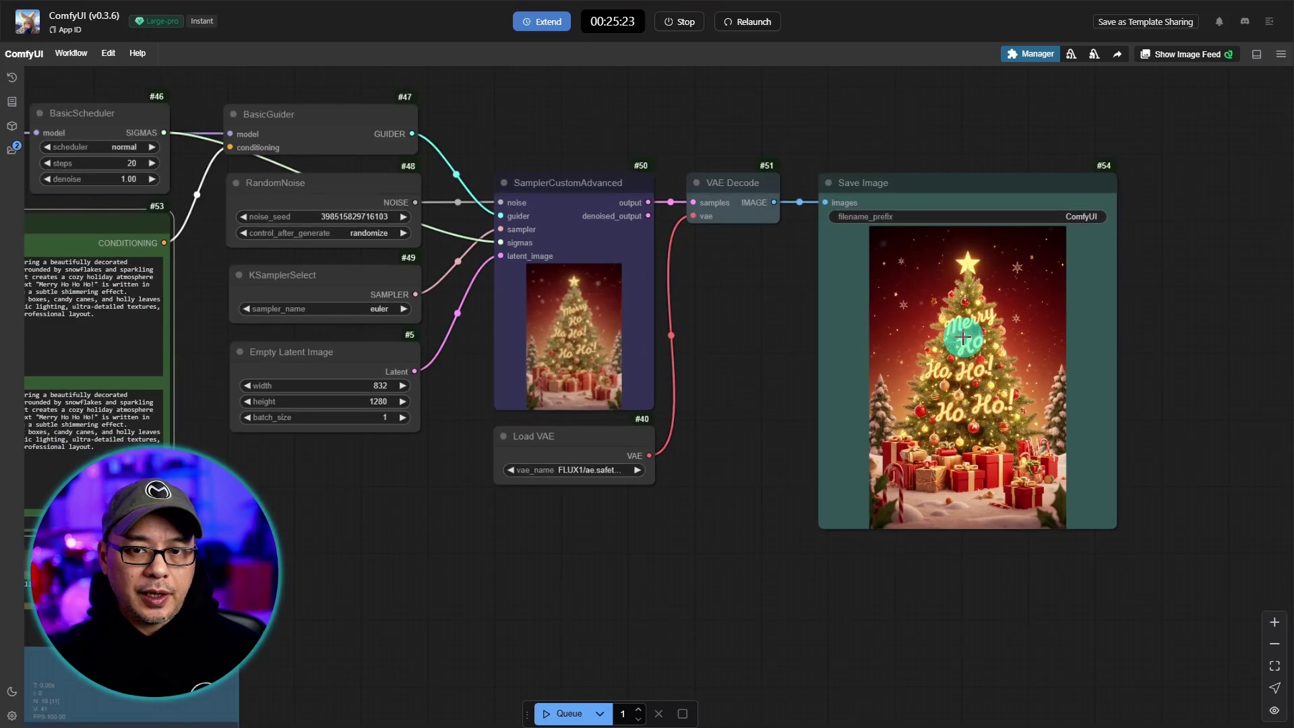
{"action": "key", "text": "ctrl+Return"}
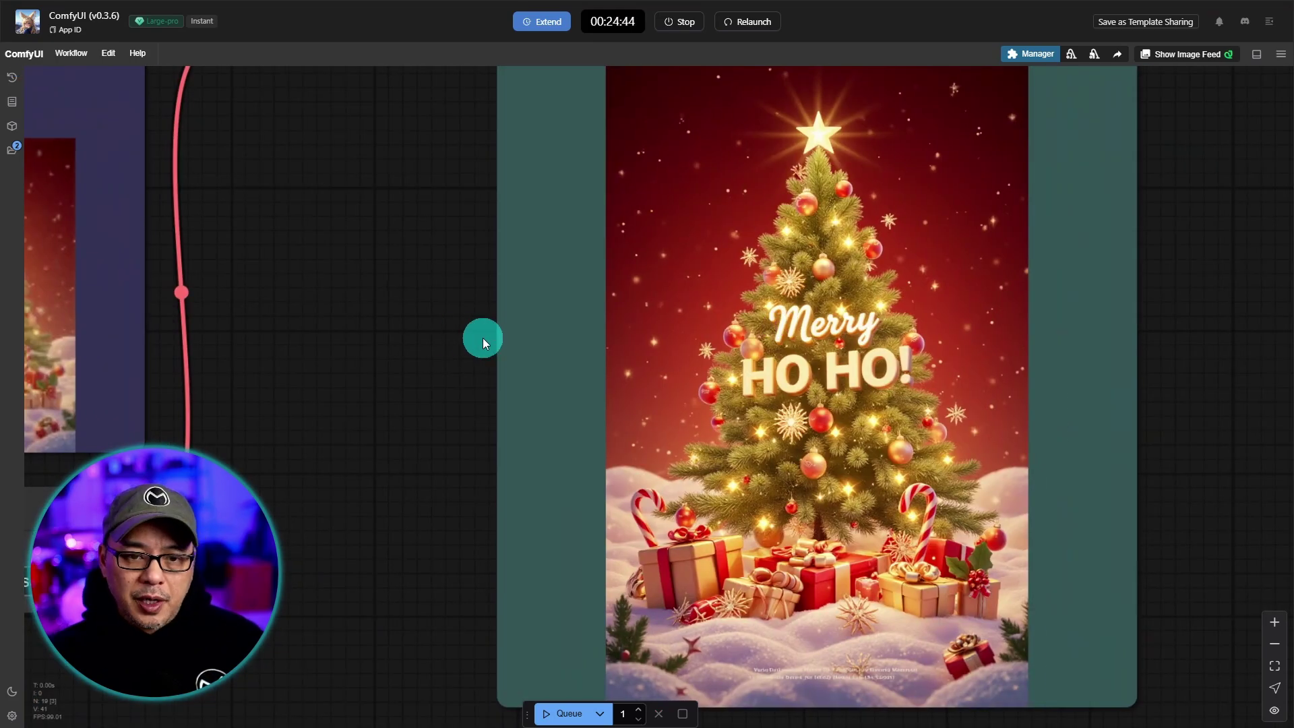
Inspect the new 'Merry HO HO!' result in Save Image, then centre the BasicScheduler node
{"action": "scroll", "coordinate": [482, 338], "scroll_direction": "down", "scroll_amount": 4}
{"action": "left_click_drag", "start_coordinate": [483, 338], "coordinate": [819, 390]}
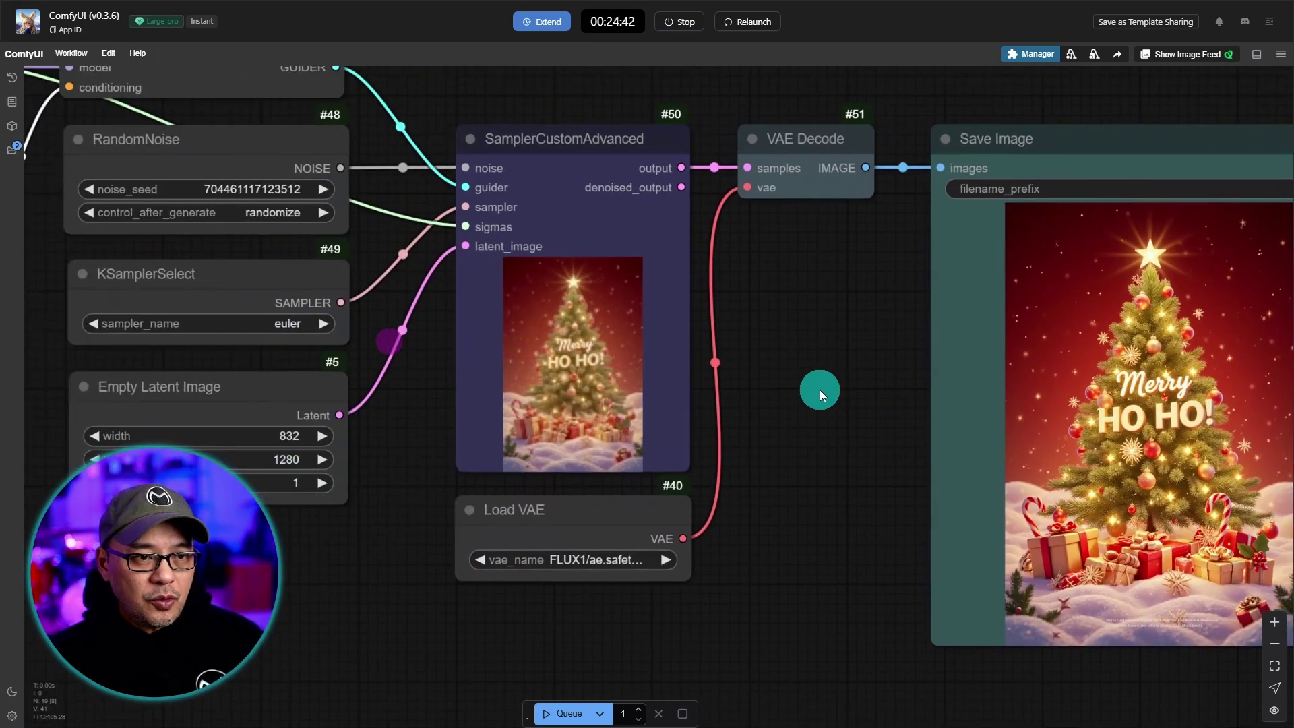
{"action": "left_click_drag", "start_coordinate": [398, 376], "coordinate": [710, 200]}
{"action": "scroll", "coordinate": [709, 200], "scroll_direction": "up", "scroll_amount": 4}
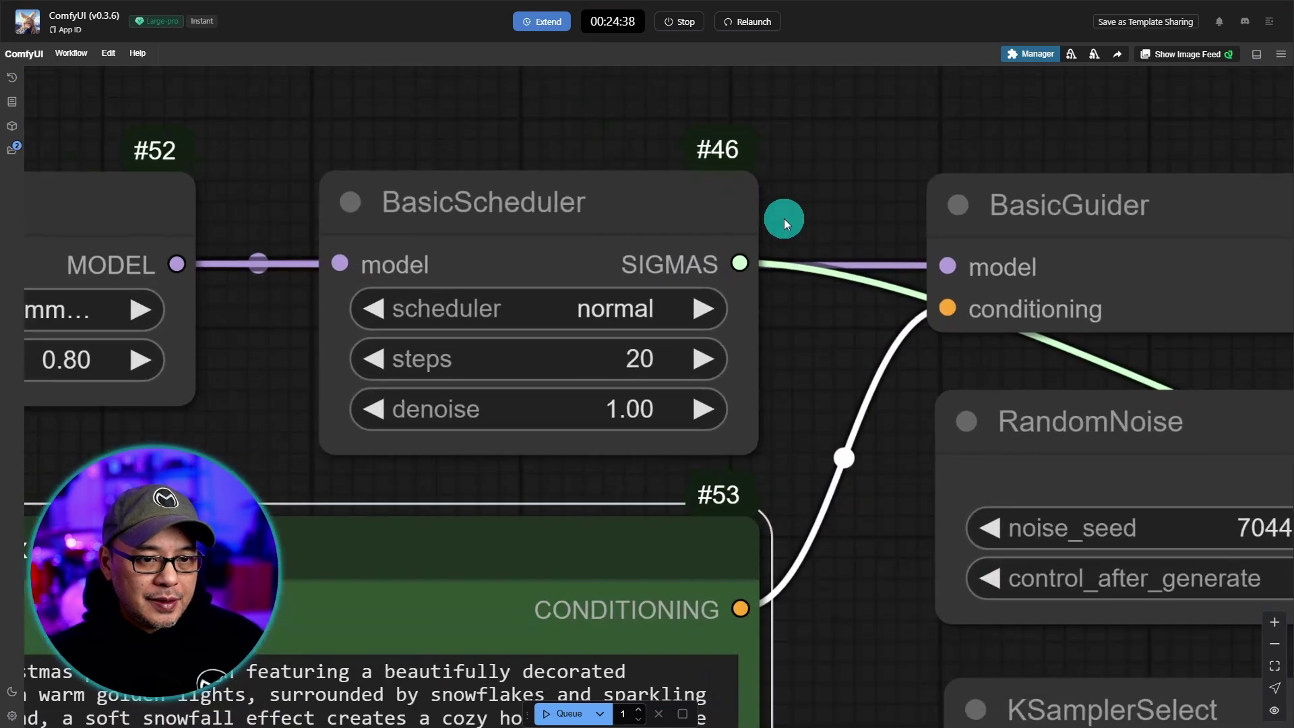
{"action": "left_click_drag", "start_coordinate": [784, 218], "coordinate": [904, 192]}
Open the run queue list, shrink the page zoom, and pan to the sampler and VAE nodes
{"action": "scroll", "coordinate": [895, 326], "scroll_direction": "up", "scroll_amount": 2}
{"action": "scroll", "coordinate": [895, 326], "scroll_direction": "down", "scroll_amount": 2}
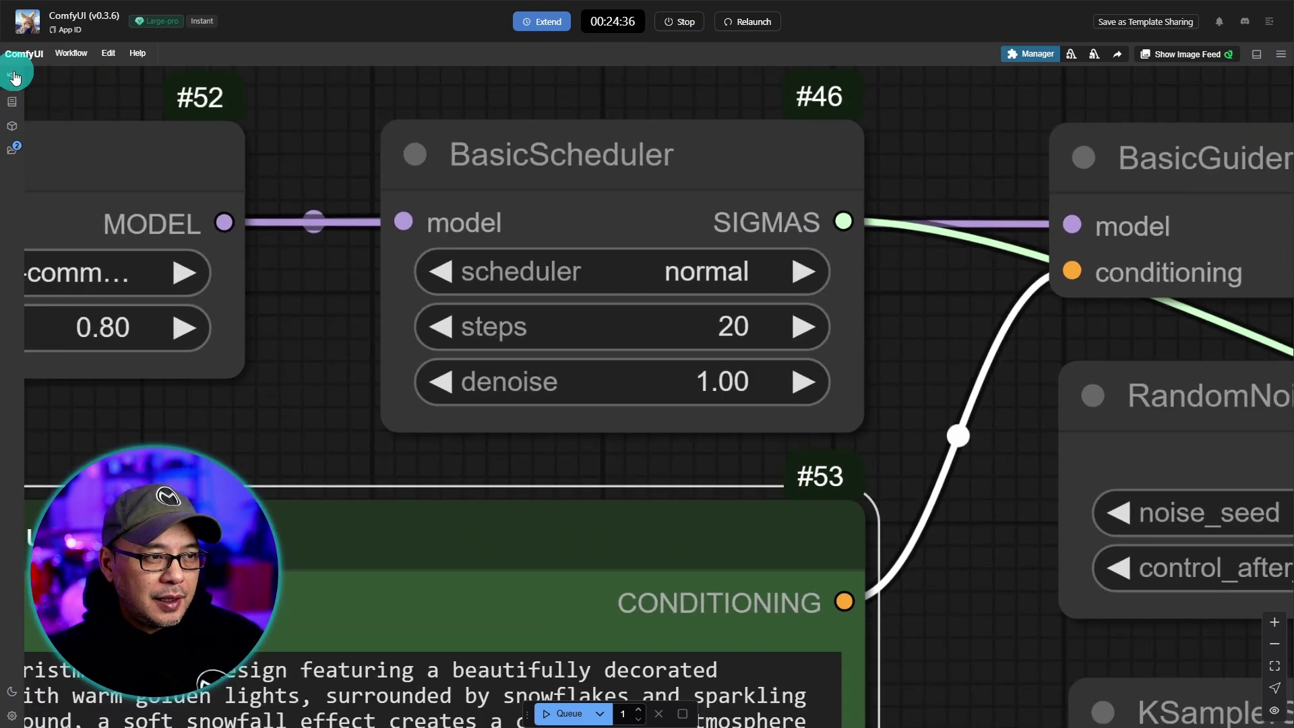
{"action": "left_click", "coordinate": [13, 77]}
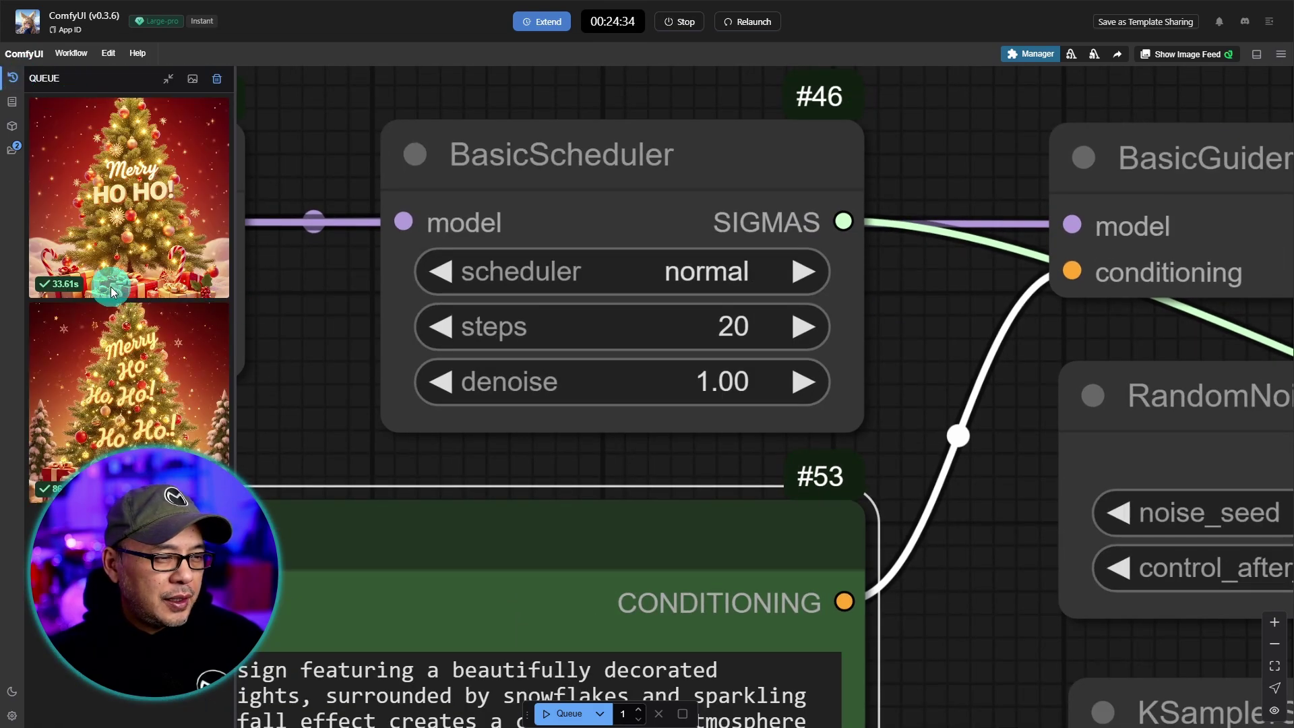
{"action": "key", "text": "ctrl+minus"}
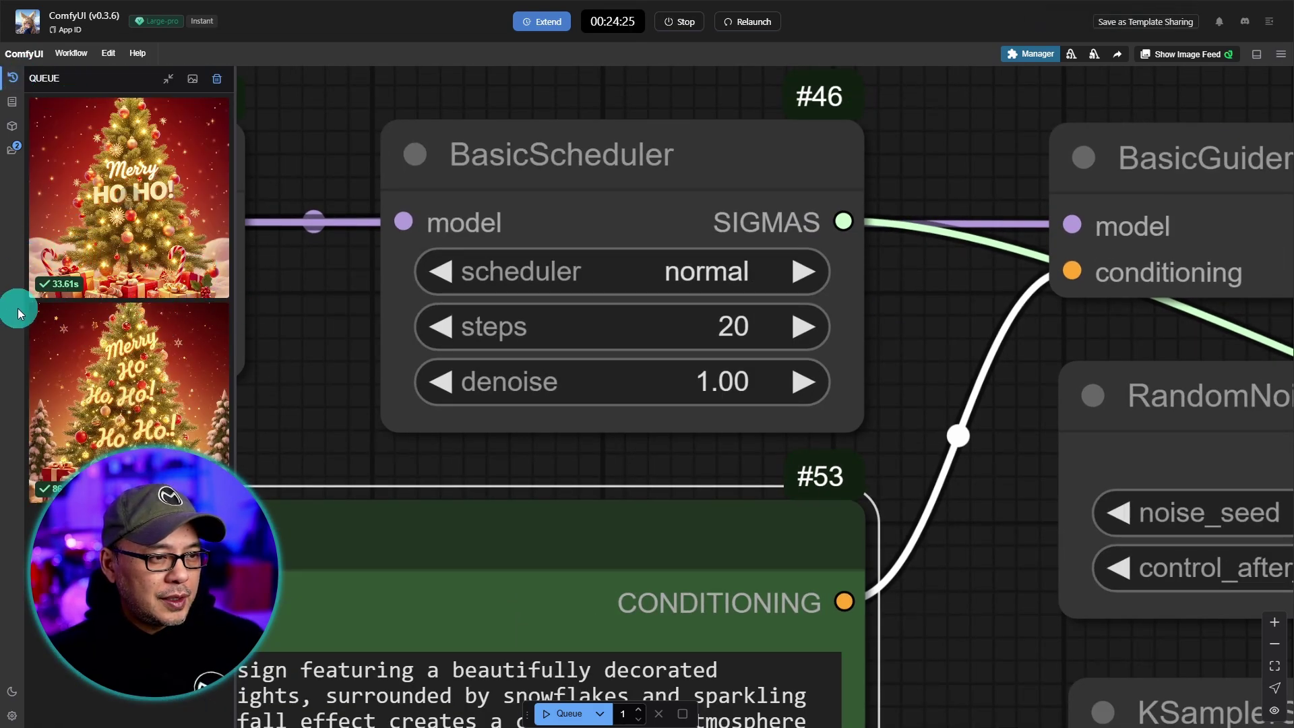
{"action": "left_click", "coordinate": [315, 330]}
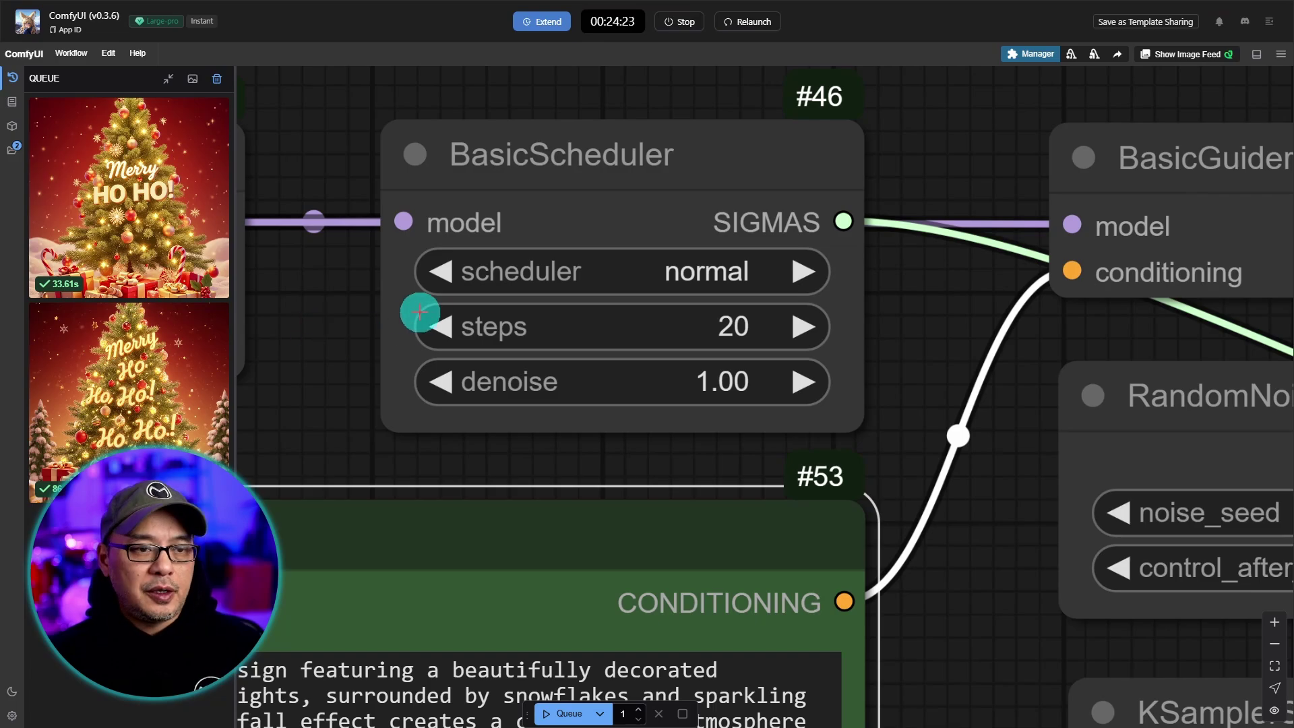
{"action": "scroll", "coordinate": [915, 313], "scroll_direction": "down", "scroll_amount": 10}
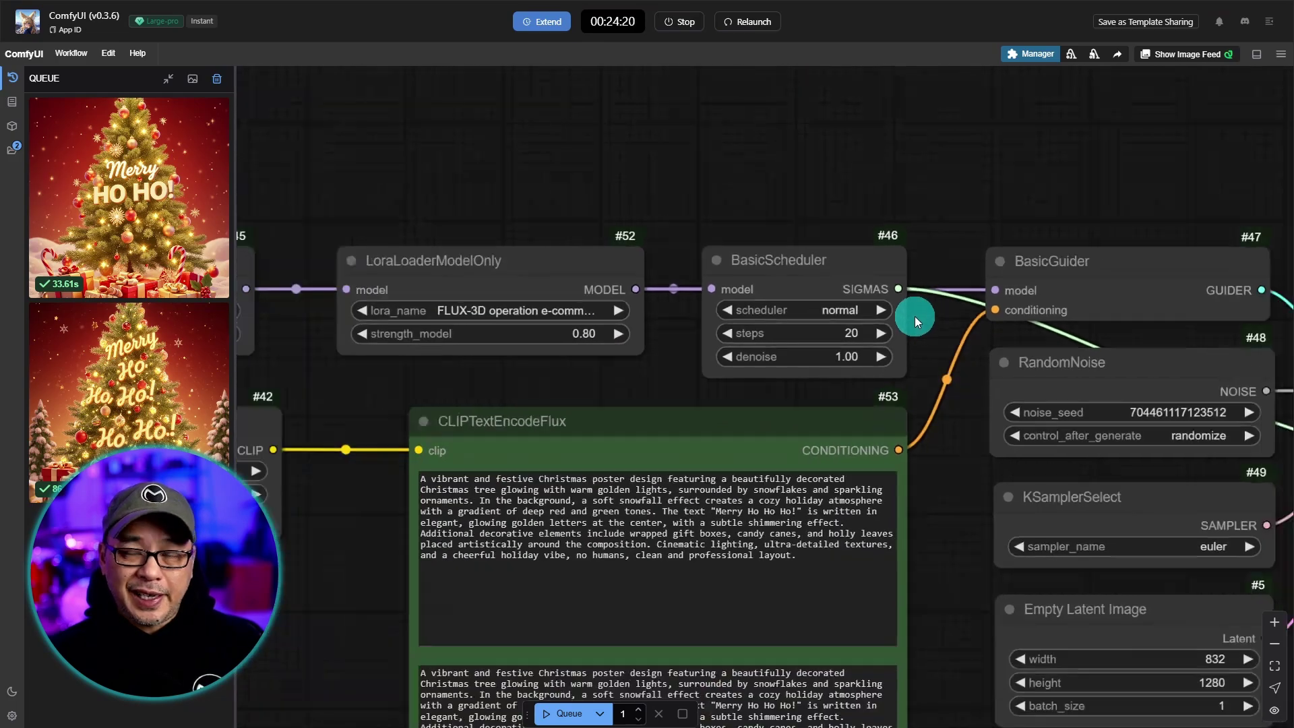
{"action": "left_click_drag", "start_coordinate": [1171, 191], "coordinate": [976, 136]}
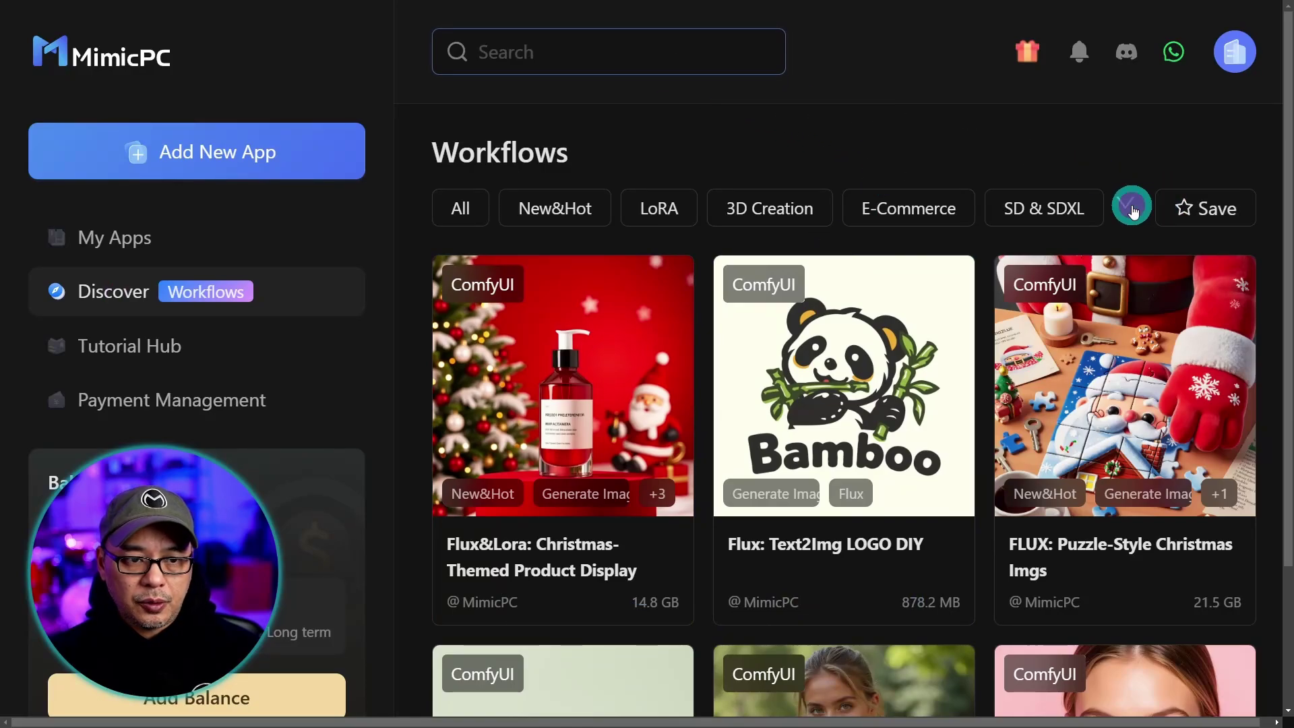
Filter the workflow gallery to Generate Videos and open the Cog VideoX-1.5: Img2Video details
{"action": "left_click", "coordinate": [1125, 203]}
{"action": "left_click", "coordinate": [705, 305]}
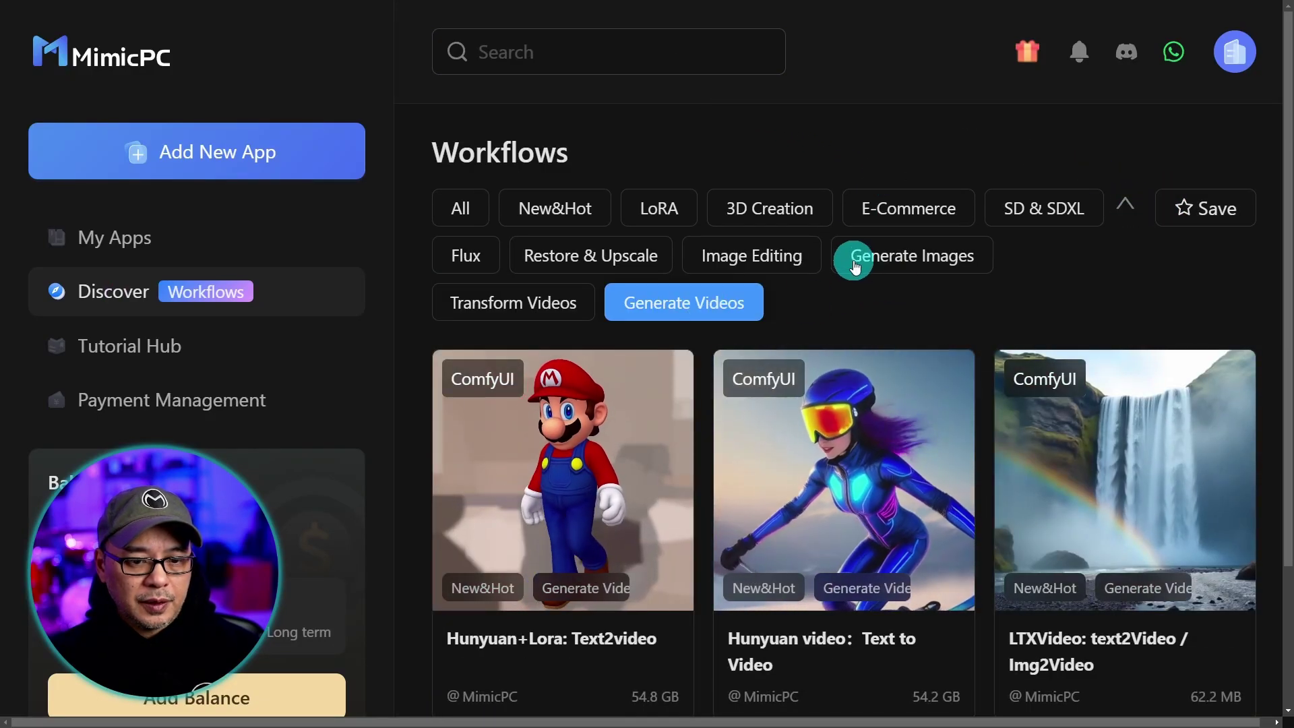
{"action": "scroll", "coordinate": [853, 263], "scroll_direction": "down", "scroll_amount": 1}
{"action": "scroll", "coordinate": [854, 268], "scroll_direction": "down", "scroll_amount": 3}
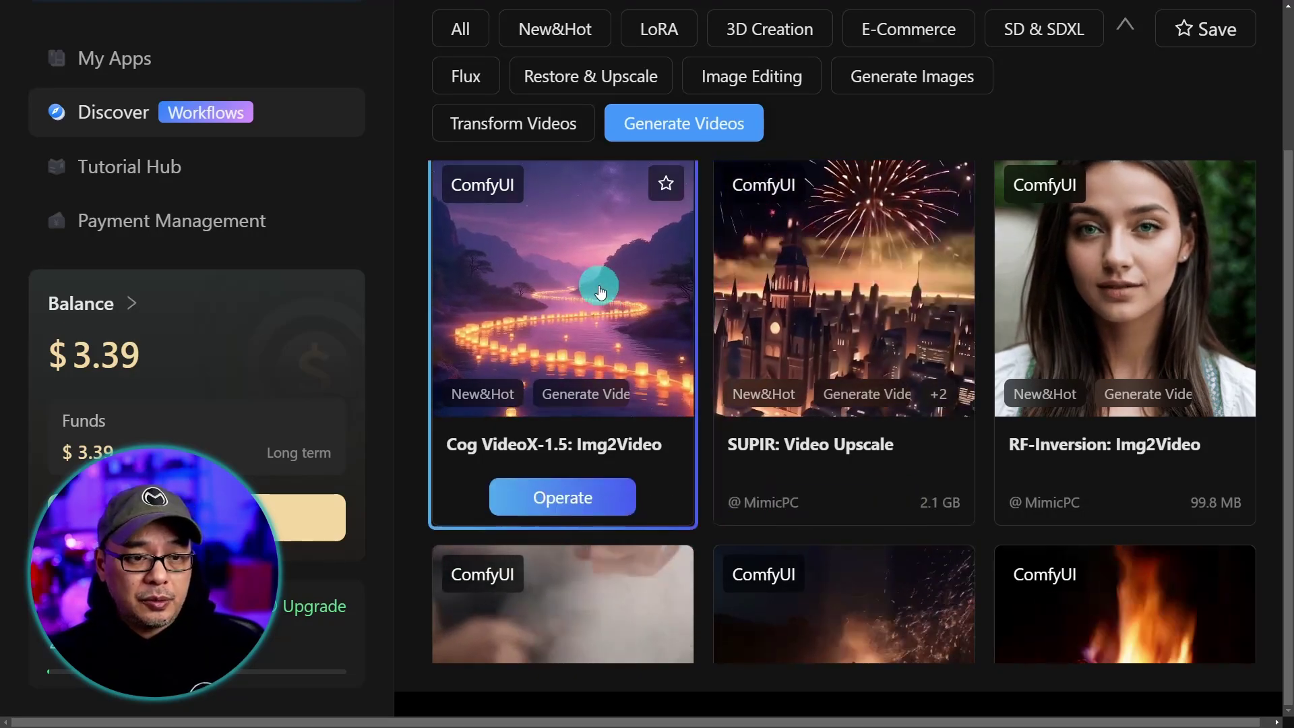
{"action": "left_click", "coordinate": [603, 290]}
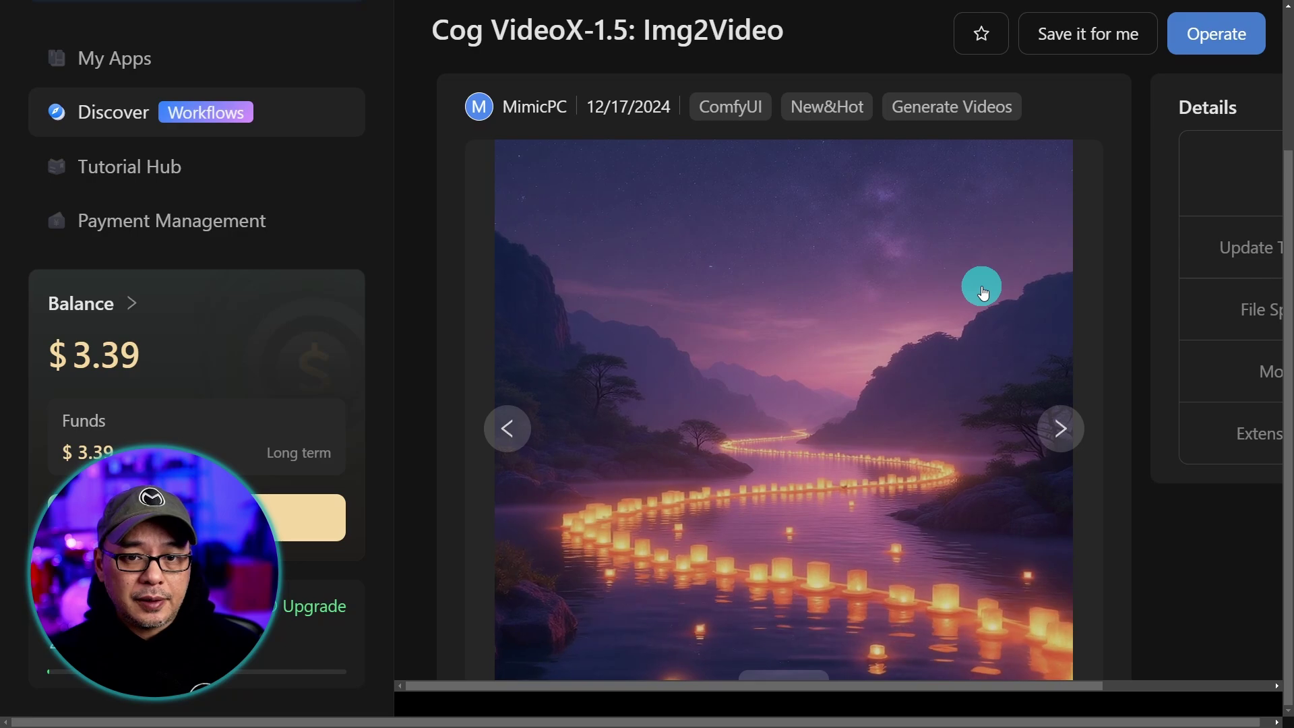
Launch the Cog VideoX-1.5: Img2Video workflow, reviewing the hardware choices before starting
{"action": "key", "text": "ctrl+minus"}
{"action": "left_click", "coordinate": [1218, 193]}
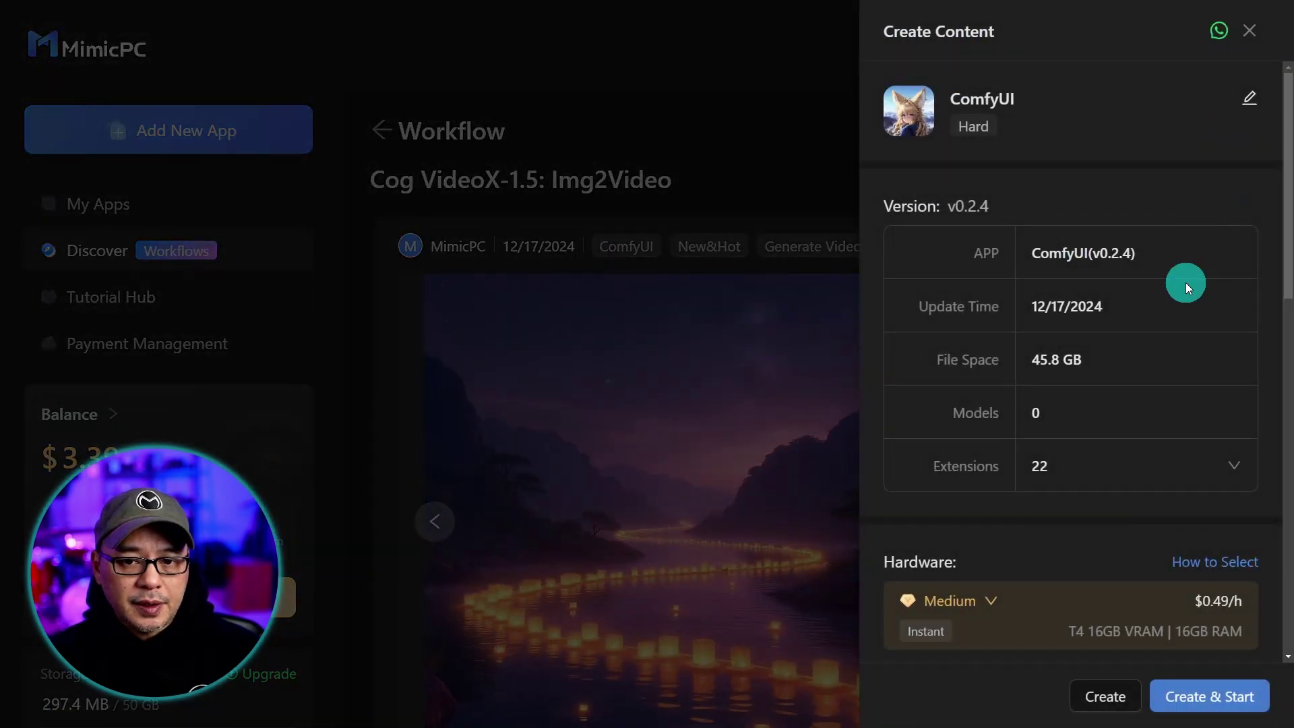
{"action": "left_click", "coordinate": [940, 600]}
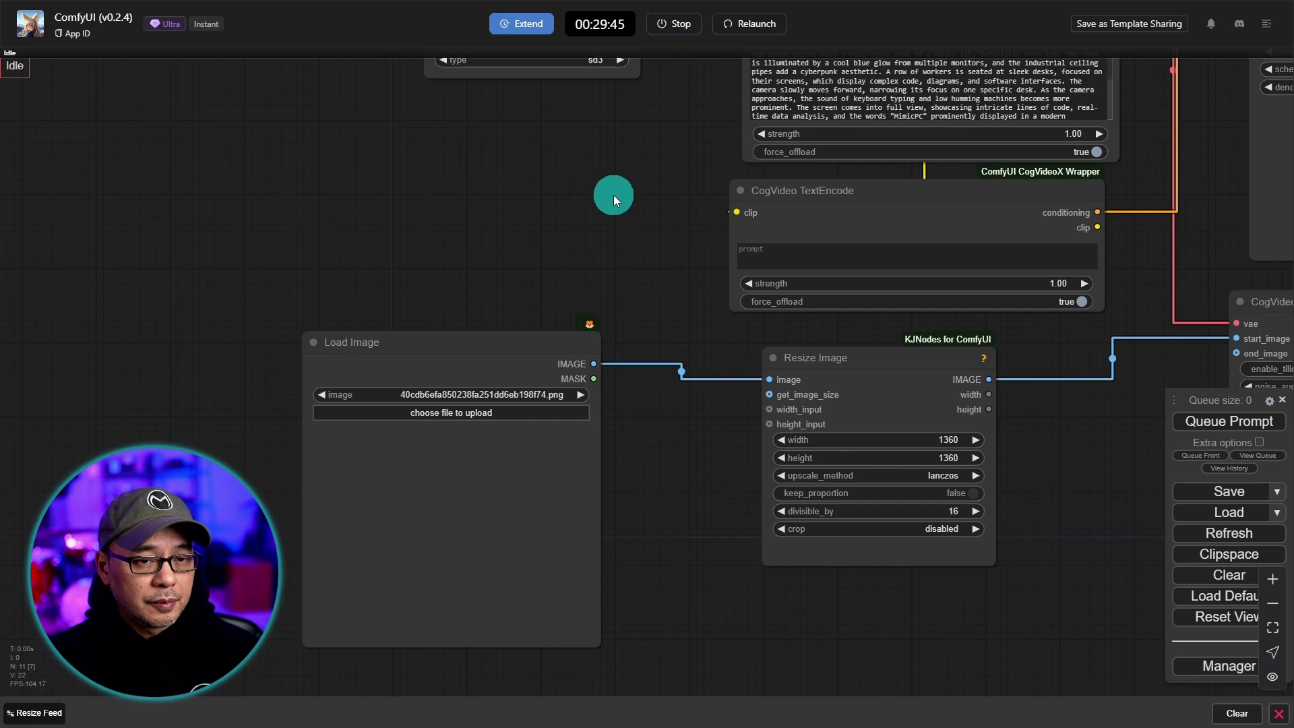
Replace the CogVideo TextEncode prompt with the pasted steampunk car prompt, removing the empty first line
{"action": "double_click", "coordinate": [848, 365]}
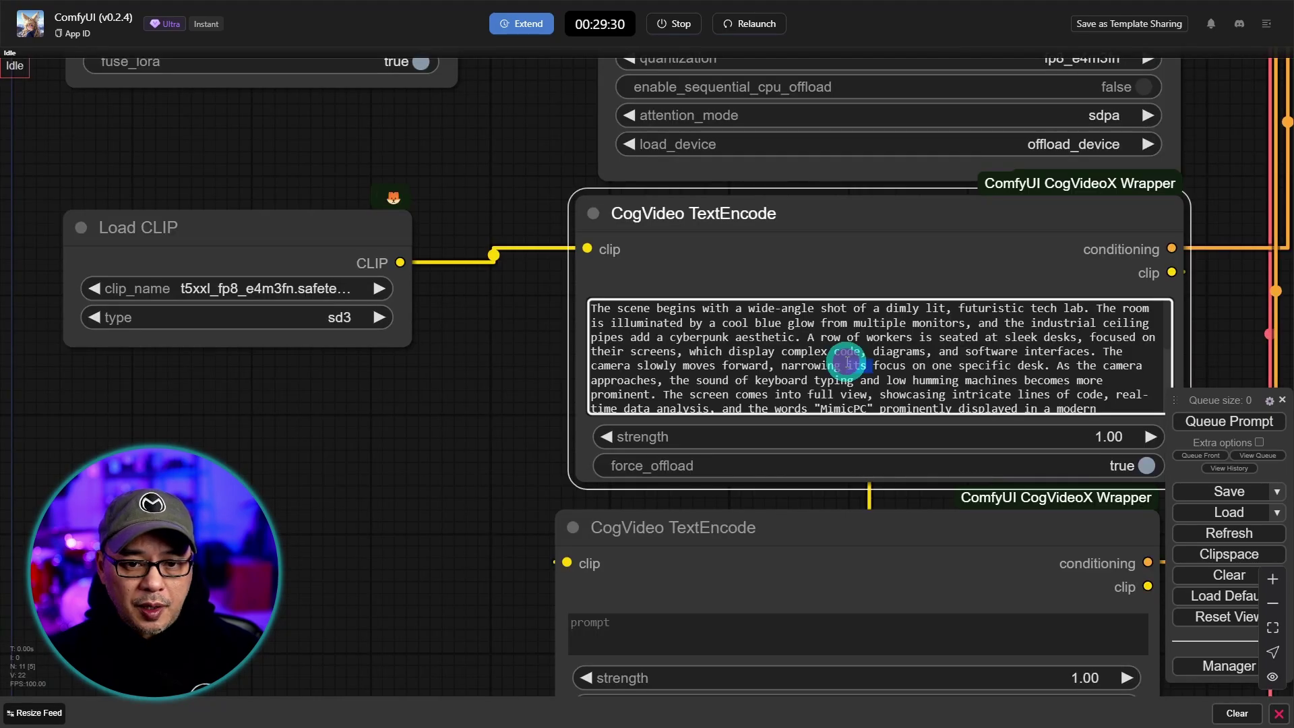
{"action": "key", "text": "ctrl+a"}
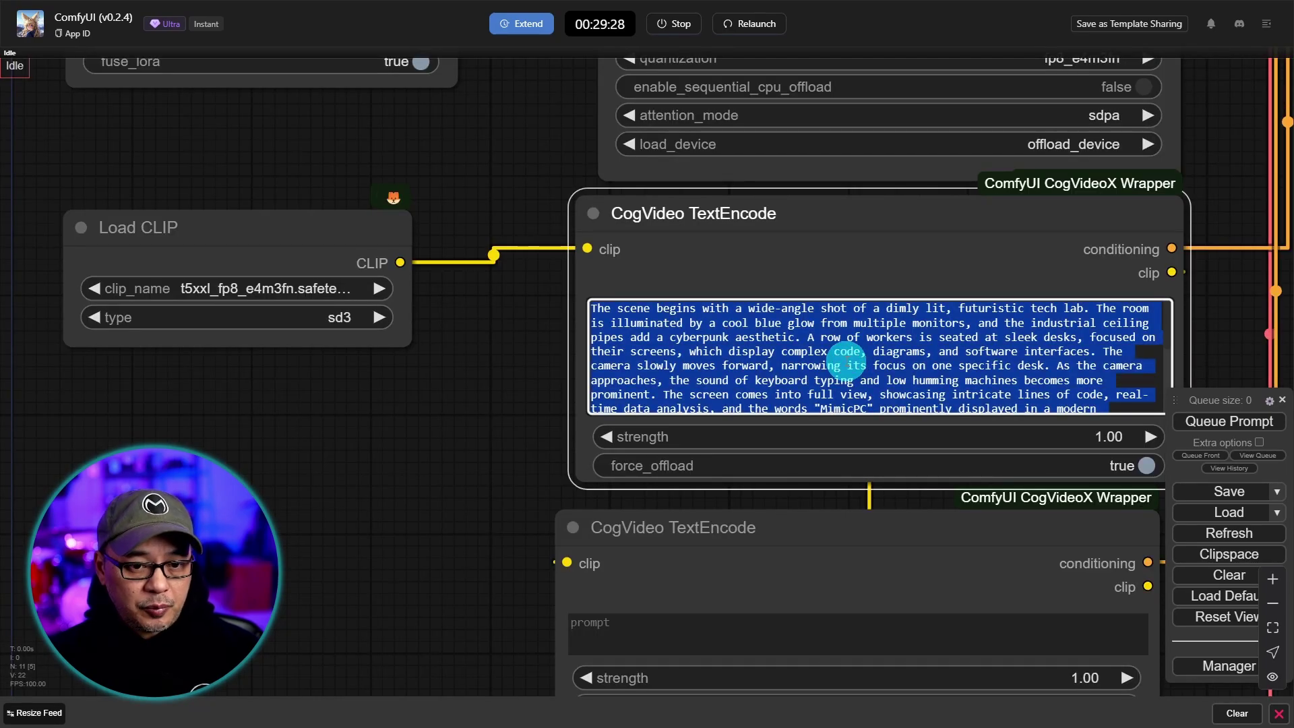
{"action": "key", "text": "ctrl+v"}
{"action": "scroll", "coordinate": [838, 370], "scroll_direction": "up", "scroll_amount": 5}
{"action": "left_click", "coordinate": [757, 309]}
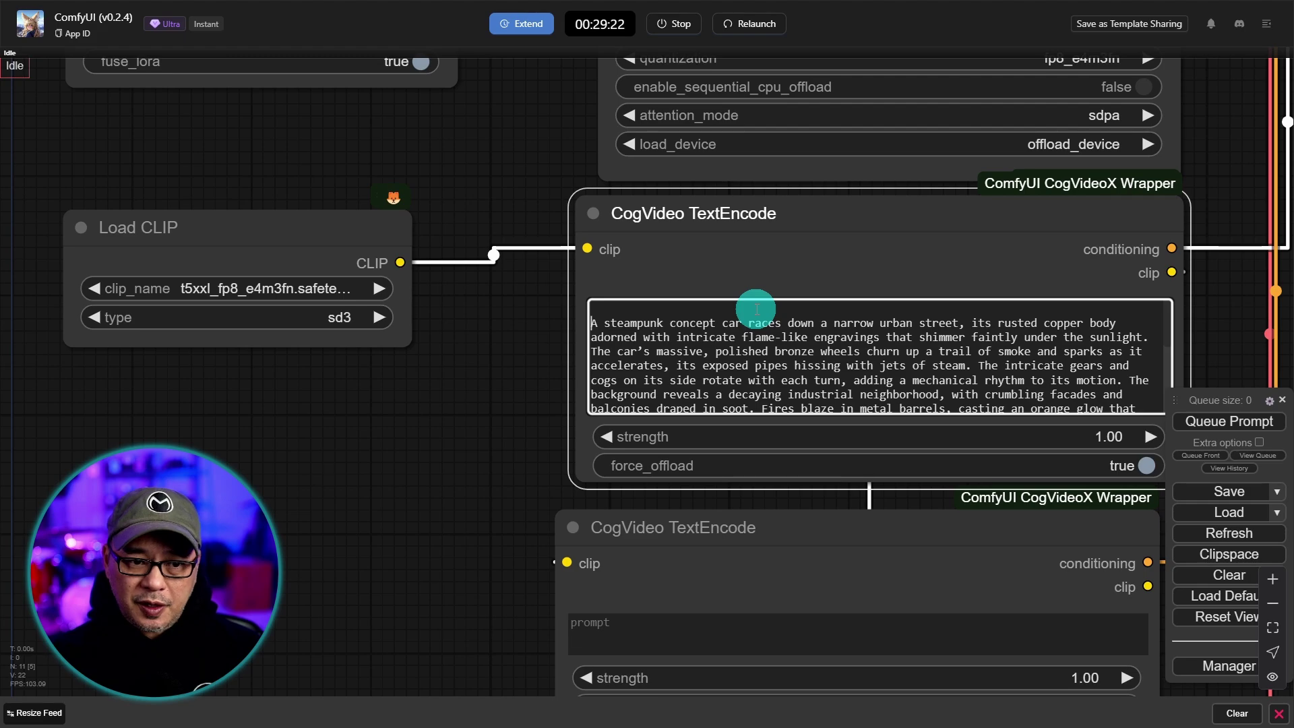
{"action": "key", "text": "Delete"}
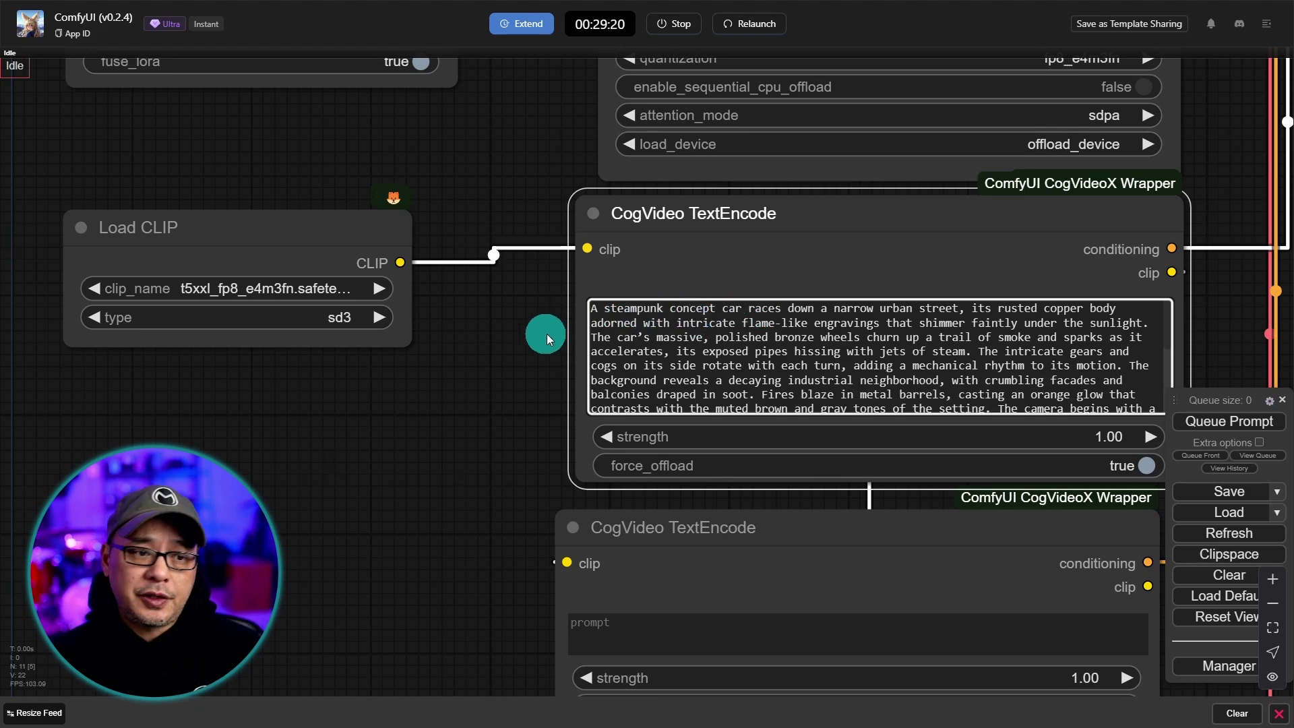
Check the rusty car Load Image input and keep kijai/CogVideoX-5b-1.5-I2V as the model
{"action": "scroll", "coordinate": [535, 353], "scroll_direction": "down", "scroll_amount": 2}
{"action": "scroll", "coordinate": [536, 353], "scroll_direction": "down", "scroll_amount": 1}
{"action": "left_click_drag", "start_coordinate": [529, 398], "coordinate": [742, 211]}
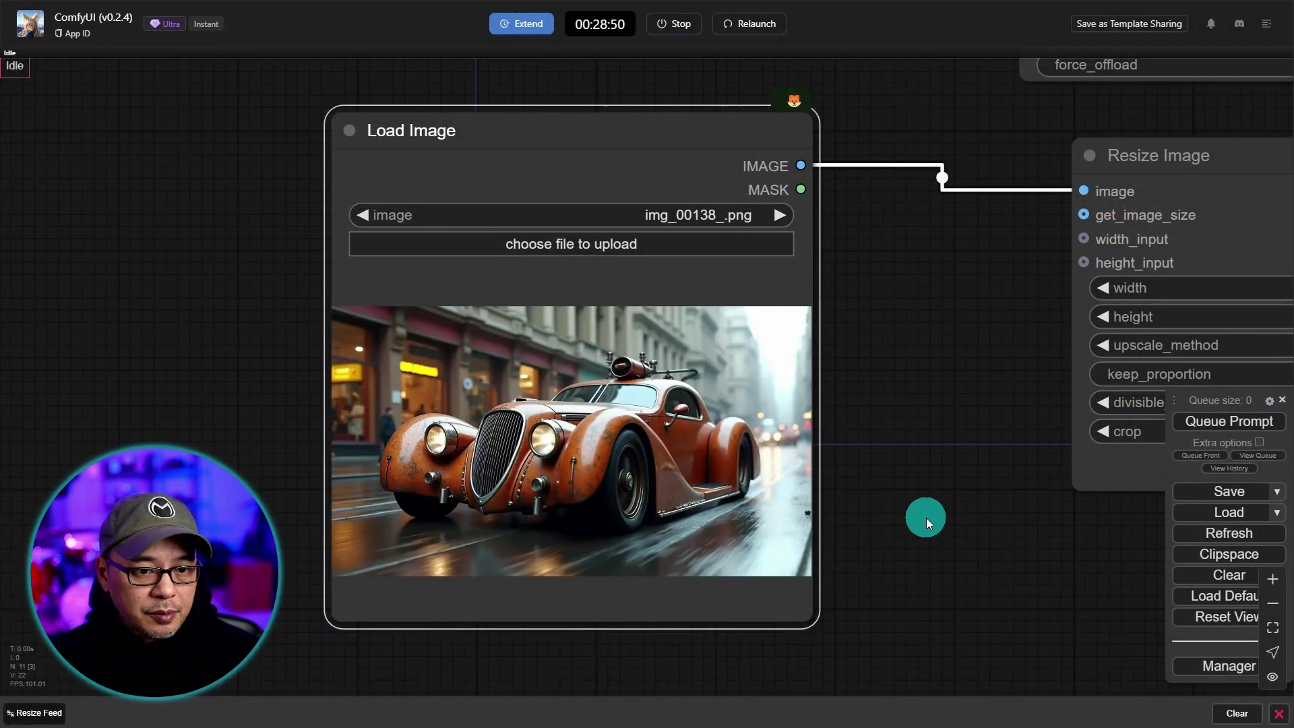
{"action": "scroll", "coordinate": [894, 476], "scroll_direction": "down", "scroll_amount": 1}
{"action": "scroll", "coordinate": [897, 476], "scroll_direction": "up", "scroll_amount": 2}
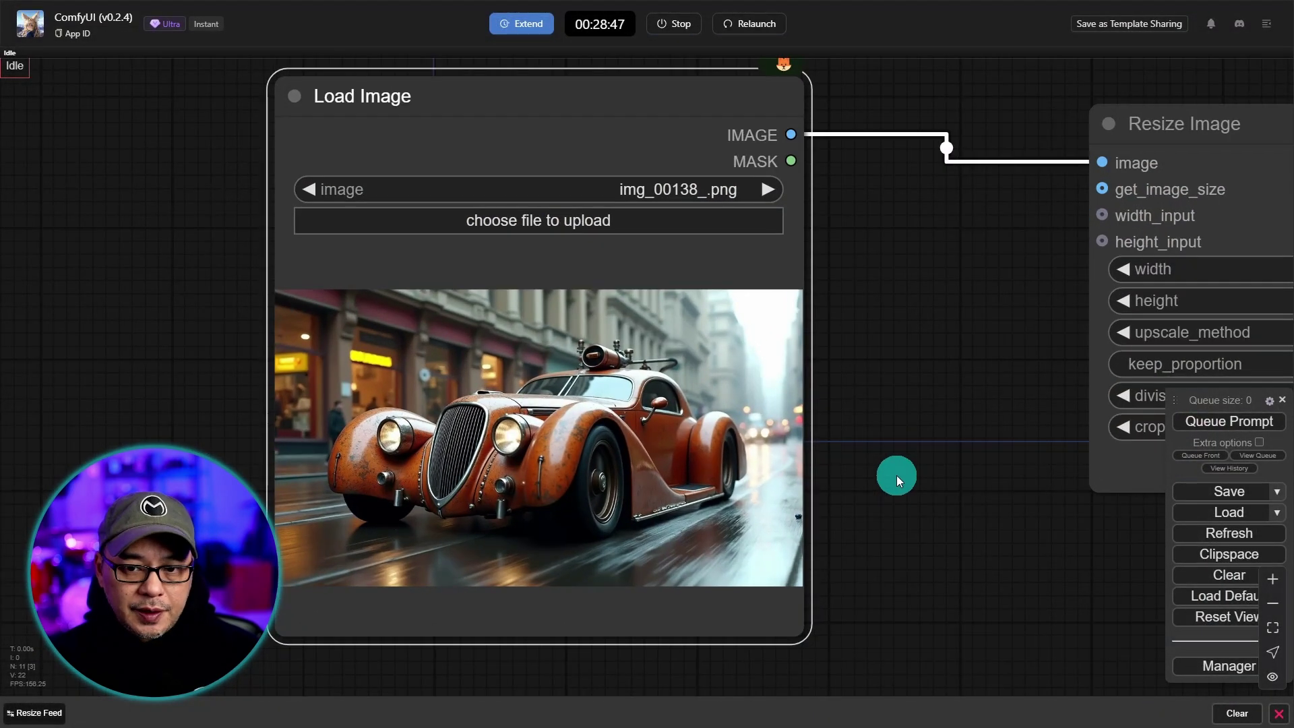
{"action": "scroll", "coordinate": [1018, 450], "scroll_direction": "down", "scroll_amount": 1}
{"action": "left_click_drag", "start_coordinate": [1005, 454], "coordinate": [814, 491]}
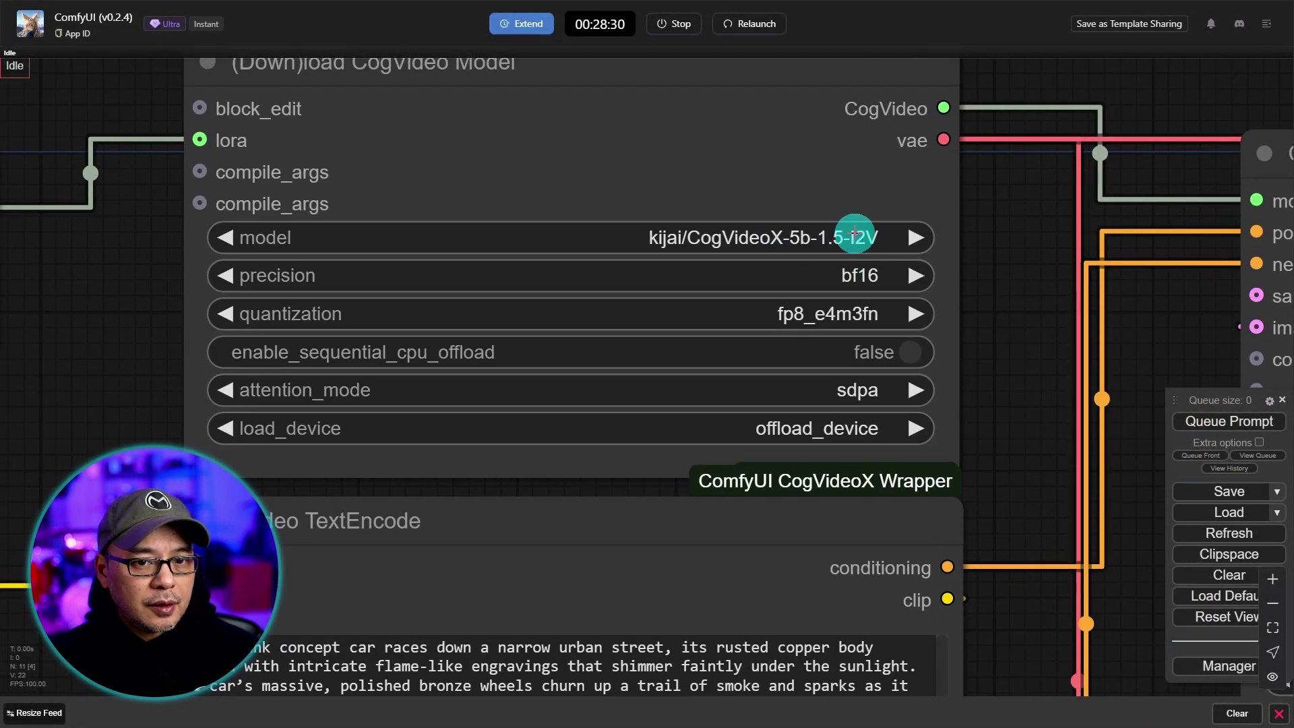
{"action": "left_click", "coordinate": [854, 234]}
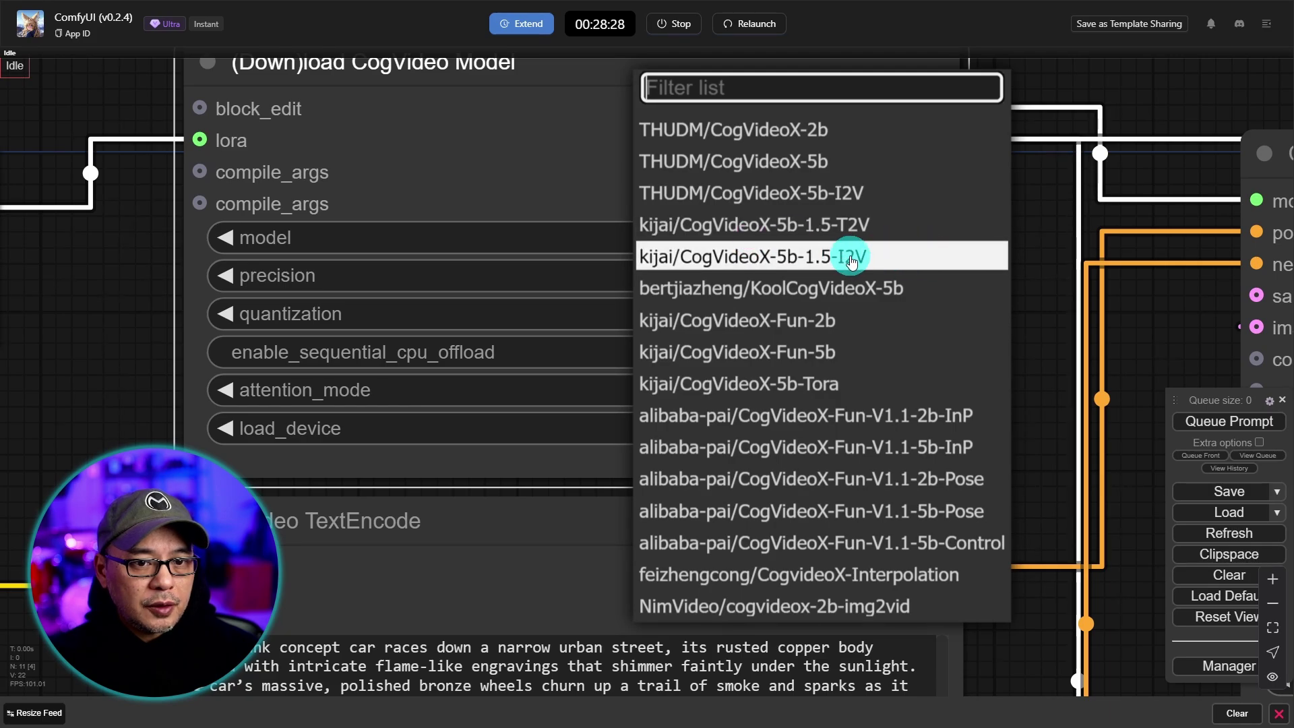
{"action": "left_click", "coordinate": [904, 257]}
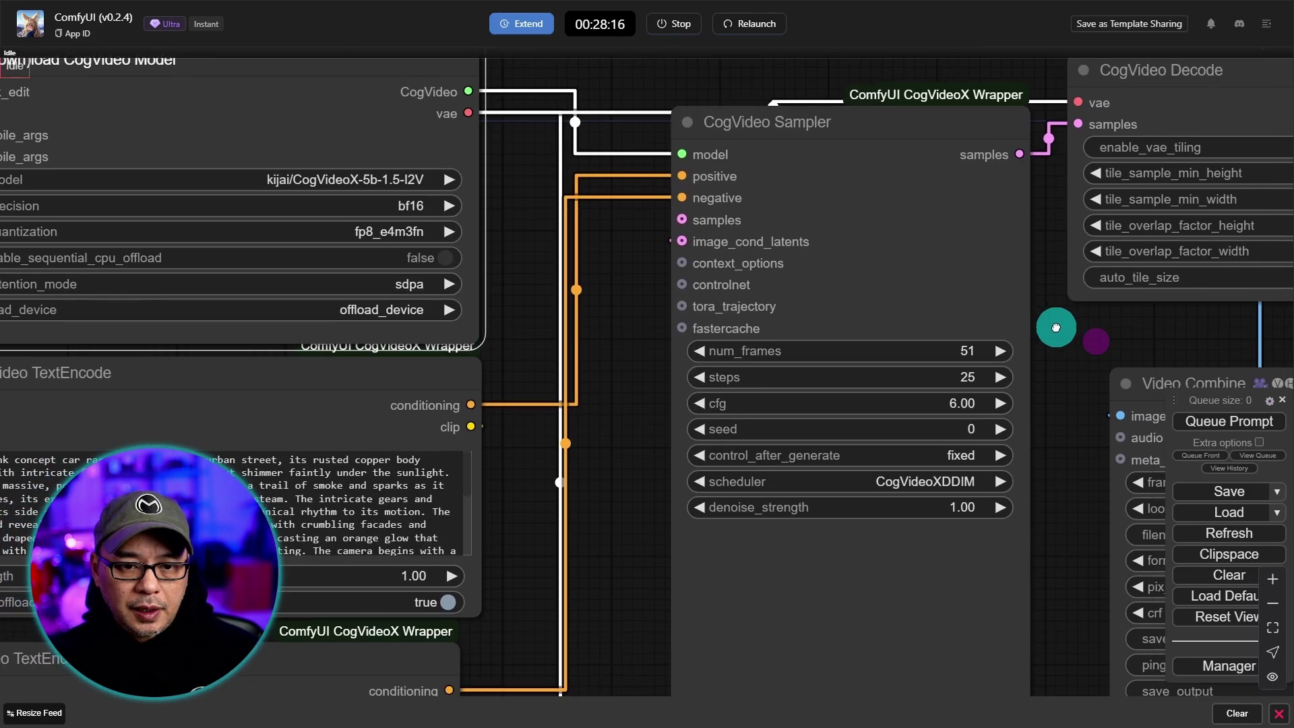
Review sampler and output settings: 51 frames, 25 steps, cfg 6.00, 16 fps h264-mp4
{"action": "scroll", "coordinate": [1022, 309], "scroll_direction": "down", "scroll_amount": 1}
{"action": "scroll", "coordinate": [1022, 310], "scroll_direction": "up", "scroll_amount": 2}
{"action": "scroll", "coordinate": [1022, 313], "scroll_direction": "down", "scroll_amount": 3}
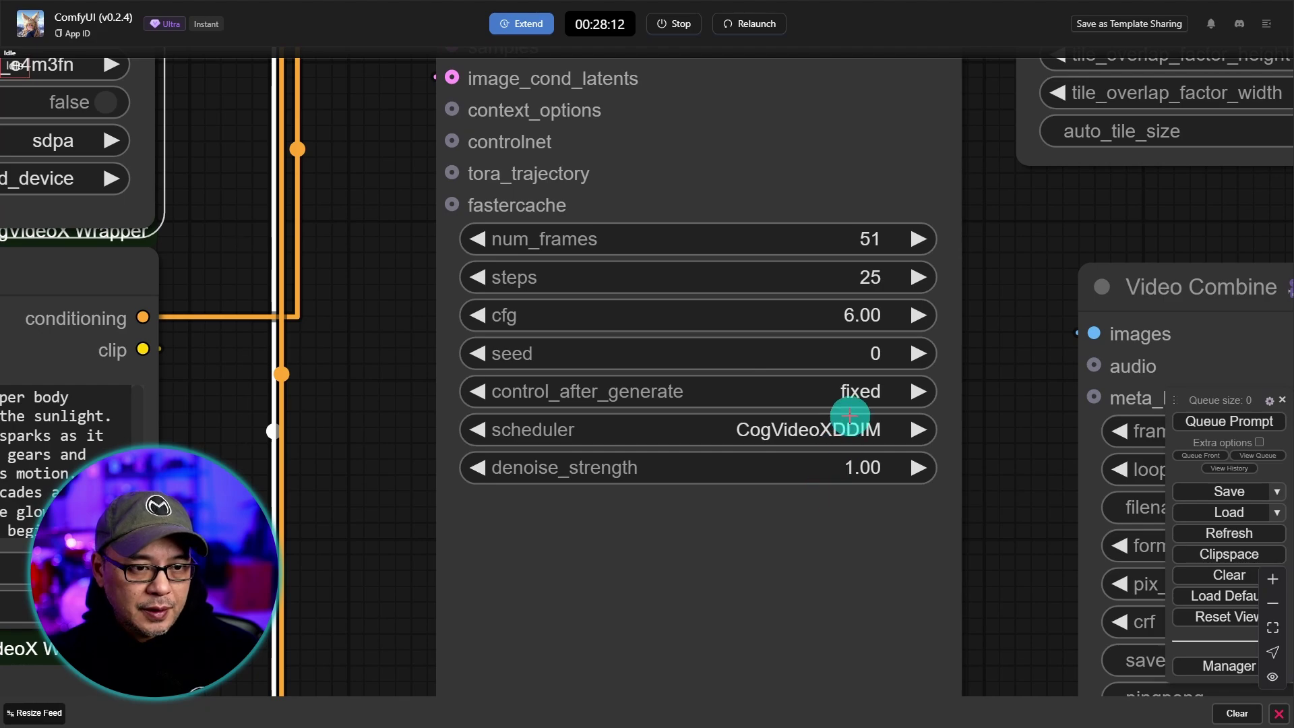
{"action": "scroll", "coordinate": [1034, 308], "scroll_direction": "down", "scroll_amount": 4}
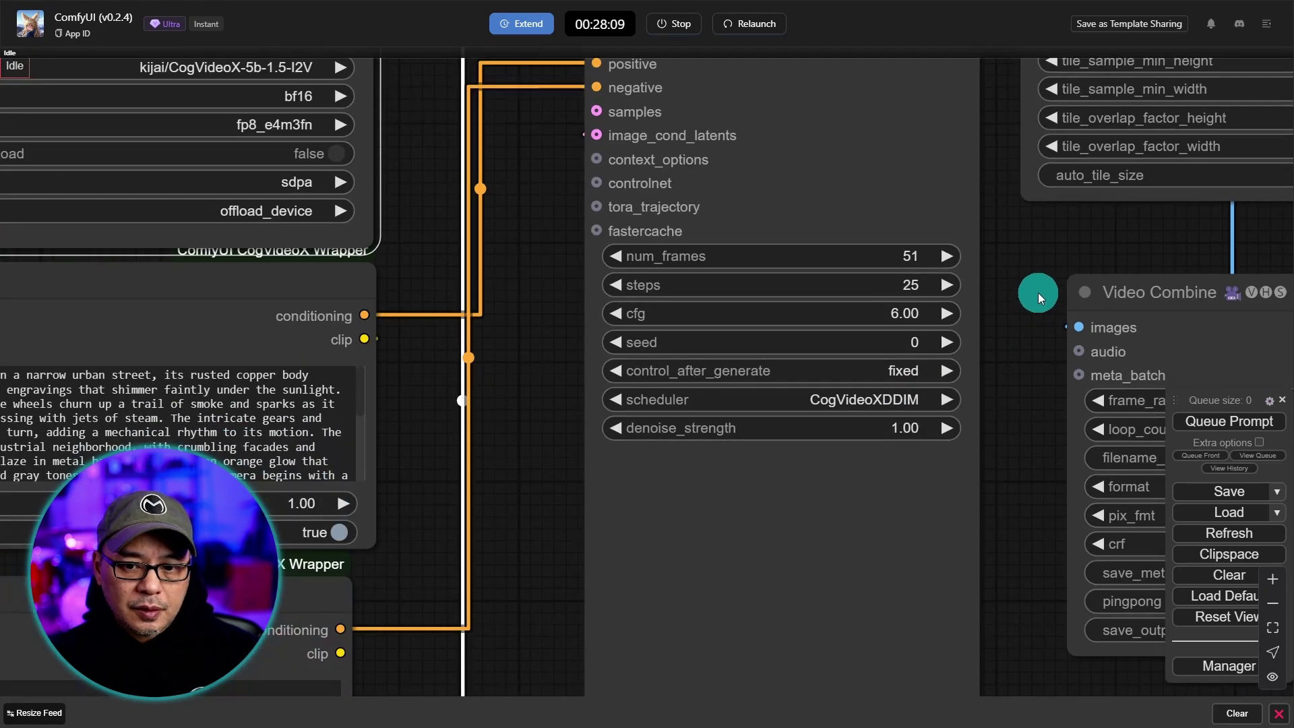
{"action": "left_click_drag", "start_coordinate": [1035, 301], "coordinate": [829, 375]}
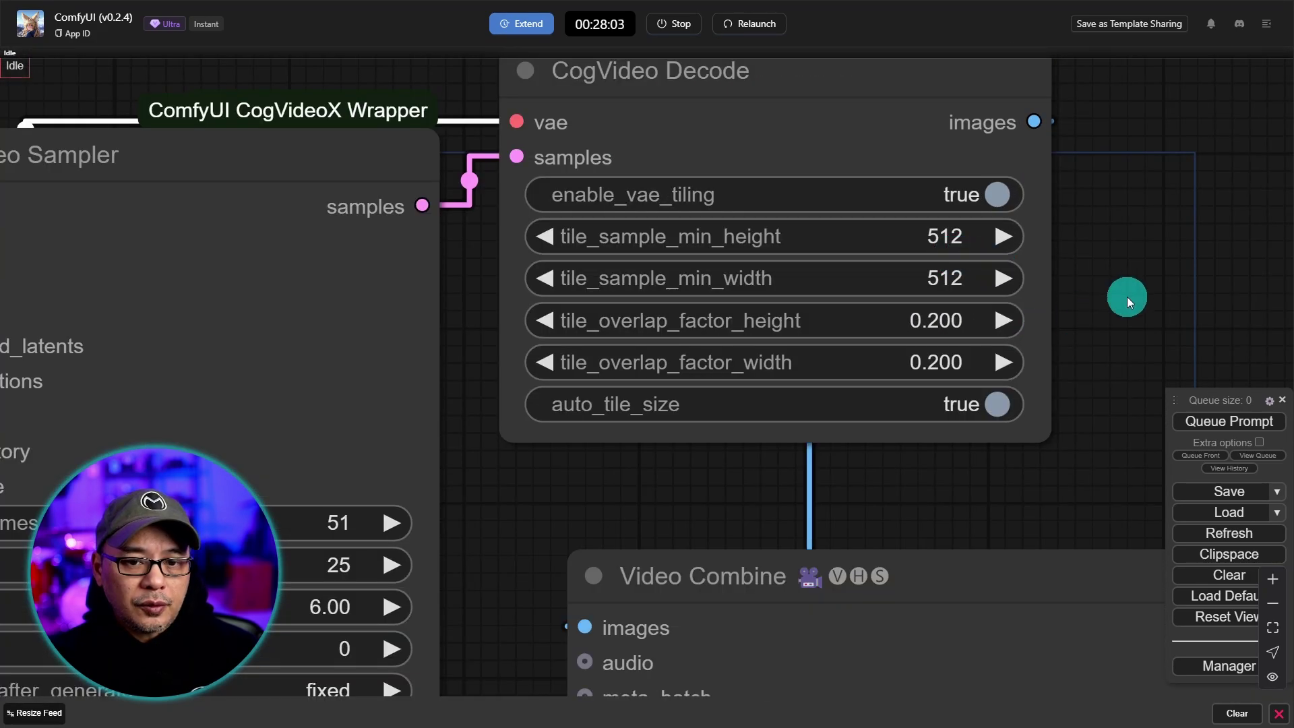
{"action": "scroll", "coordinate": [1125, 302], "scroll_direction": "down", "scroll_amount": 5}
{"action": "scroll", "coordinate": [1123, 305], "scroll_direction": "down", "scroll_amount": 3}
{"action": "scroll", "coordinate": [1110, 325], "scroll_direction": "up", "scroll_amount": 8}
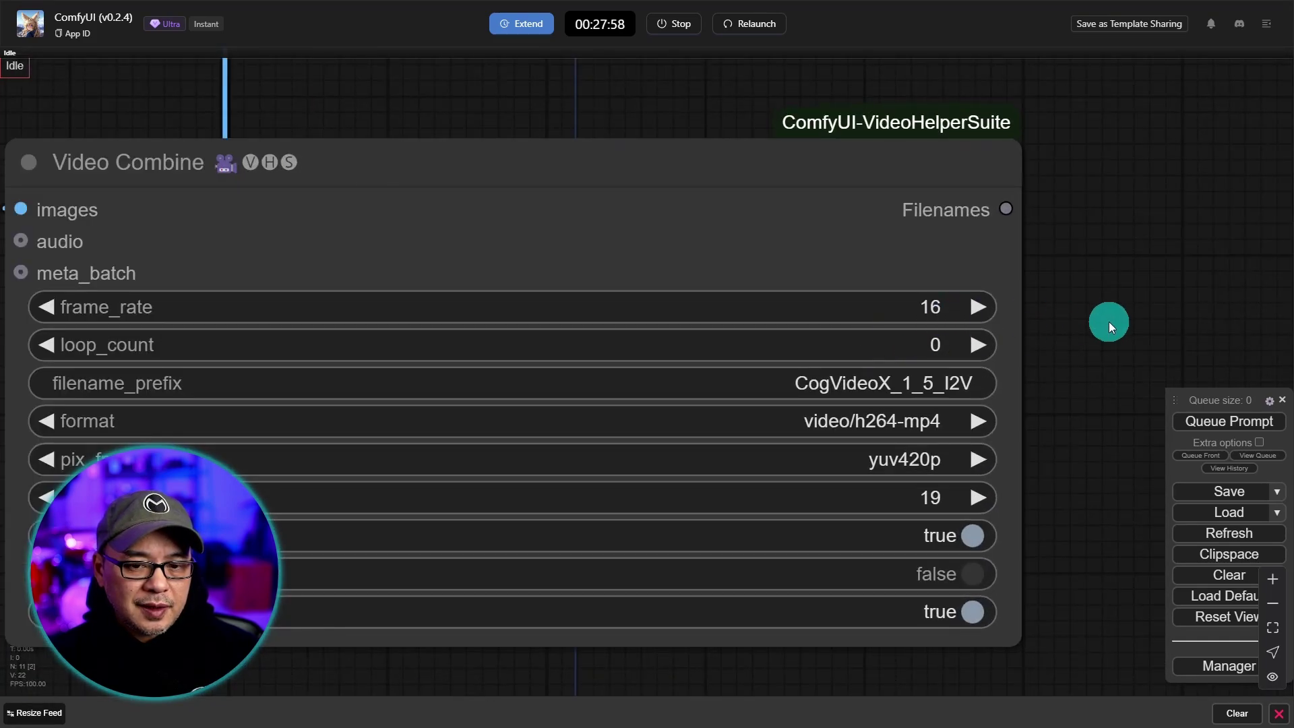
{"action": "scroll", "coordinate": [1109, 322], "scroll_direction": "down", "scroll_amount": 6}
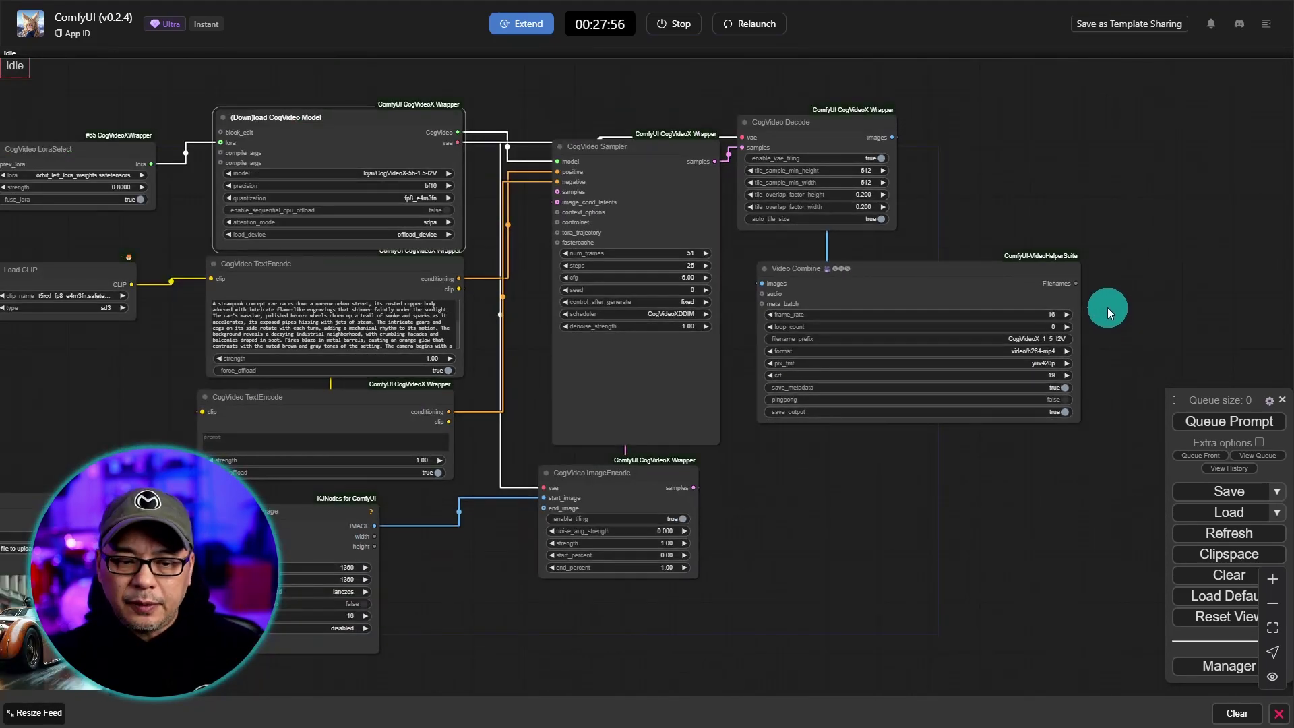
{"action": "scroll", "coordinate": [1107, 306], "scroll_direction": "down", "scroll_amount": 1}
{"action": "left_click_drag", "start_coordinate": [853, 486], "coordinate": [954, 454]}
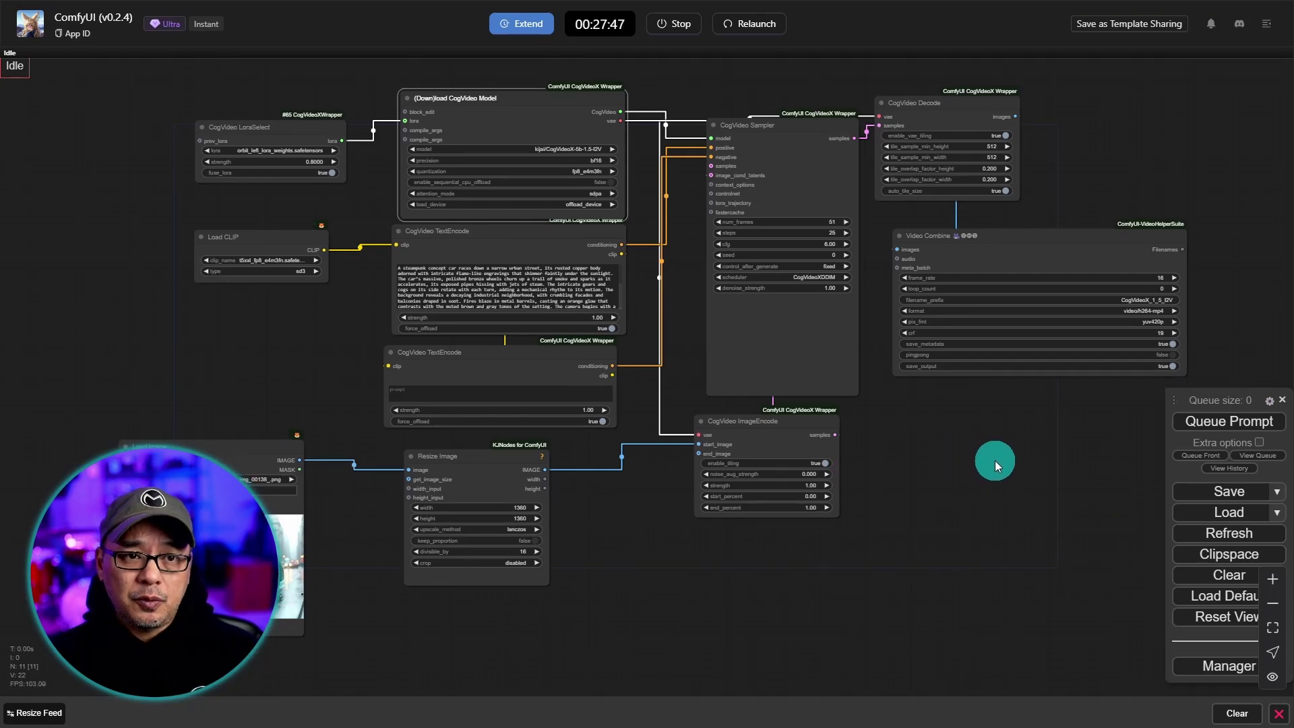
Queue the image-to-video job and follow its progress in the CogVideo Sampler
{"action": "left_click", "coordinate": [1206, 423]}
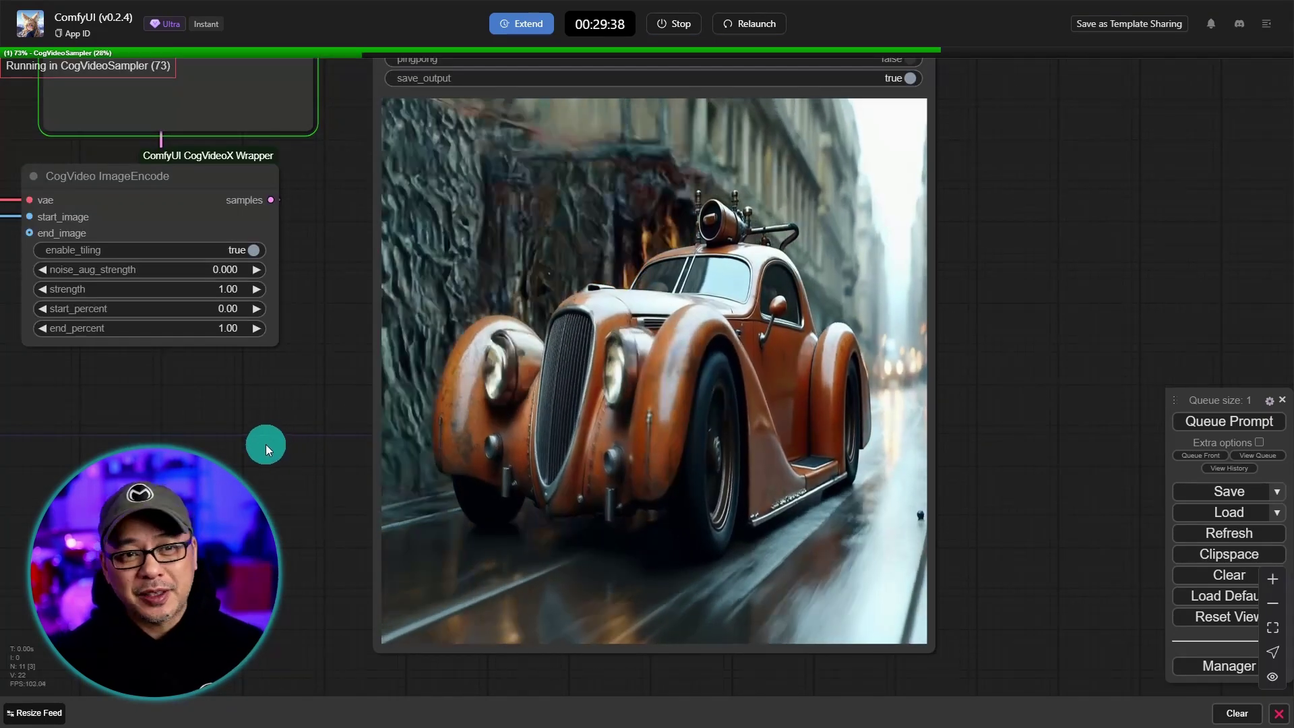
{"action": "left_click_drag", "start_coordinate": [268, 445], "coordinate": [318, 454]}
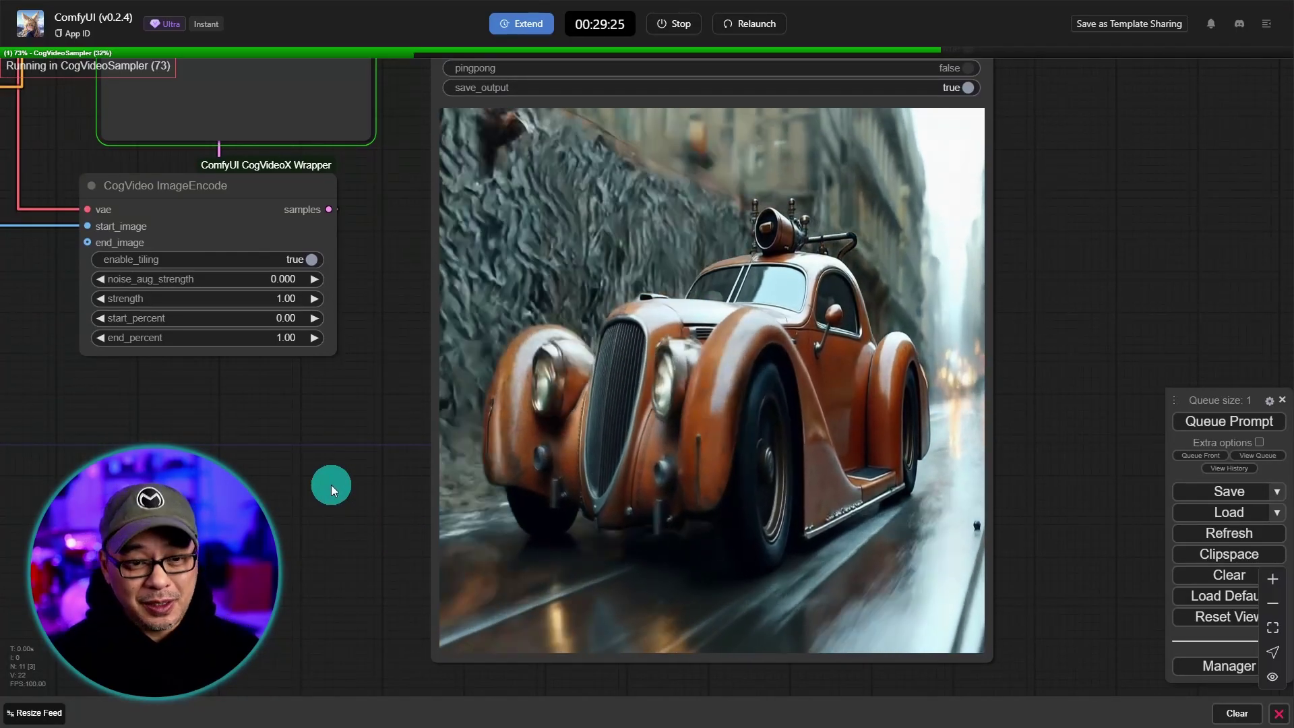
{"action": "left_click_drag", "start_coordinate": [292, 470], "coordinate": [928, 439]}
{"action": "left_click_drag", "start_coordinate": [317, 497], "coordinate": [713, 413]}
Pan back to inspect the Load Image and Resize Image input nodes
{"action": "scroll", "coordinate": [637, 339], "scroll_direction": "up", "scroll_amount": 5}
{"action": "left_click_drag", "start_coordinate": [637, 339], "coordinate": [856, 355]}
{"action": "scroll", "coordinate": [871, 355], "scroll_direction": "up", "scroll_amount": 1}
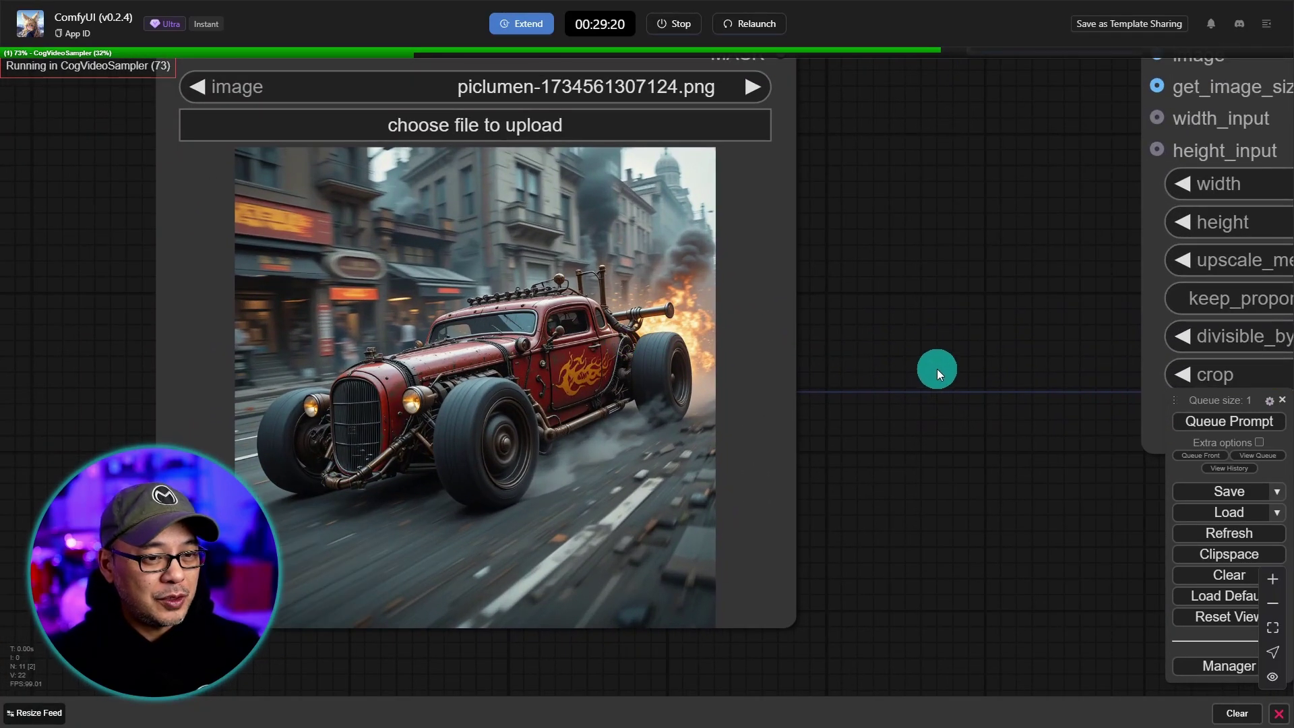
{"action": "scroll", "coordinate": [937, 369], "scroll_direction": "down", "scroll_amount": 3}
{"action": "left_click_drag", "start_coordinate": [937, 369], "coordinate": [575, 384]}
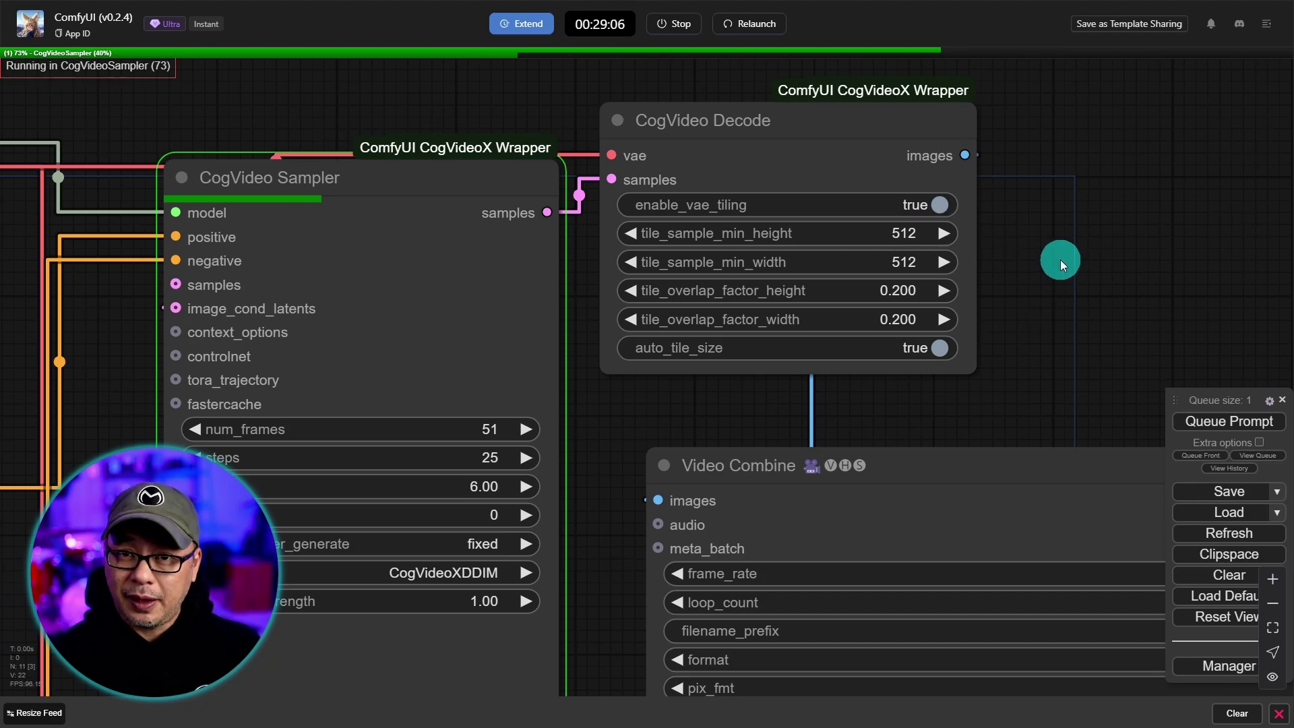
{"action": "scroll", "coordinate": [1061, 260], "scroll_direction": "down", "scroll_amount": 1}
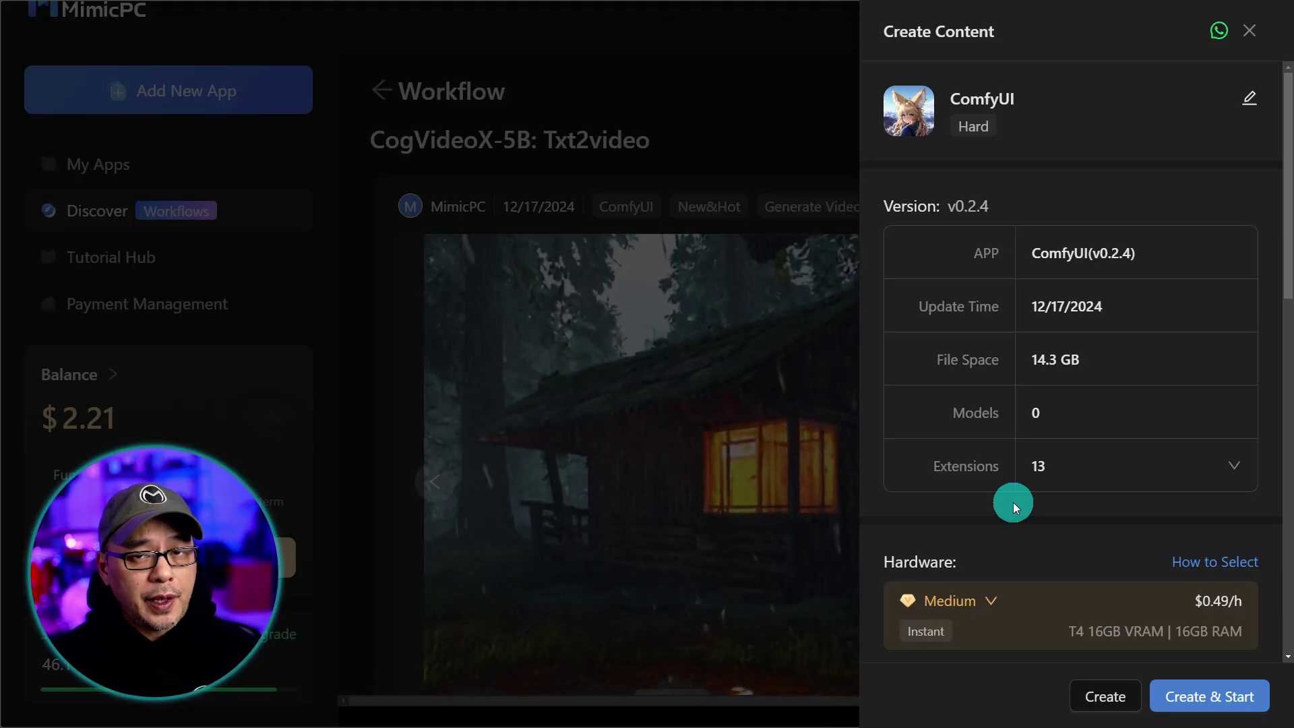
Show the CogVideoX-5B hardware tiers, Medium to Ultra and Mini, with Medium Instant at $0.49/h
{"action": "scroll", "coordinate": [1092, 317], "scroll_direction": "down", "scroll_amount": 6}
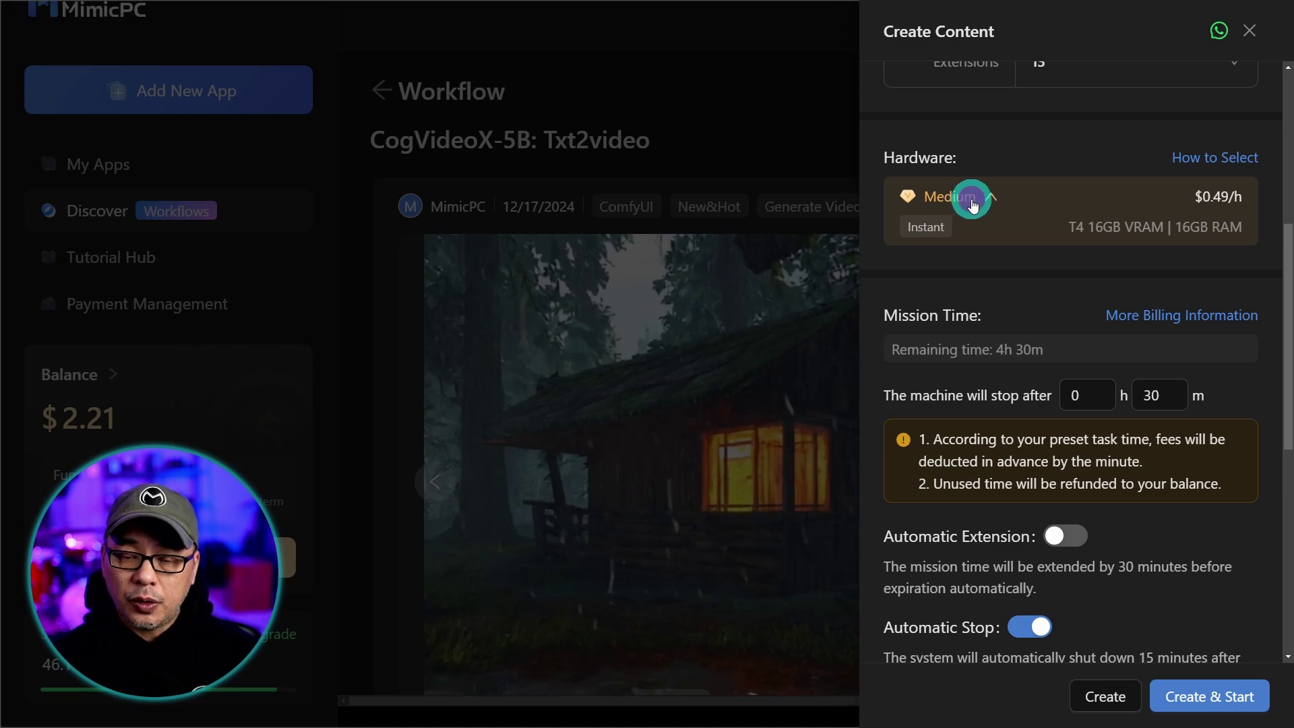
{"action": "left_click", "coordinate": [971, 200]}
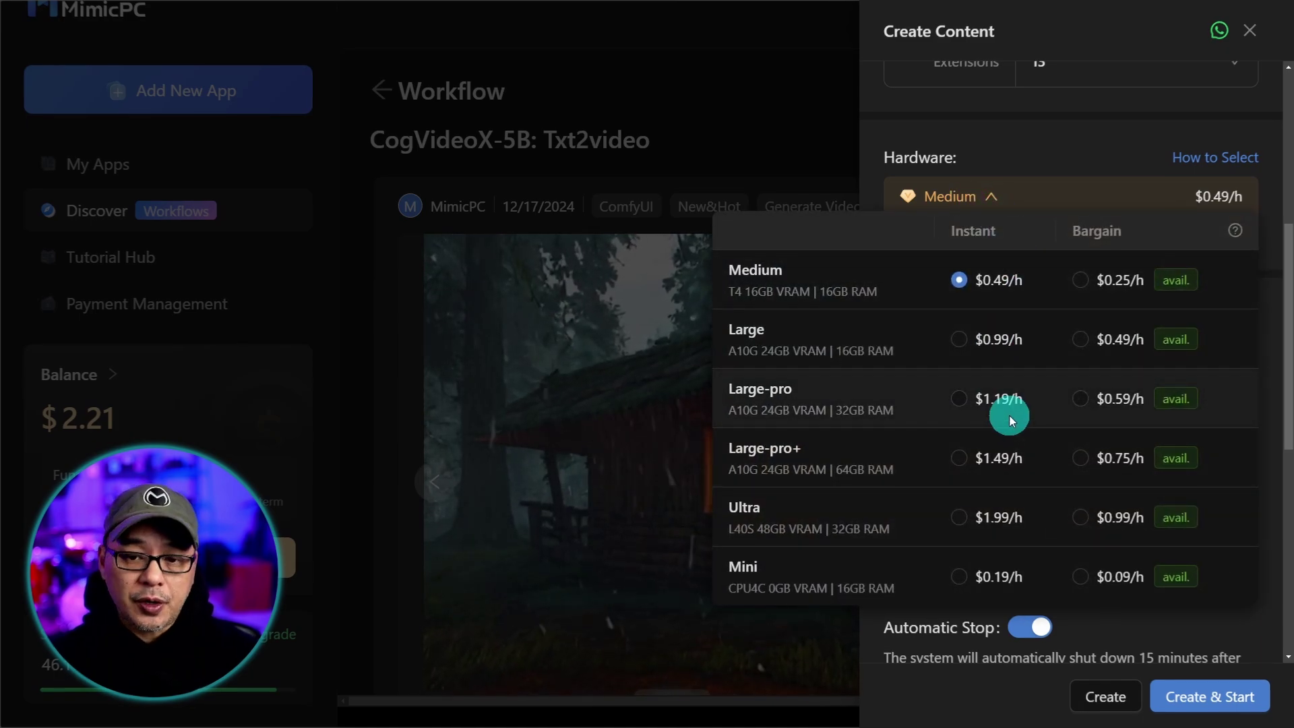